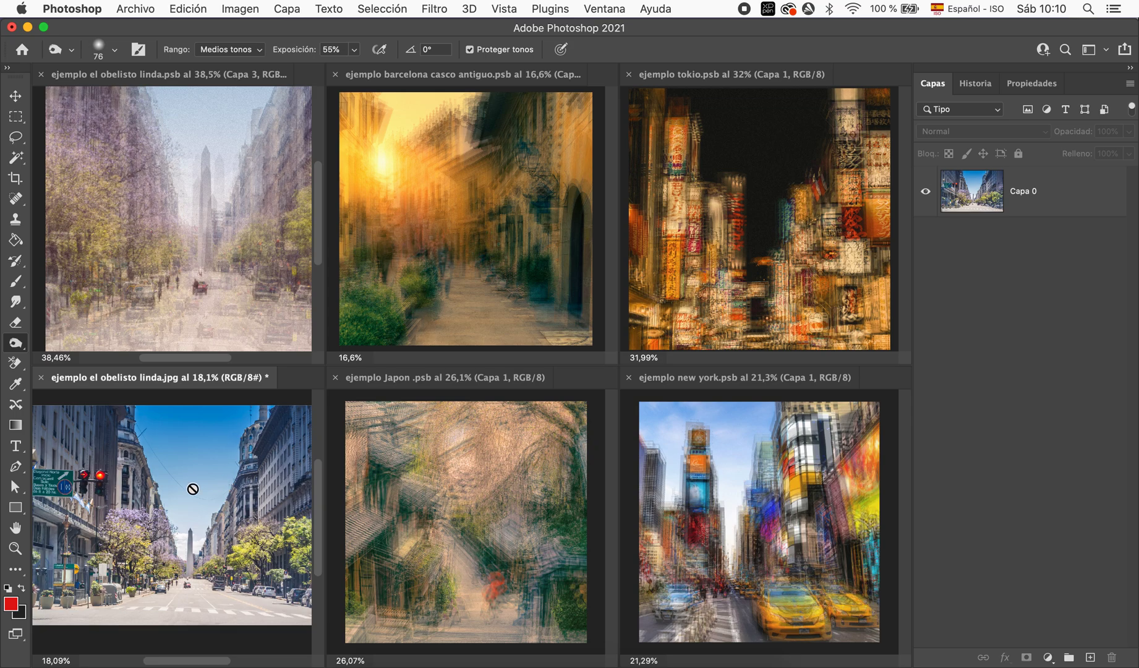
# - Consolidate all documents into tabs, zoom in on the obelisk photo, and select Capa 0
pyautogui.click(612, 12)
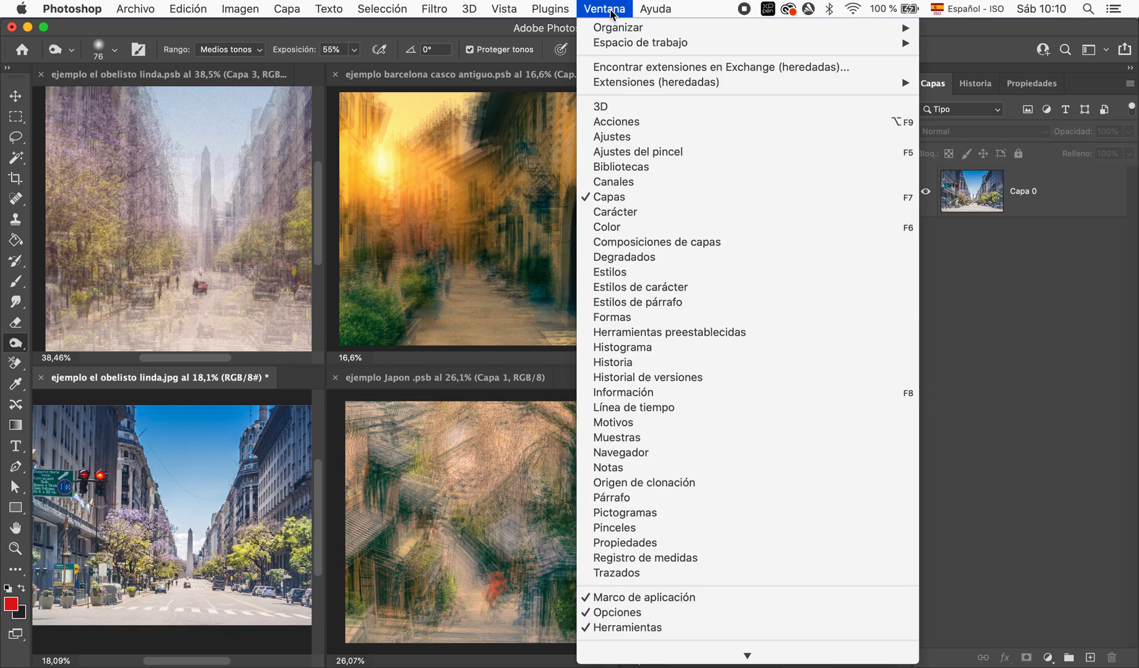
pyautogui.moveTo(619, 28)
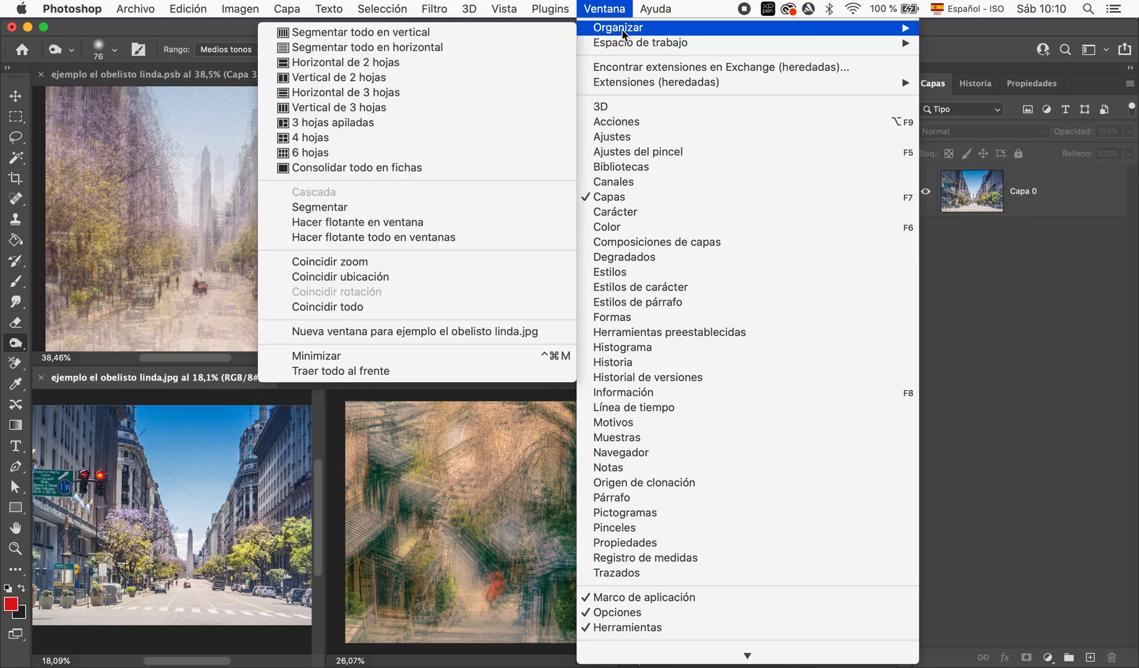
pyautogui.click(459, 173)
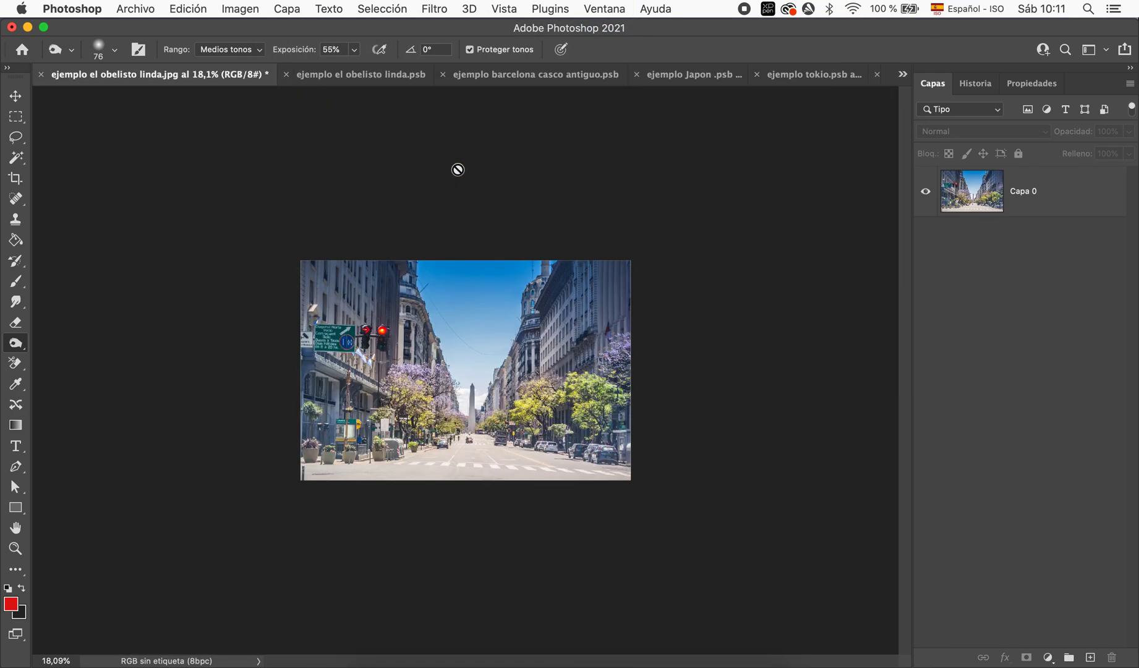
pyautogui.scroll(2, 660, 418)
pyautogui.scroll(2, 661, 418)
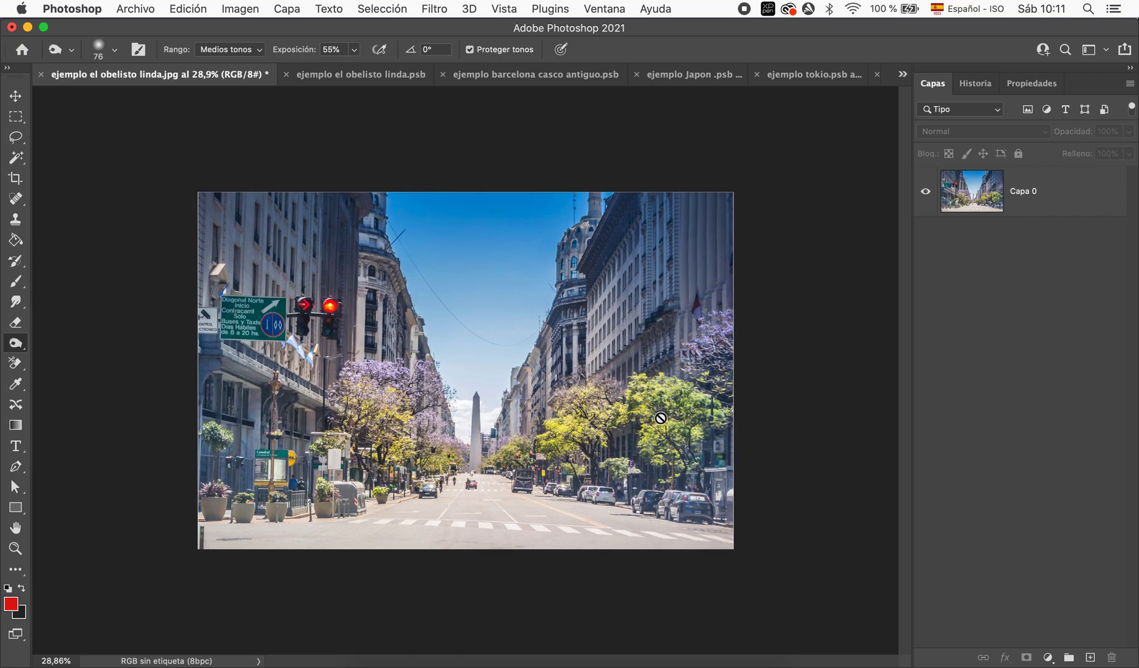
pyautogui.scroll(2, 661, 418)
pyautogui.scroll(2, 661, 418)
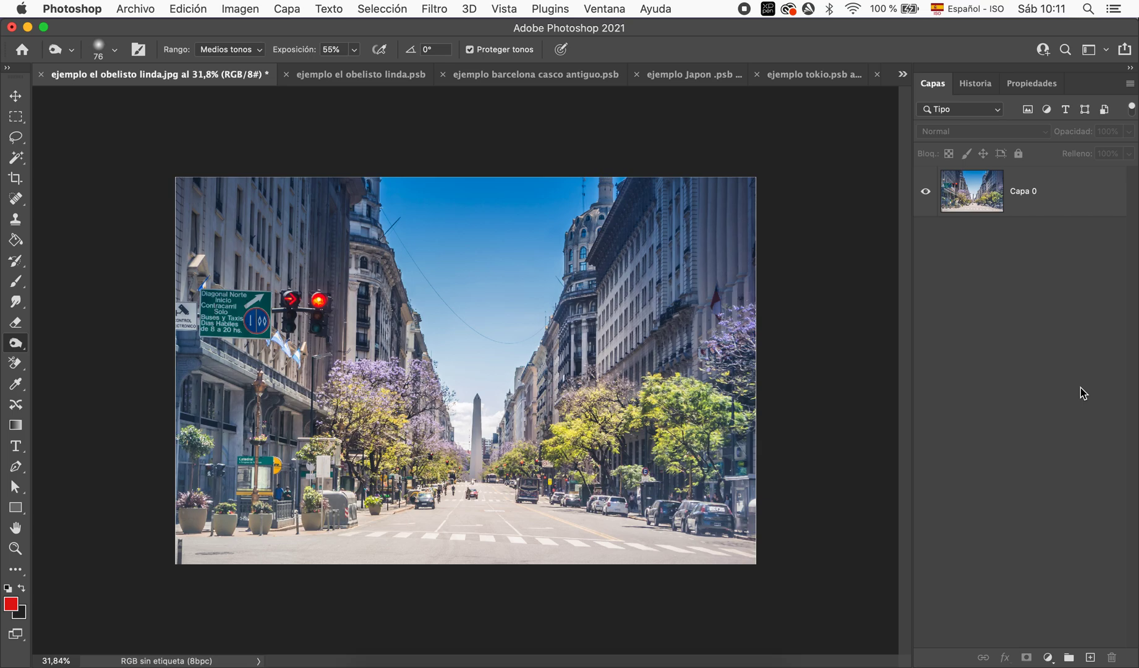
pyautogui.click(1087, 192)
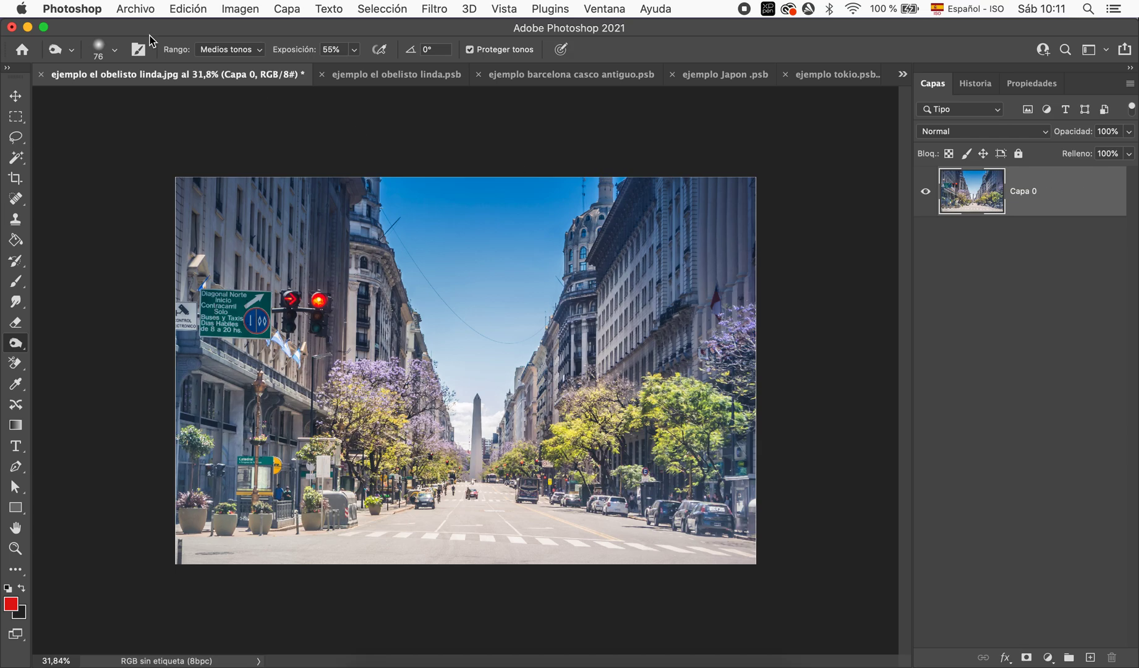
# - Crop the obelisk photo to a 1:1 square, lowering the top edge to frame the obelisk
pyautogui.click(19, 186)
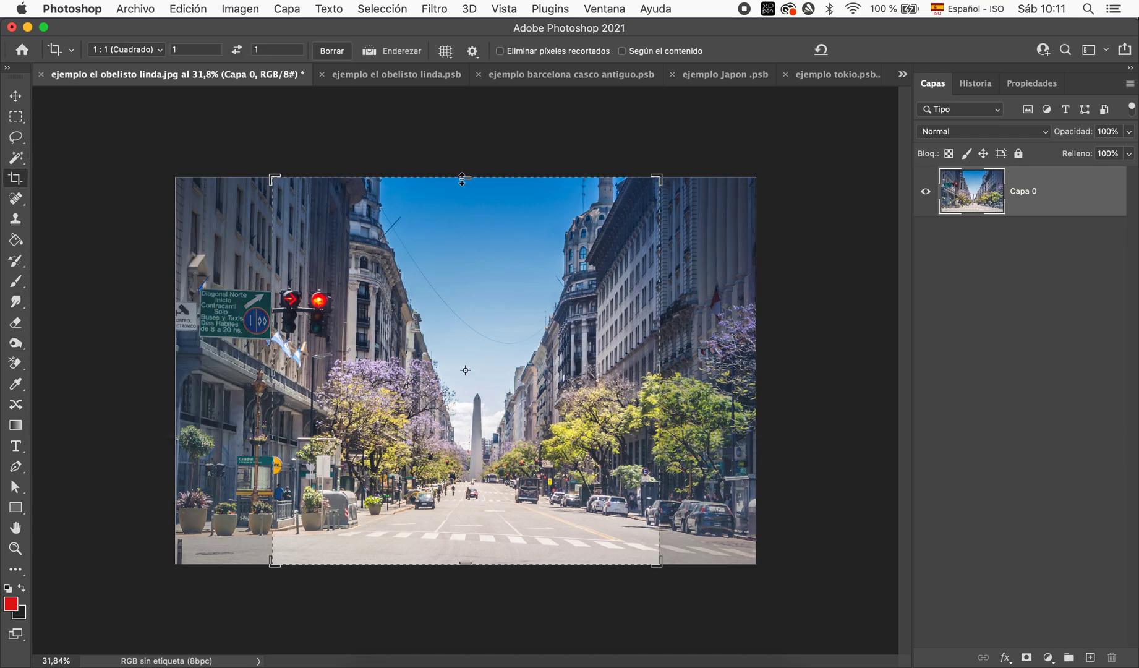
pyautogui.moveTo(461, 177); pyautogui.dragTo(461, 249)
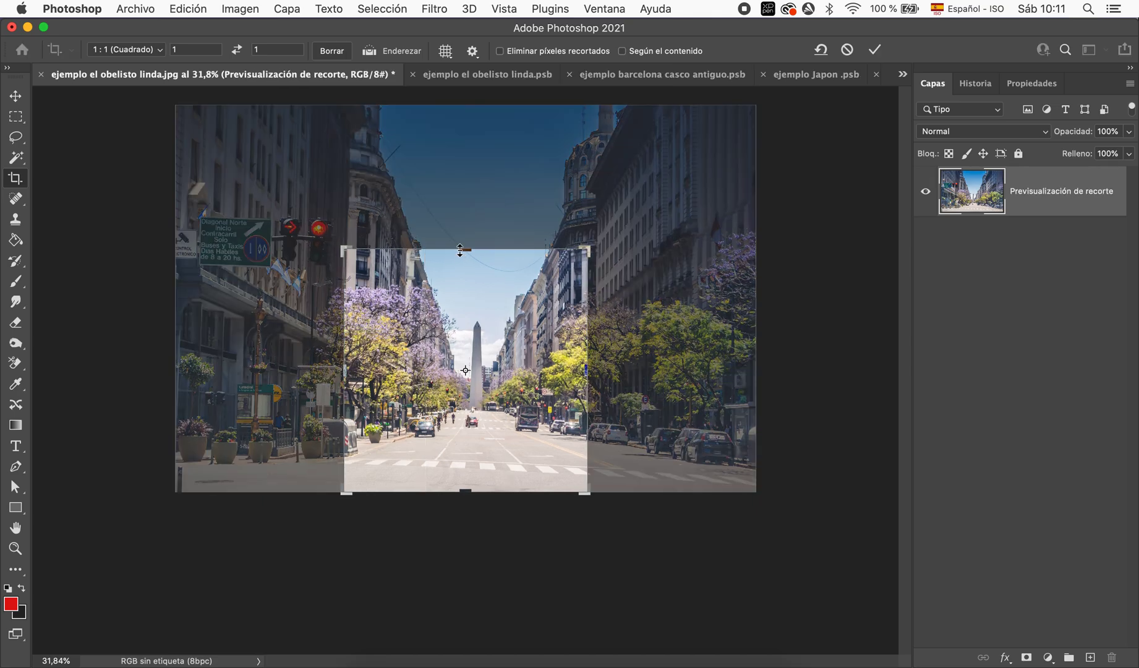
pyautogui.press('Return')
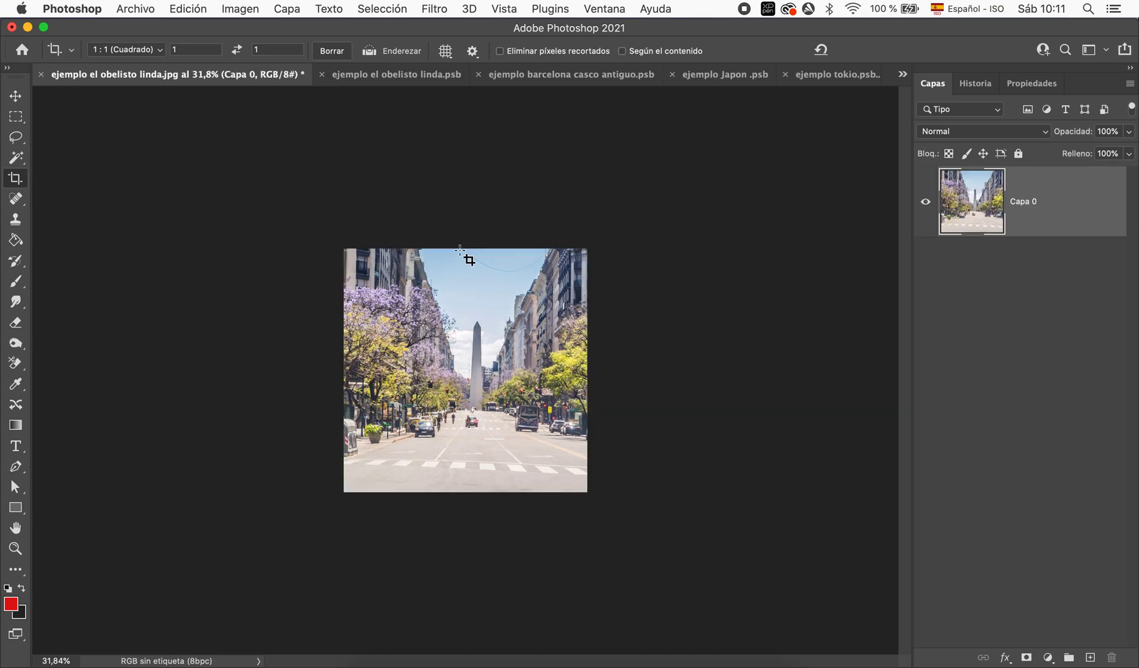
pyautogui.scroll(5, 643, 378)
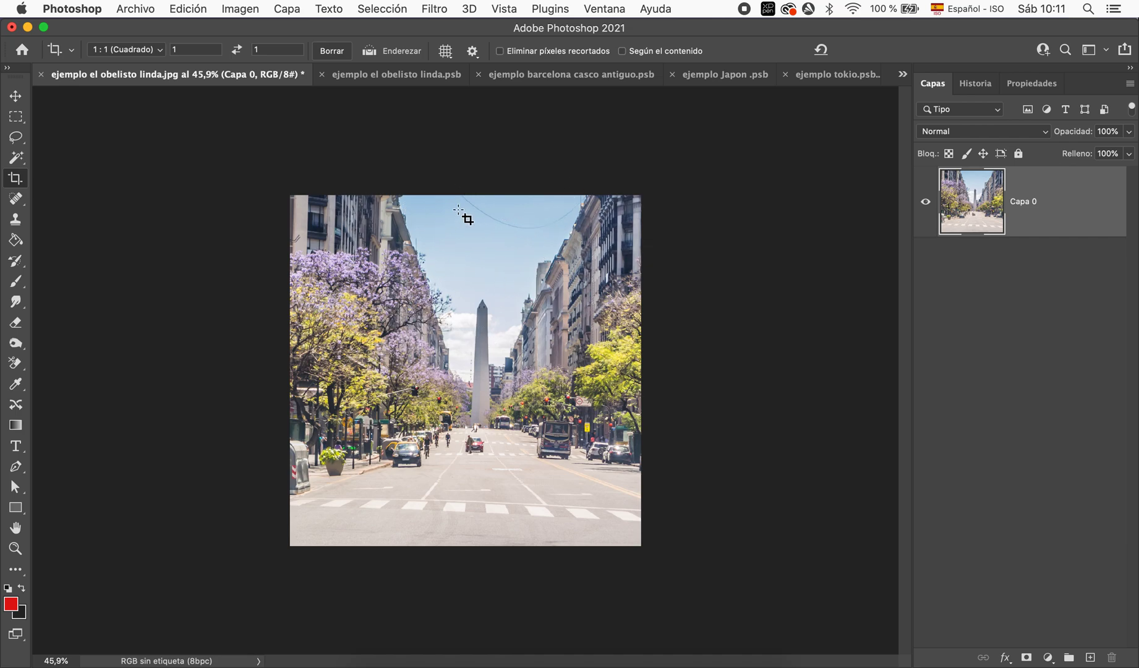
# - Erase the overhead cable across the sky with the Spot Healing Brush
pyautogui.click(17, 199)
pyautogui.moveTo(461, 196)
pyautogui.mouseDown()
pyautogui.moveTo(529, 228)
pyautogui.moveTo(583, 196)
pyautogui.mouseUp()
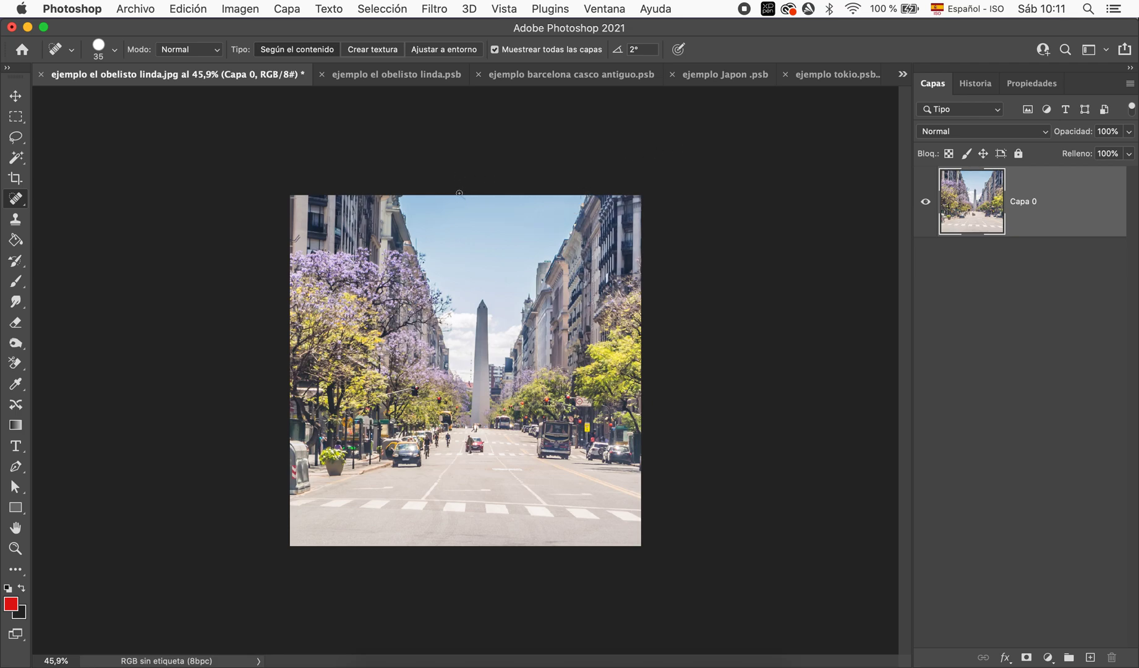
pyautogui.moveTo(457, 195); pyautogui.dragTo(466, 201)
# - Duplicate Capa 0 into seven copies, hide the top five, and fade the sixth to 30%
pyautogui.press('super+j')
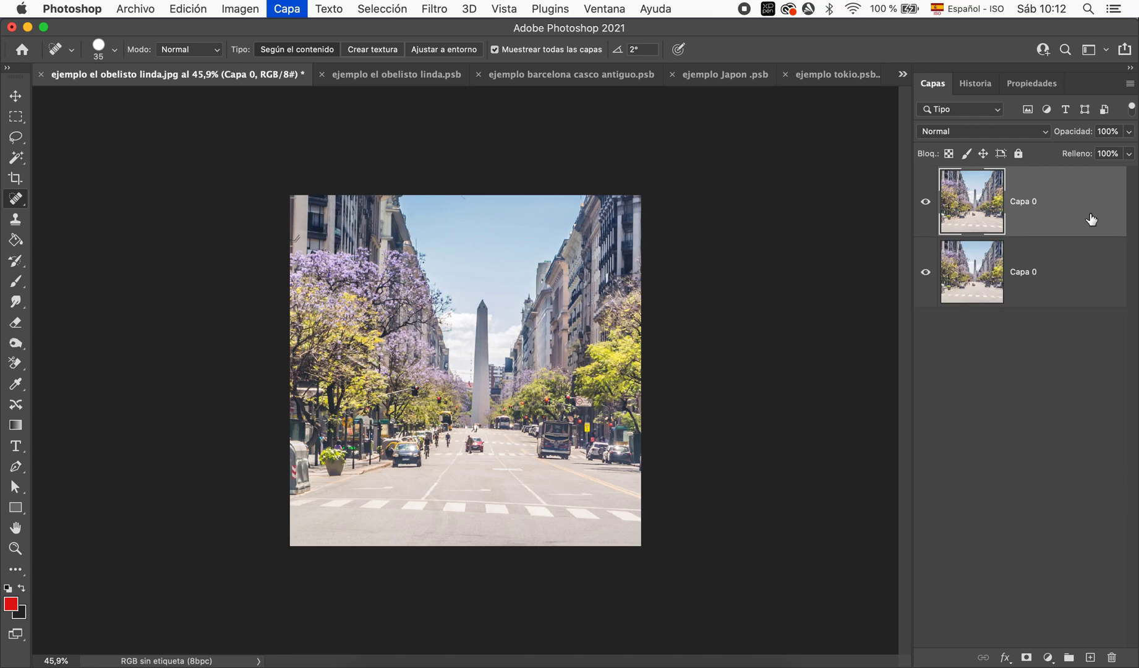
pyautogui.press('super+j')
pyautogui.press('super+j')
pyautogui.press('super+j')
pyautogui.press('super+j')
pyautogui.press('super+j')
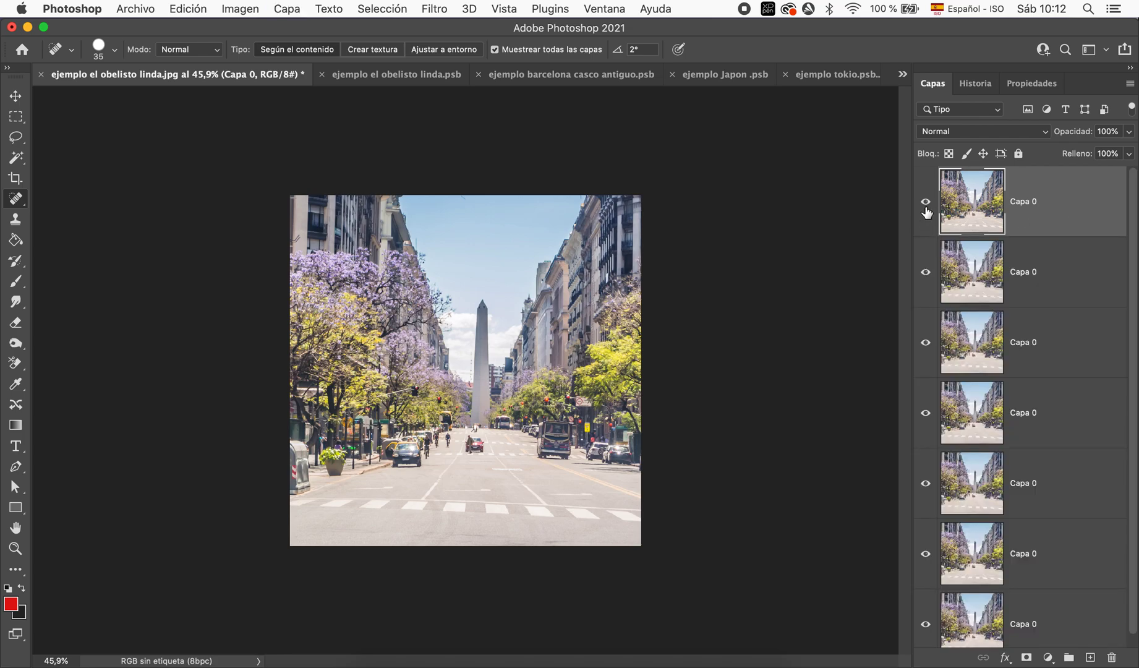
pyautogui.moveTo(926, 202); pyautogui.dragTo(926, 486)
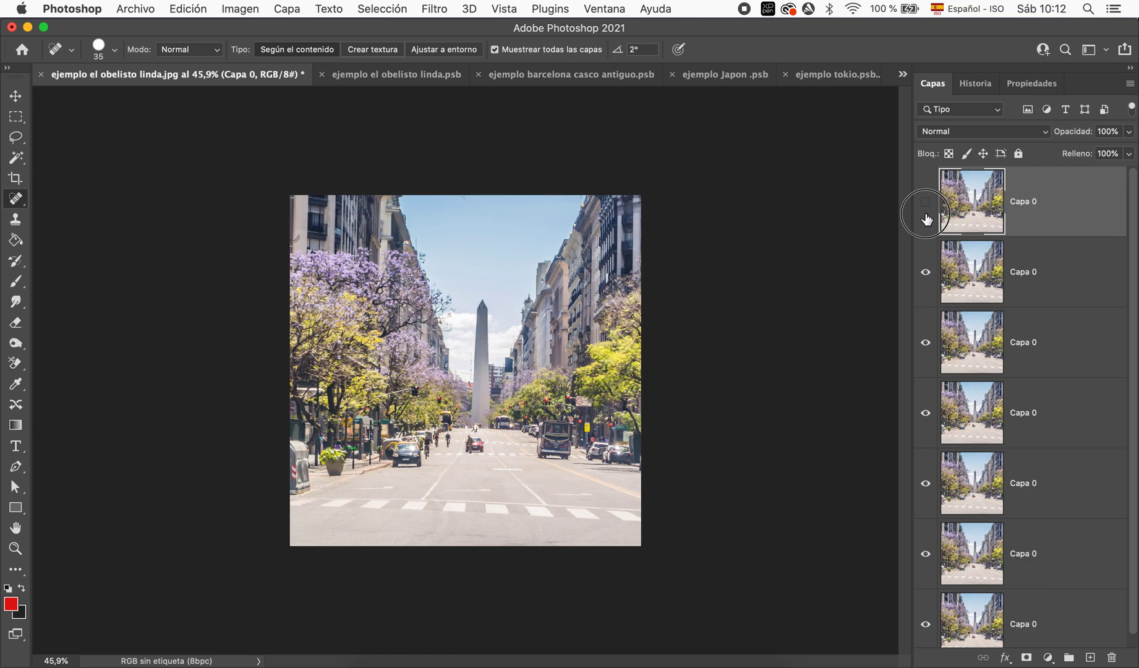
pyautogui.click(1046, 556)
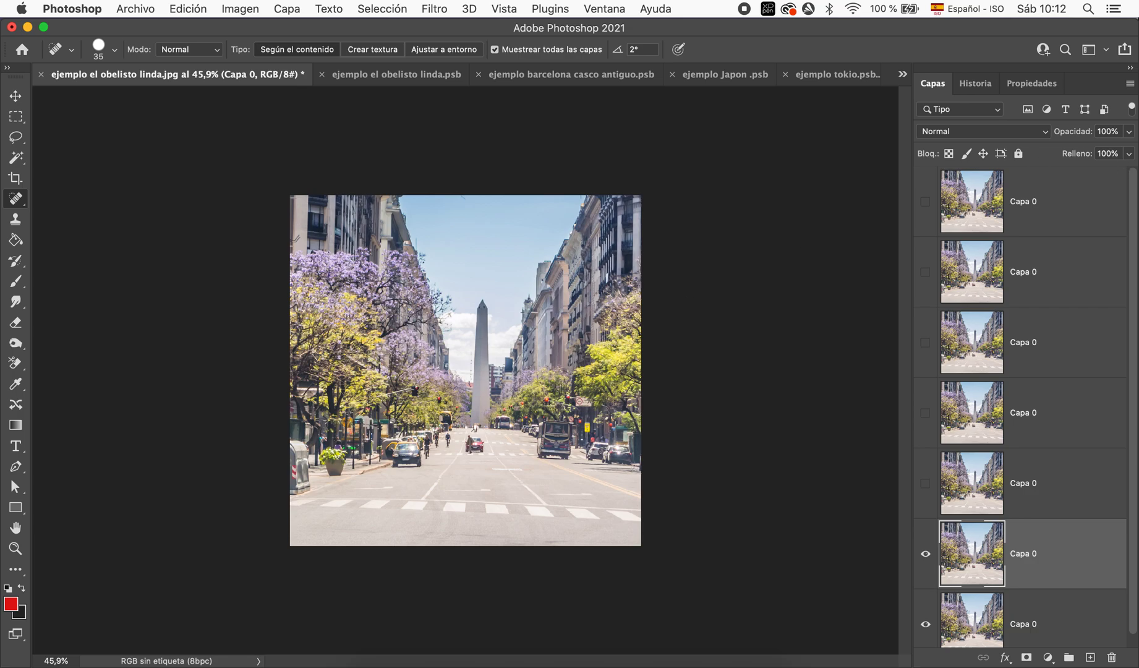
pyautogui.click(1129, 131)
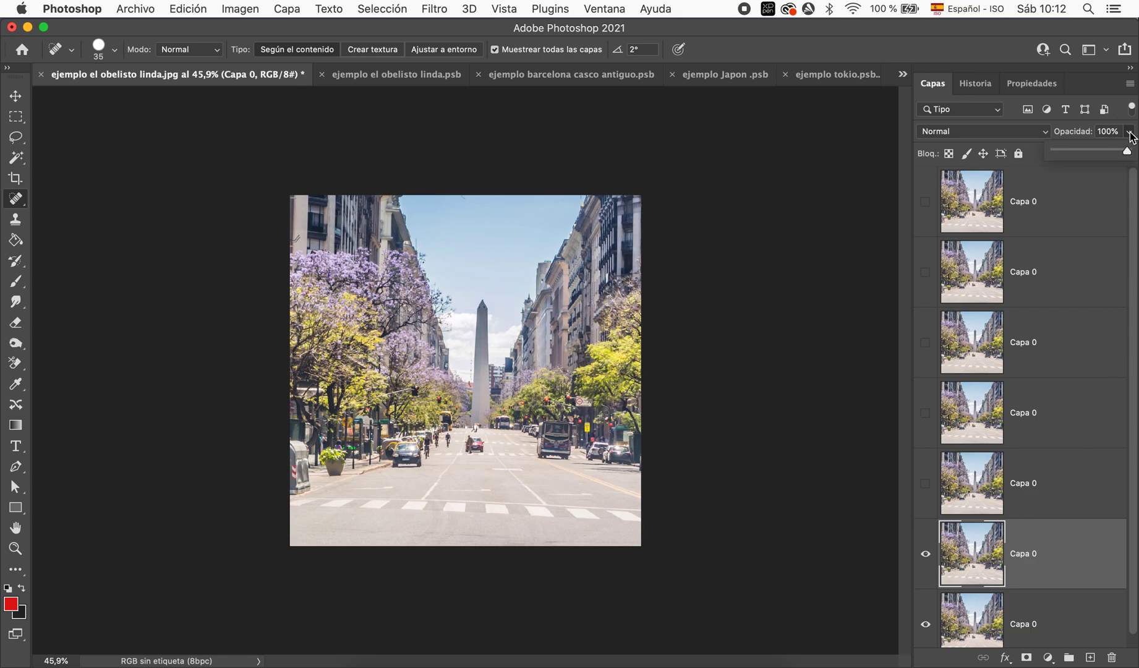
pyautogui.moveTo(1127, 152); pyautogui.dragTo(1076, 155)
# - Enlarge the 30% copy slightly, about 105–108%, with Free Transform and commit it
pyautogui.click(15, 97)
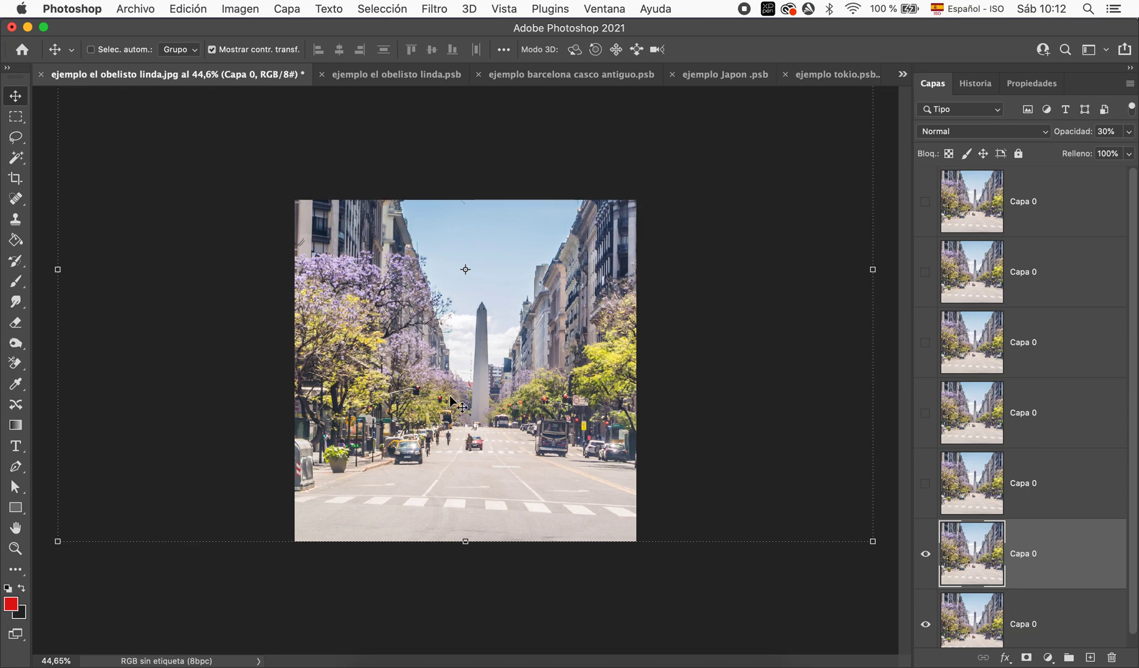
pyautogui.hotkey('ctrl', 't')
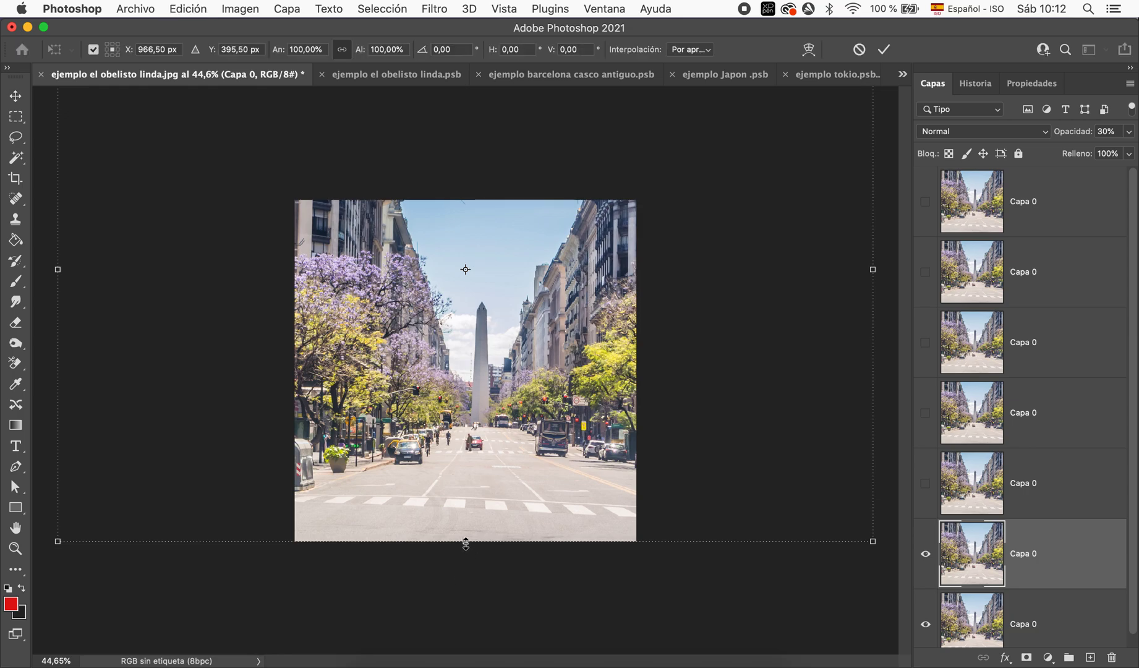
pyautogui.scroll(-3, 466, 541)
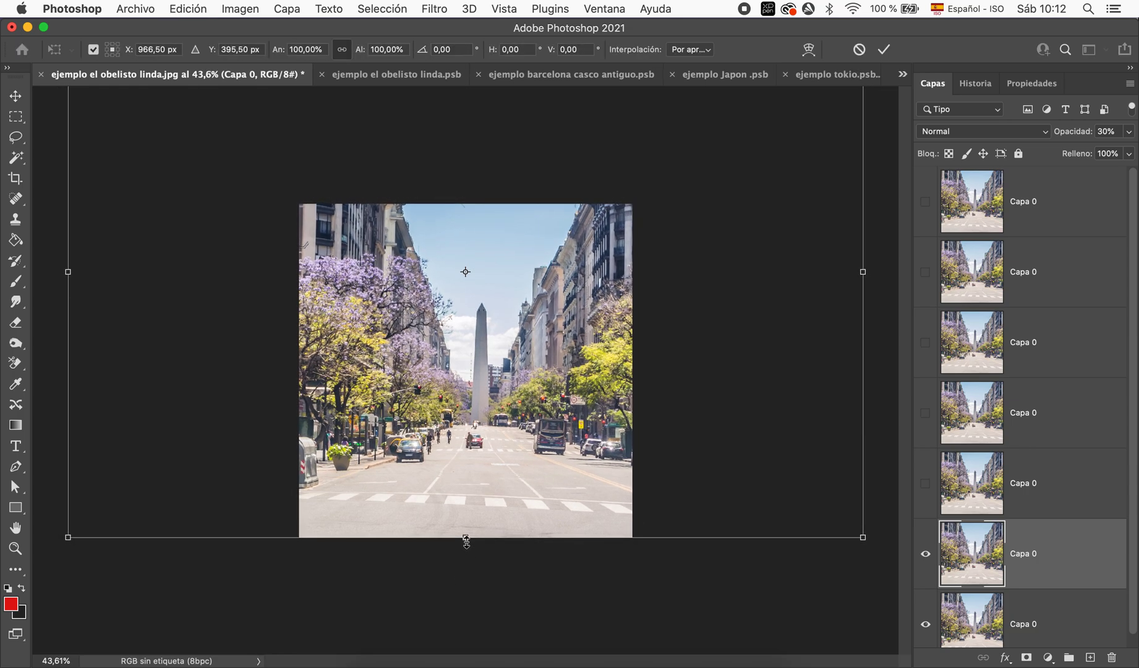
pyautogui.scroll(-1, 466, 542)
pyautogui.scroll(-1, 489, 470)
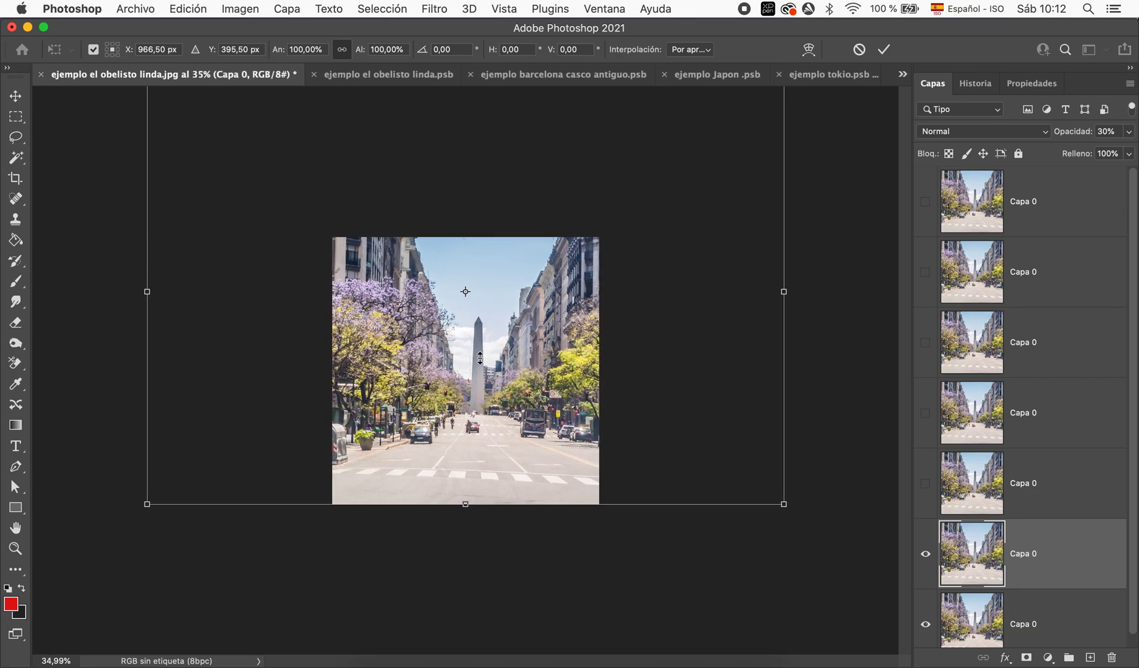
pyautogui.scroll(-1, 516, 393)
pyautogui.scroll(-2, 517, 392)
pyautogui.scroll(-1, 517, 392)
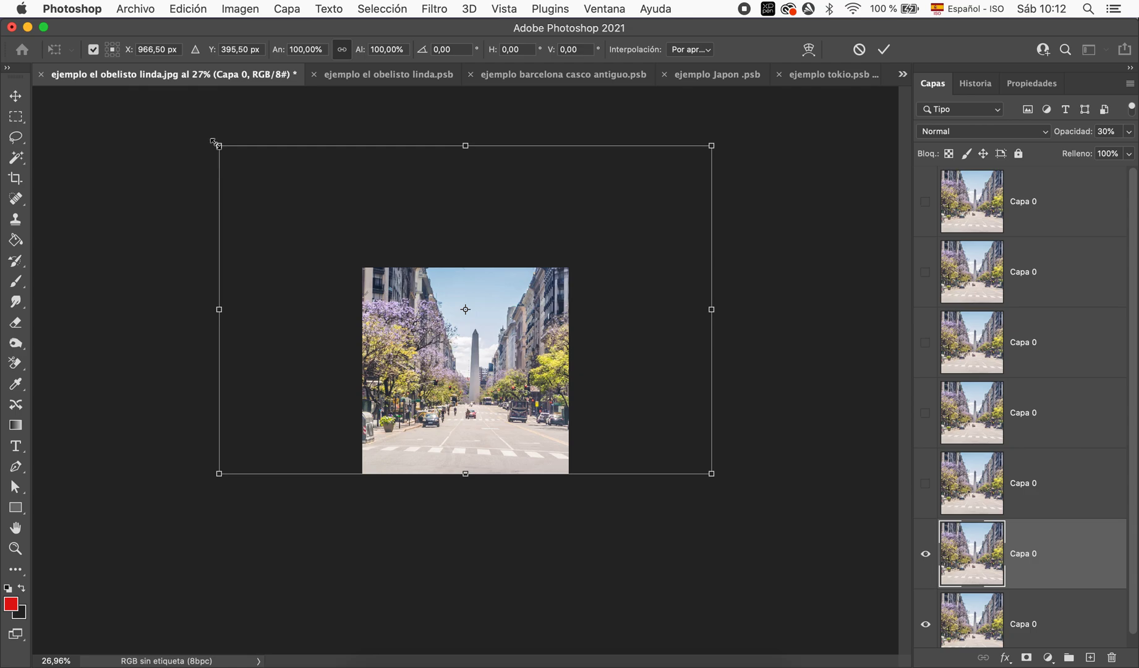
pyautogui.moveTo(215, 144); pyautogui.dragTo(196, 129)
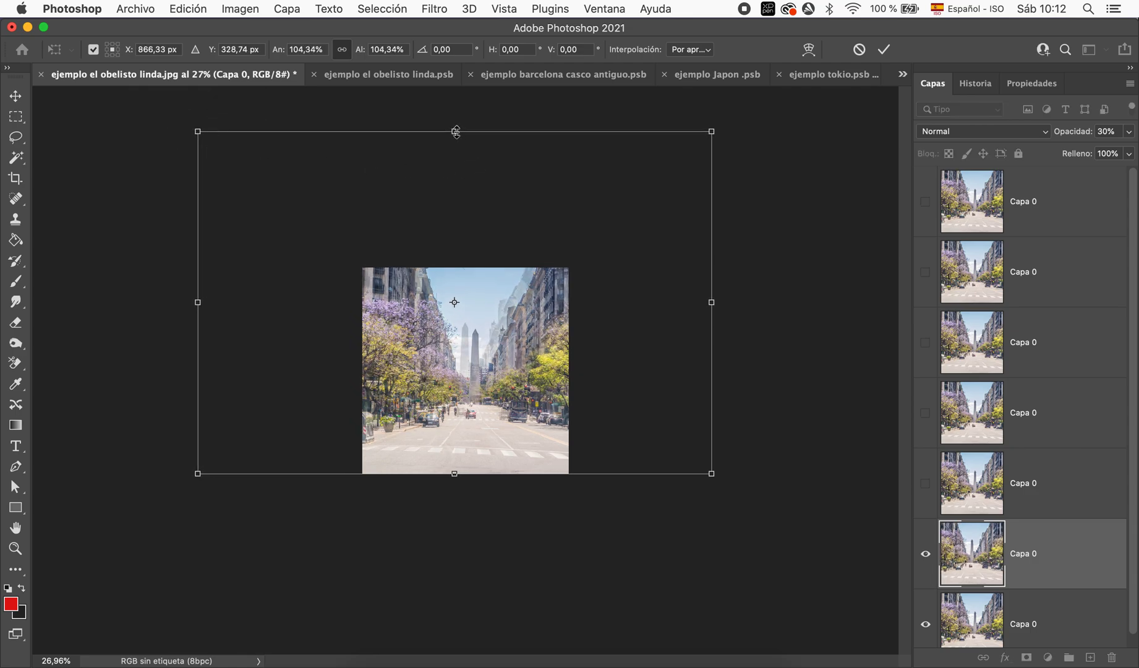
pyautogui.moveTo(456, 131); pyautogui.dragTo(455, 121)
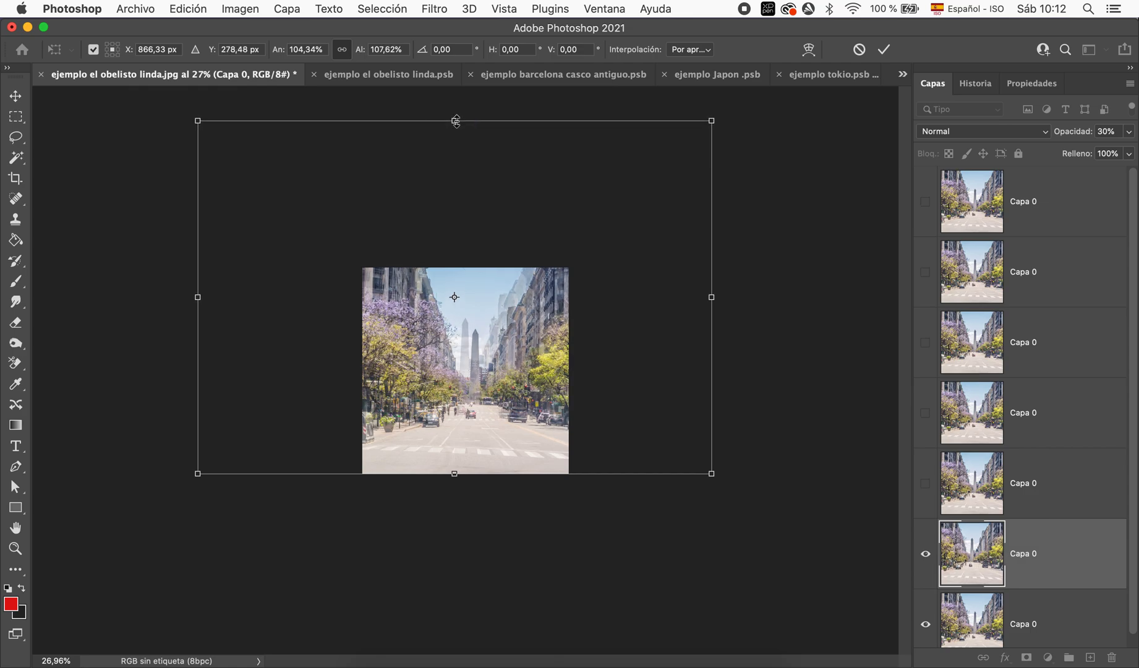
pyautogui.click(1052, 506)
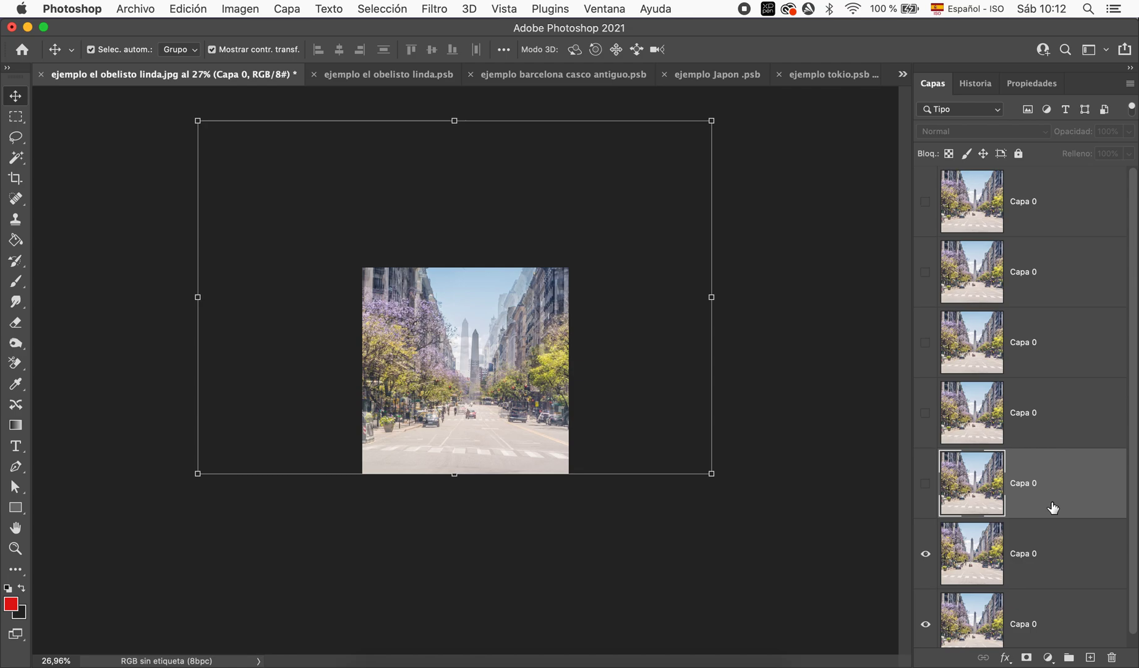
# - Show the fifth copy, fade it to 30% opacity, and scale it up from the corner and top
pyautogui.click(924, 495)
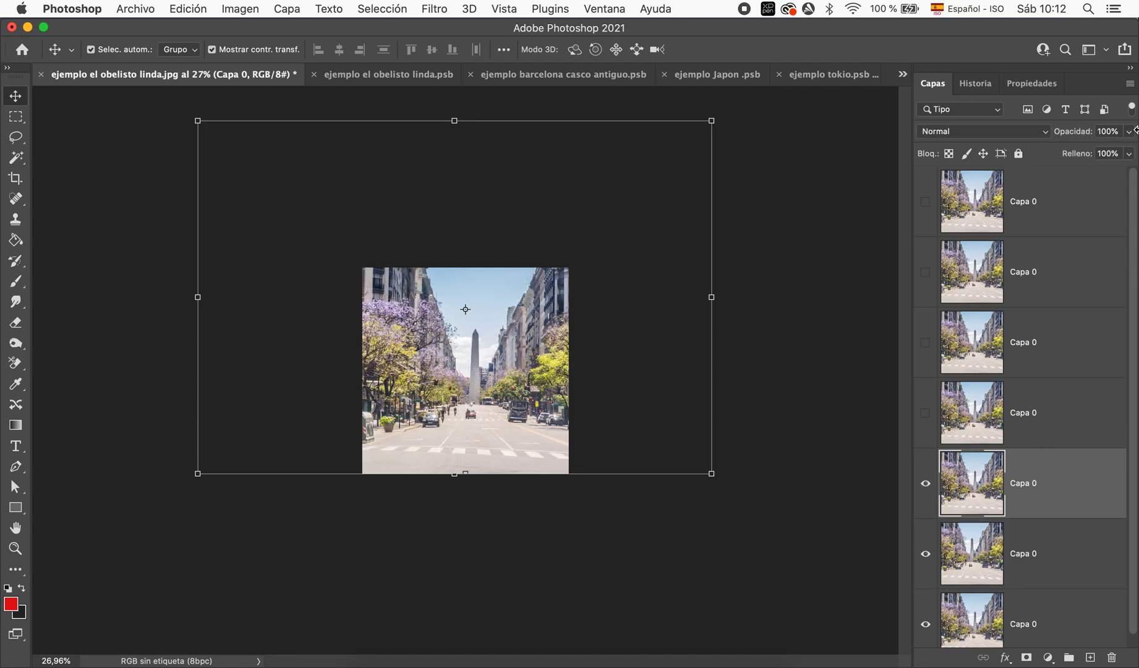
pyautogui.click(1127, 133)
pyautogui.moveTo(1127, 137); pyautogui.dragTo(1081, 154)
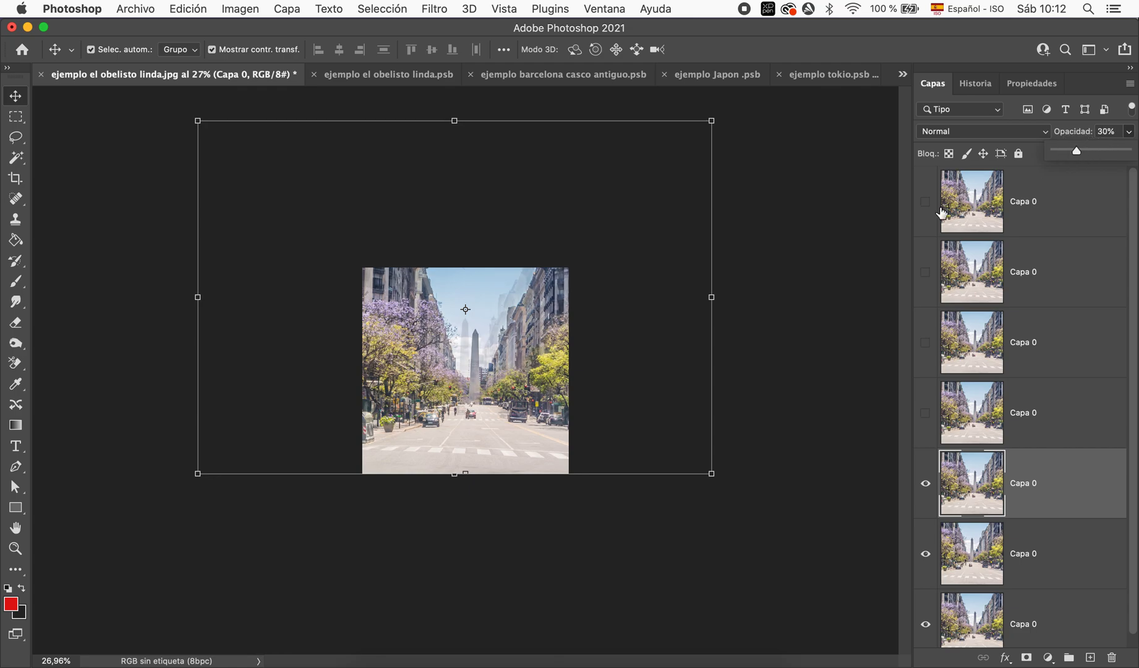
pyautogui.press('super+t')
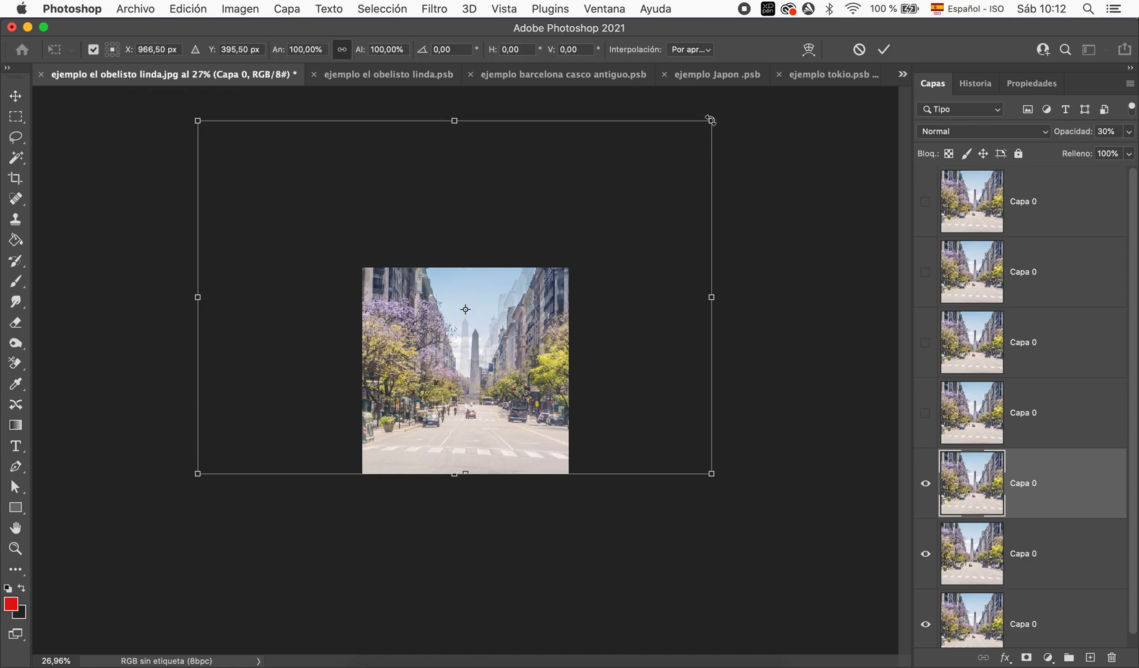
pyautogui.scroll(-1, 716, 128)
pyautogui.scroll(-1, 716, 128)
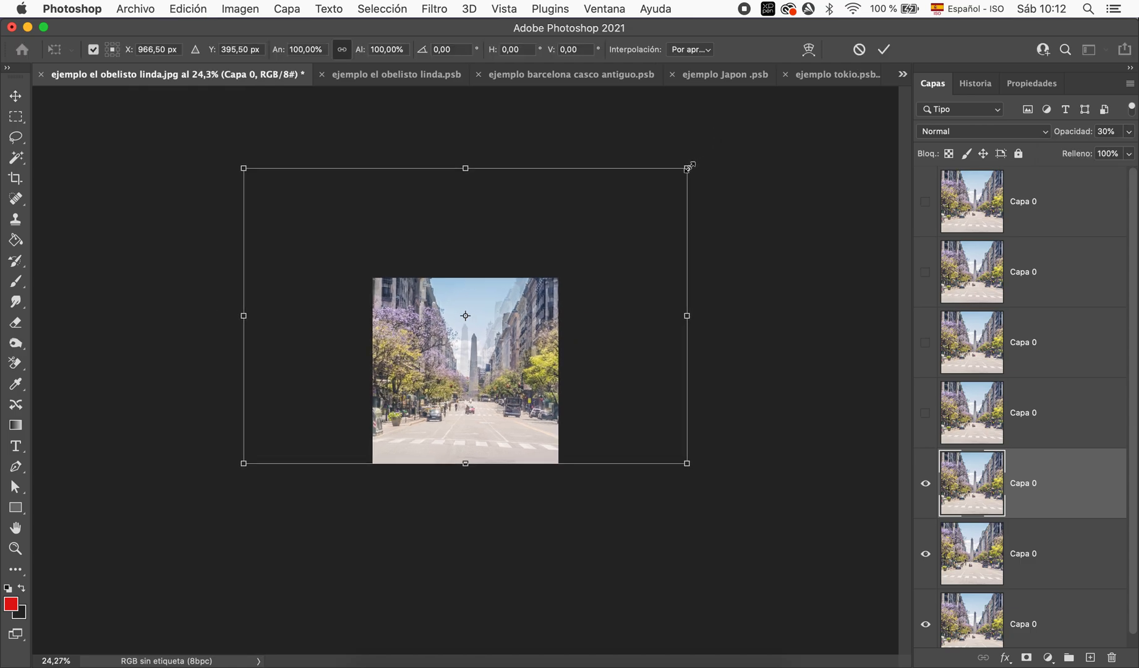
pyautogui.moveTo(686, 167); pyautogui.dragTo(708, 154)
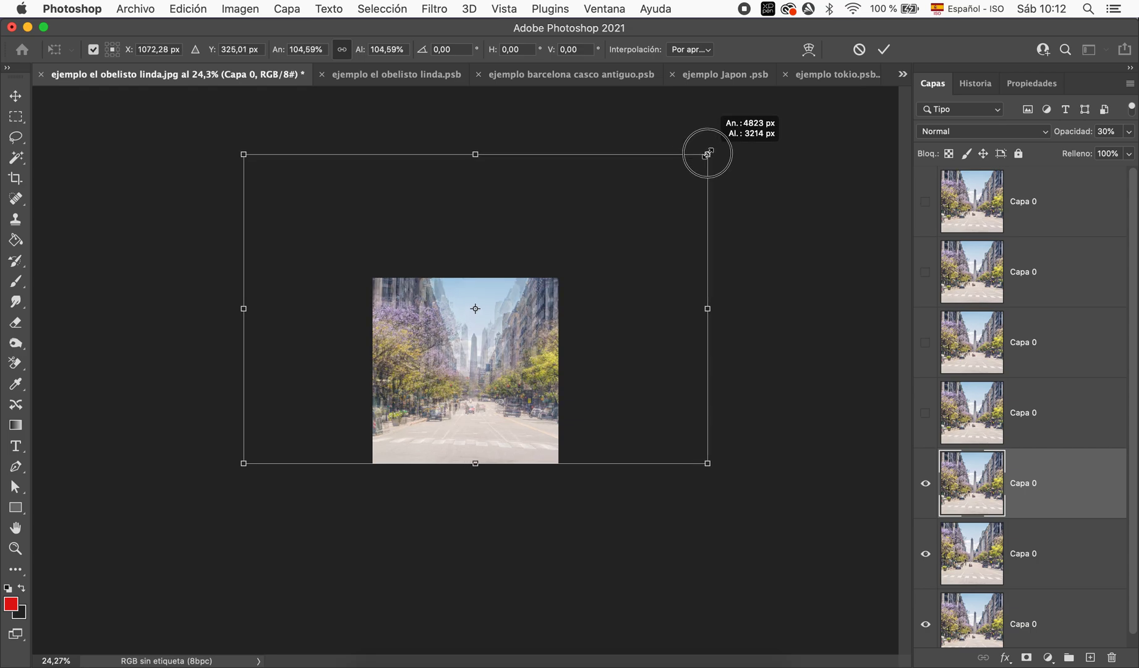
pyautogui.moveTo(475, 153); pyautogui.dragTo(475, 143)
# - Reveal the next photo copy, fade it to about 29% opacity, and stretch it taller downward
pyautogui.click(1087, 424)
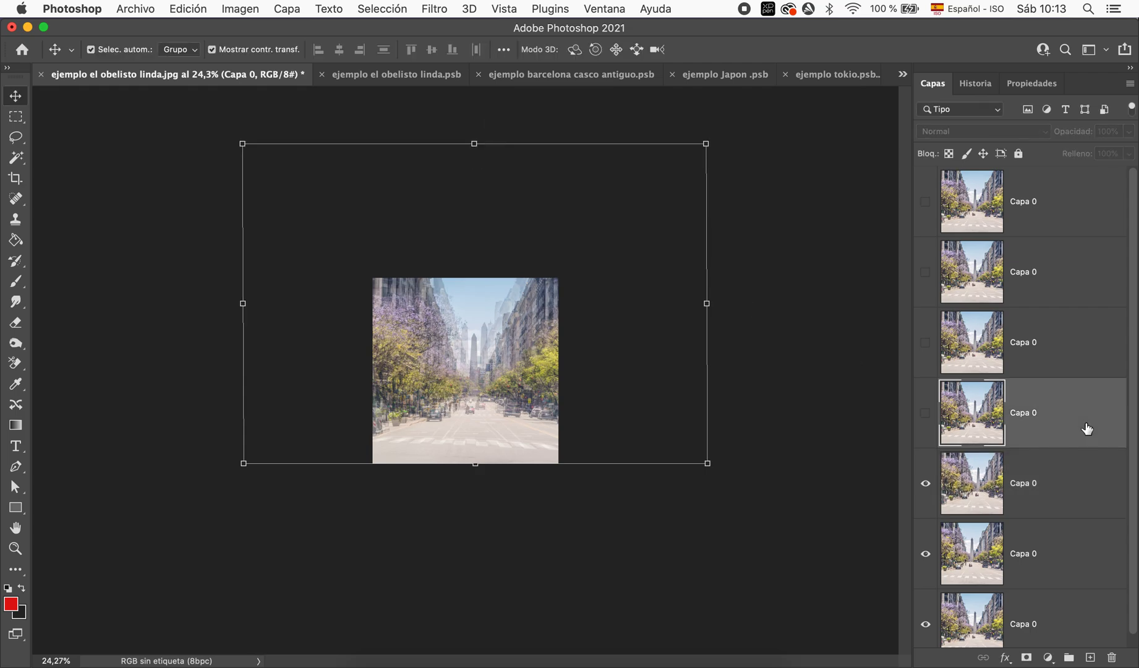
pyautogui.click(925, 420)
pyautogui.click(1128, 131)
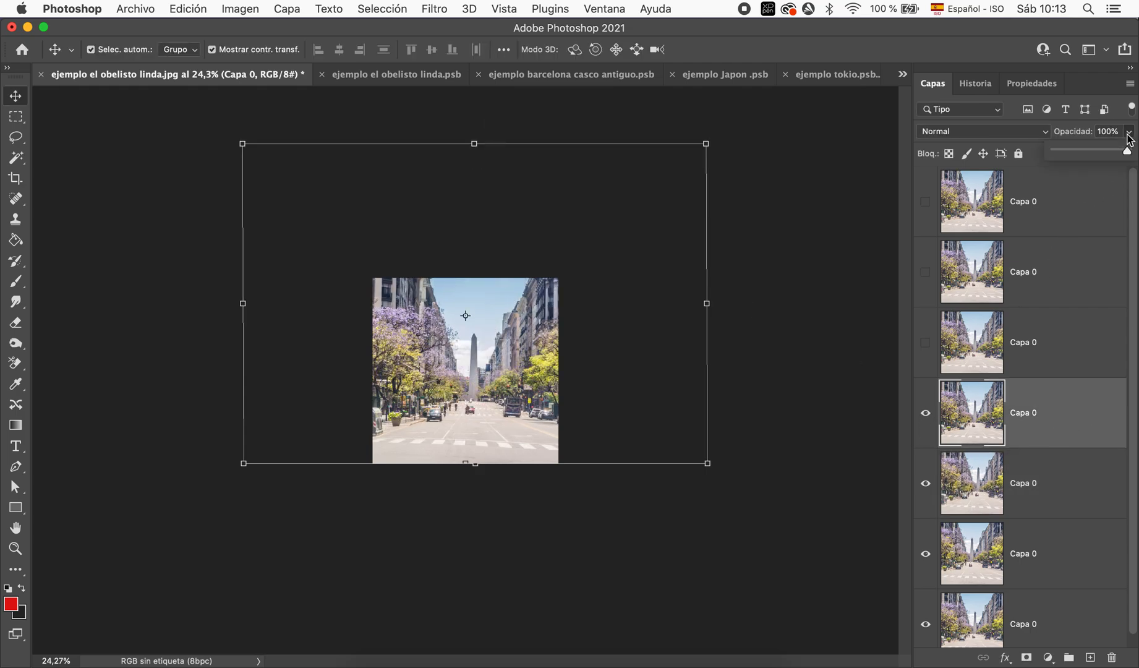
pyautogui.moveTo(1129, 150); pyautogui.dragTo(1077, 162)
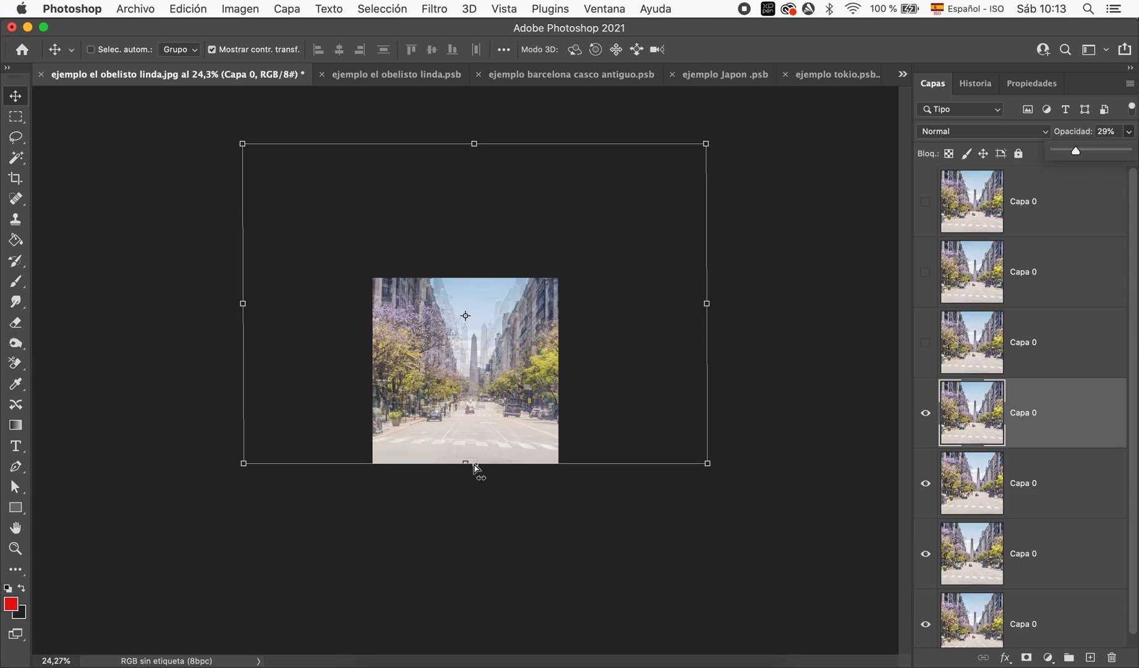
pyautogui.moveTo(474, 464); pyautogui.dragTo(475, 486)
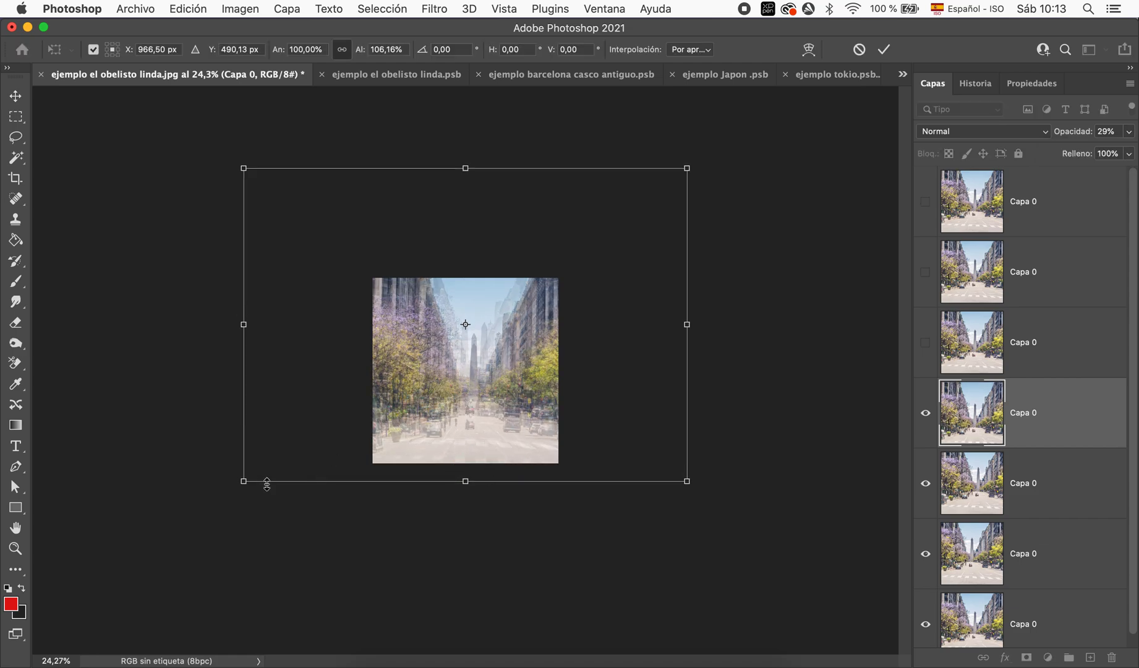
pyautogui.moveTo(465, 480); pyautogui.dragTo(465, 488)
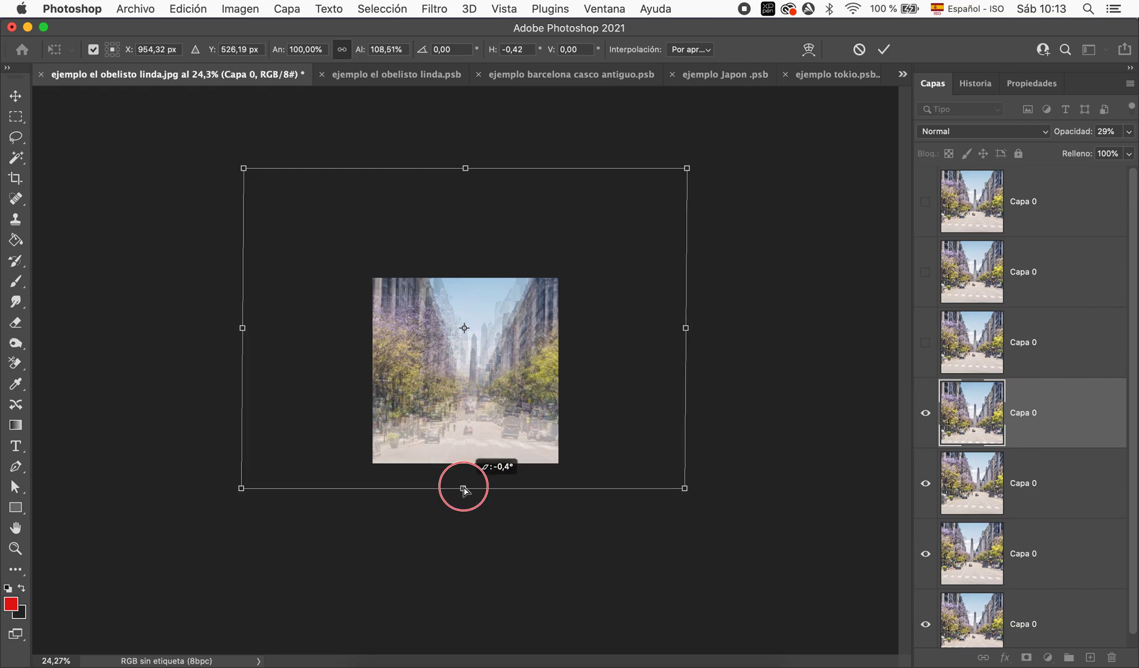
pyautogui.moveTo(464, 490); pyautogui.dragTo(464, 491)
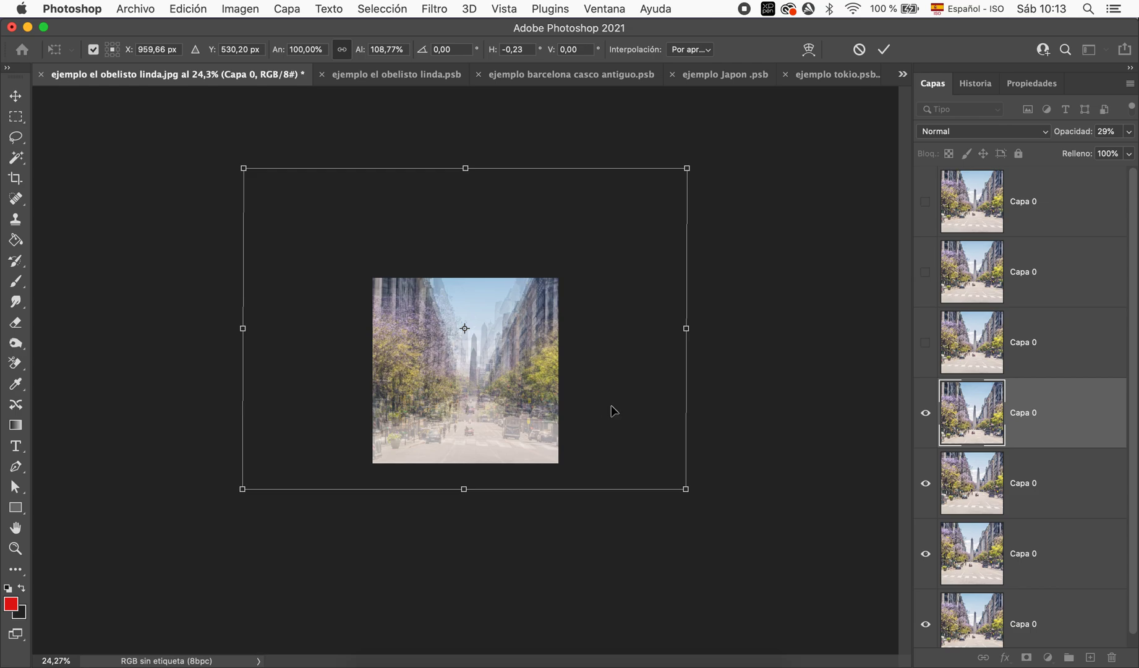
# - Reveal another copy, fade it to 30%, and enlarge it to about 109% via Free Transform
pyautogui.click(1078, 348)
pyautogui.click(927, 343)
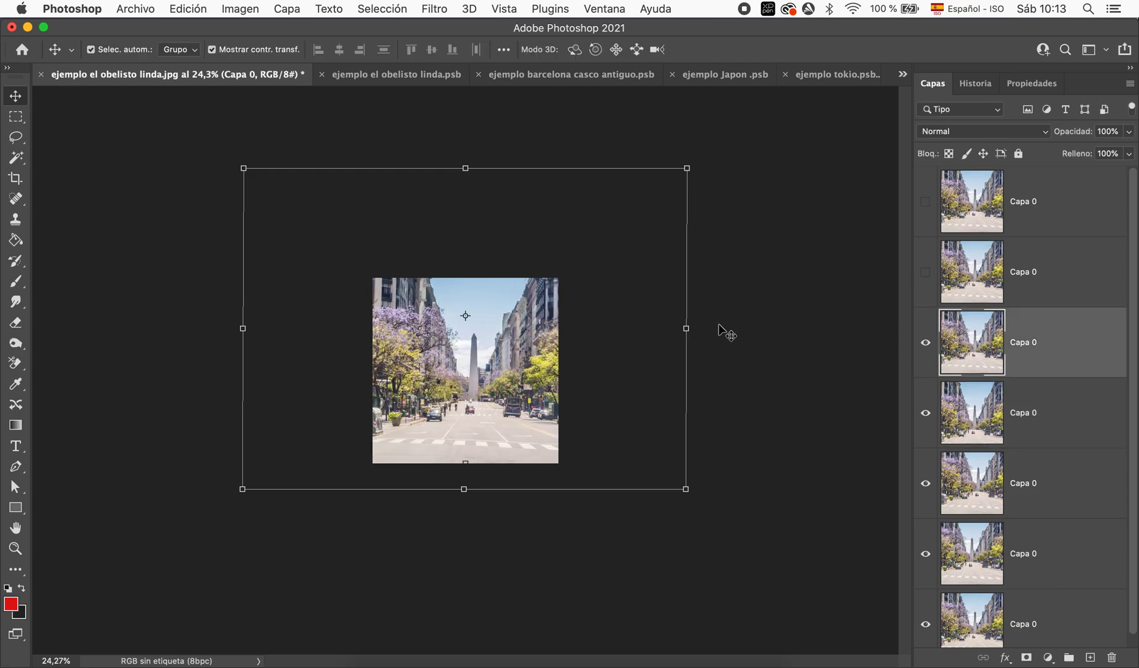
pyautogui.moveTo(1129, 132)
pyautogui.mouseDown()
pyautogui.moveTo(1128, 151)
pyautogui.moveTo(1078, 152)
pyautogui.mouseUp()
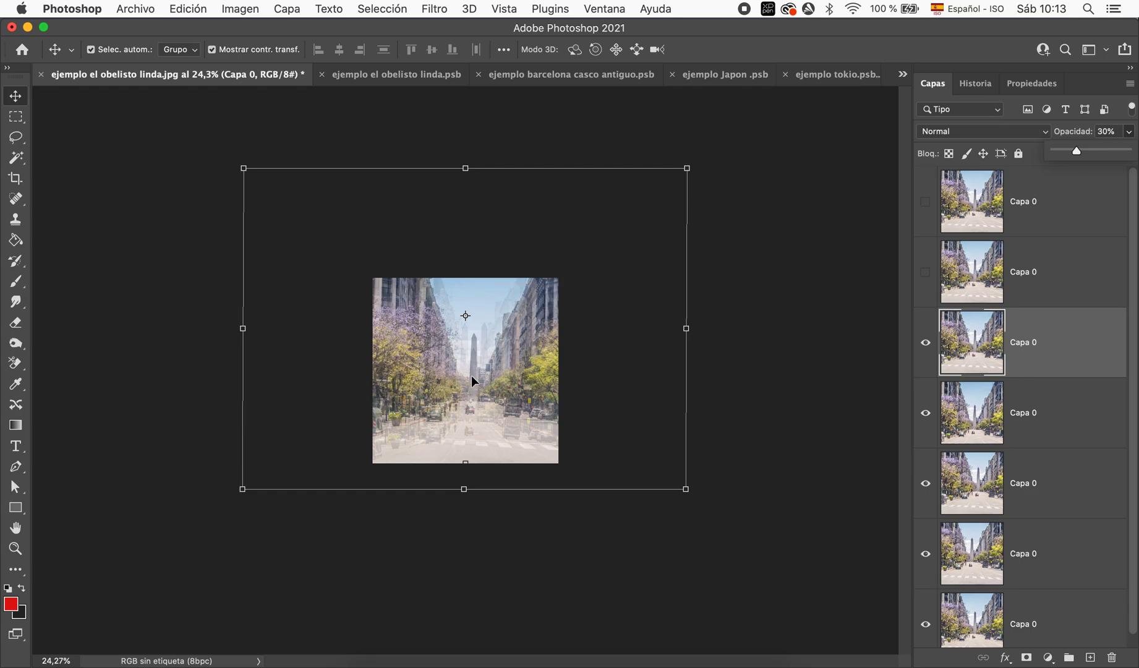
pyautogui.hotkey('ctrl', 't')
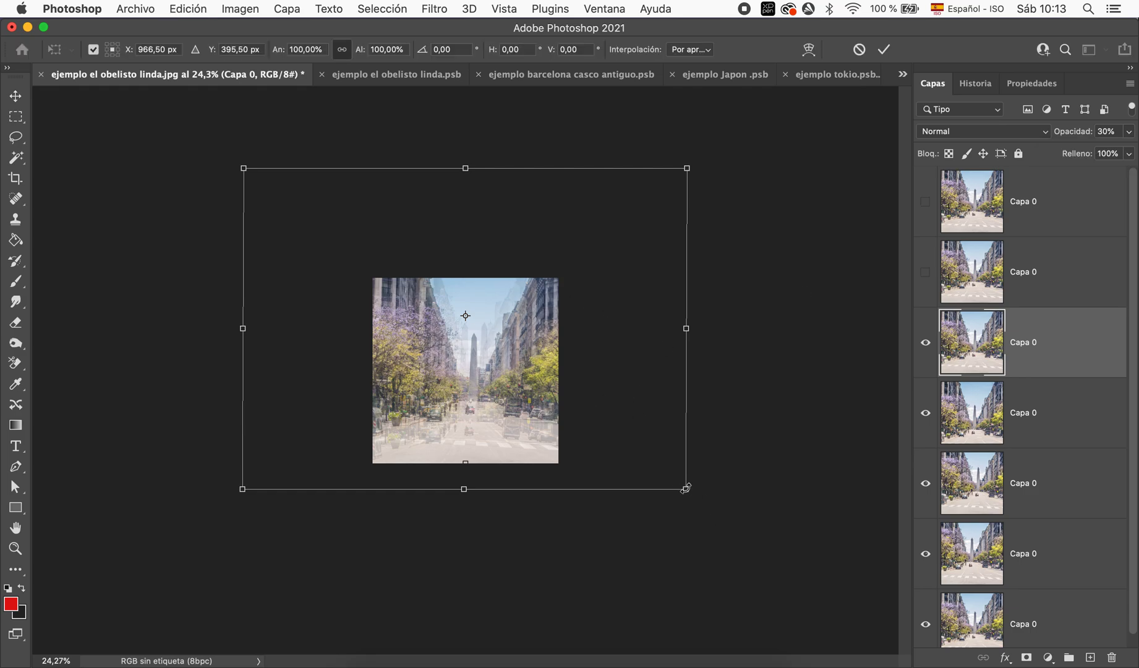
pyautogui.click(183, 10)
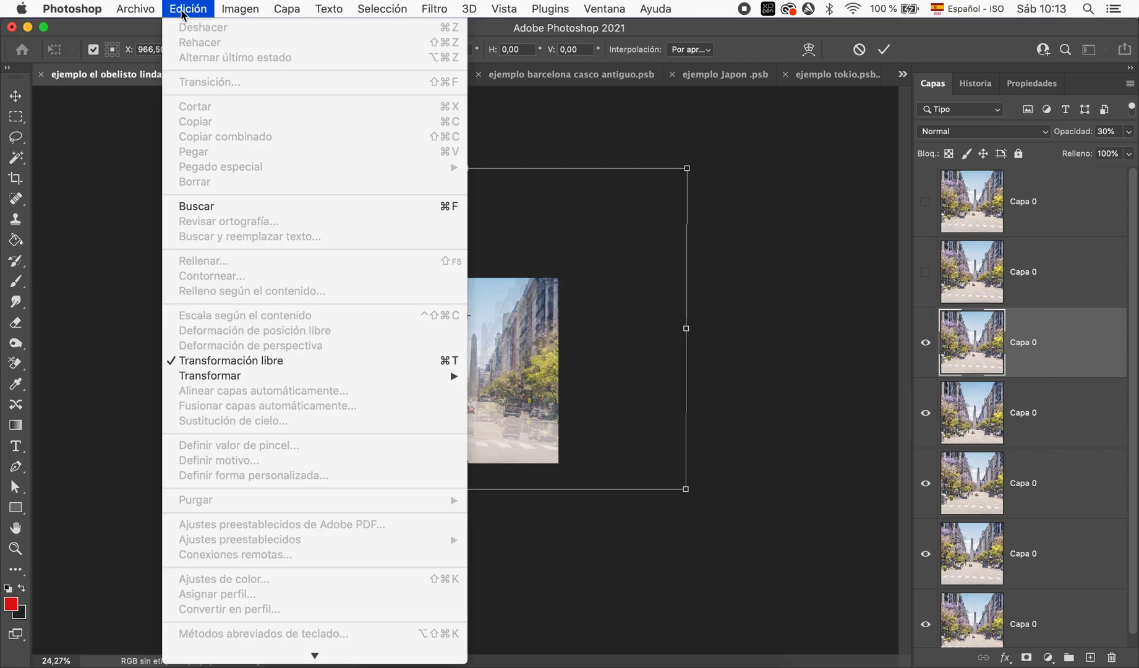
pyautogui.click(232, 365)
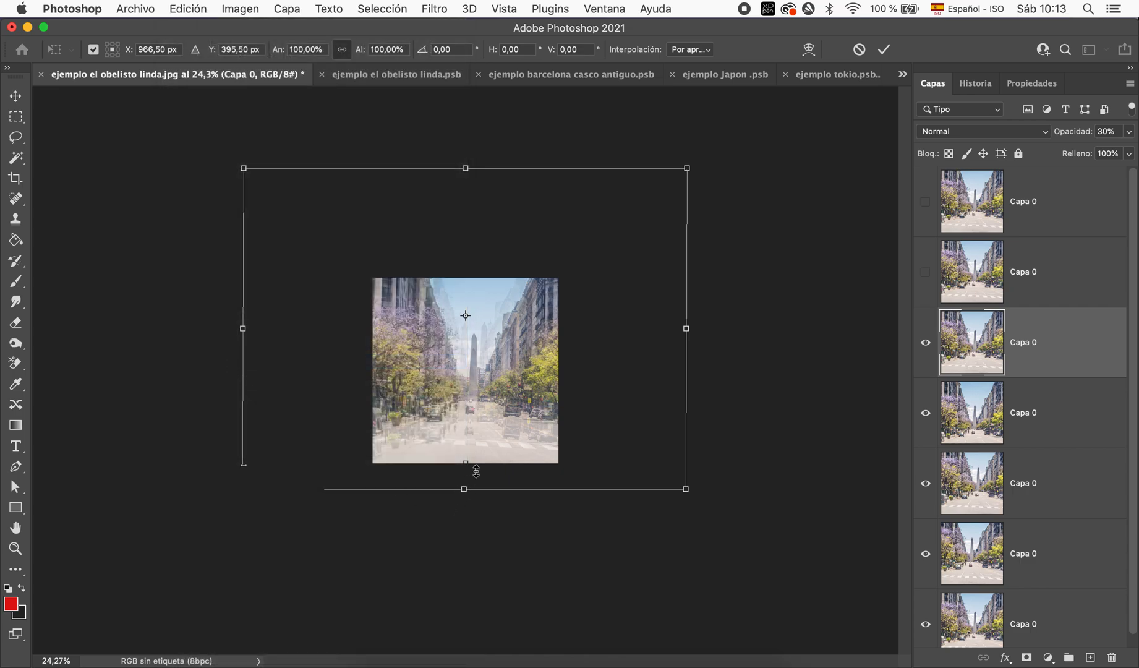
pyautogui.scroll(2, 476, 471)
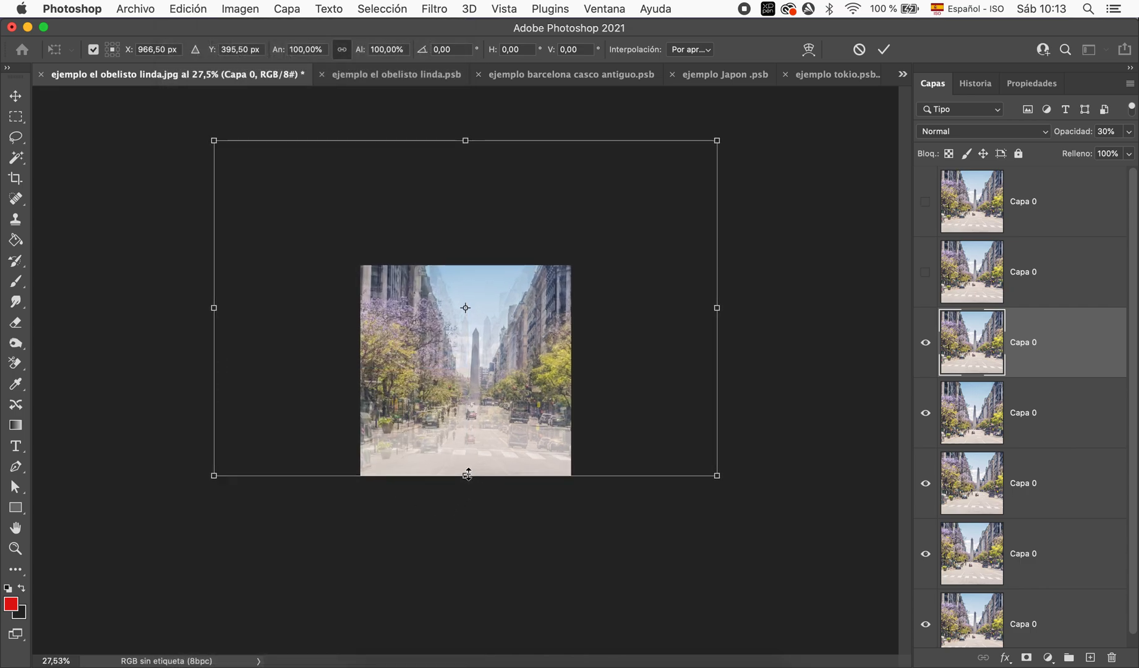
pyautogui.moveTo(468, 474); pyautogui.dragTo(467, 490)
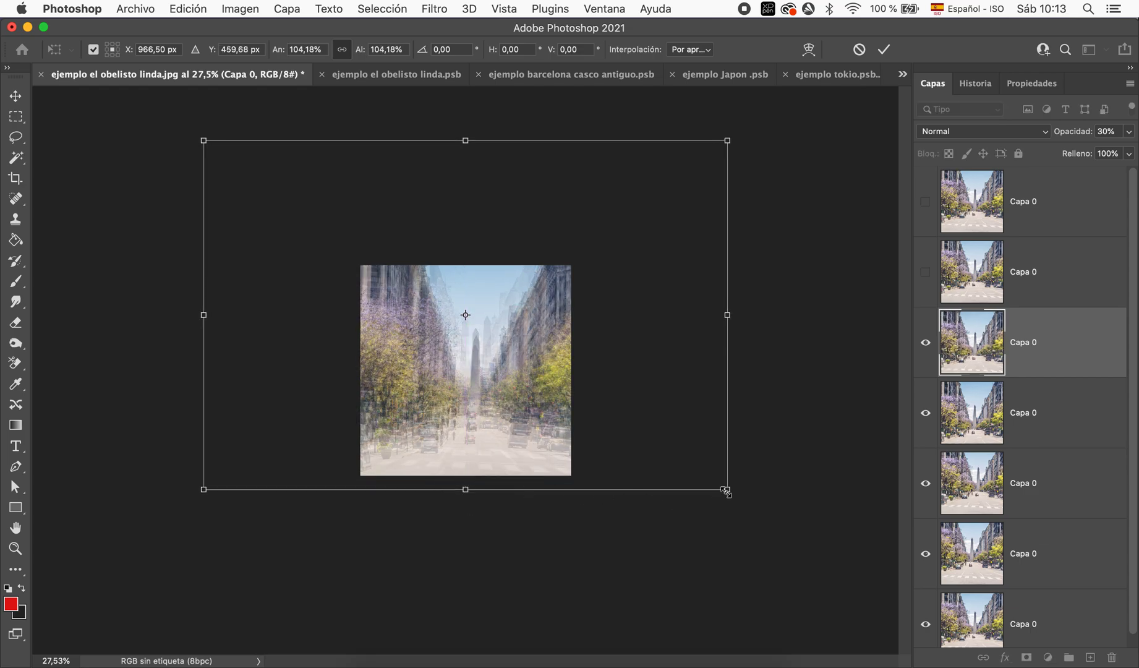
pyautogui.moveTo(727, 490); pyautogui.dragTo(752, 508)
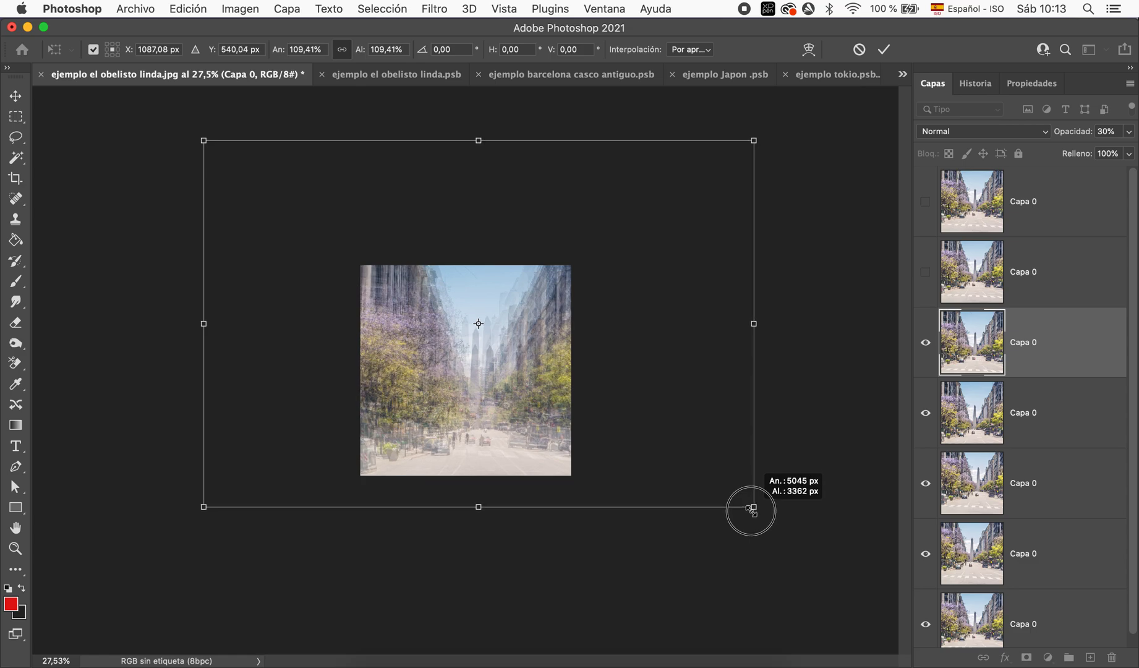
pyautogui.moveTo(752, 509); pyautogui.dragTo(753, 507)
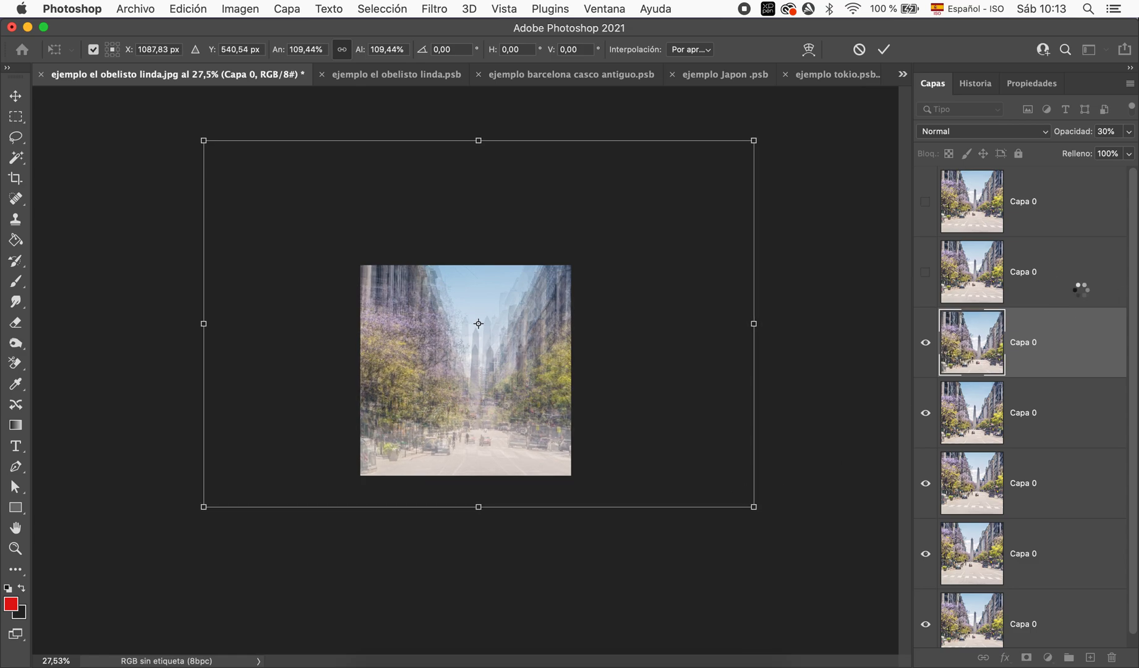
pyautogui.click(1081, 289)
# - Reveal the second photo copy and fade it to 34% opacity
pyautogui.click(925, 272)
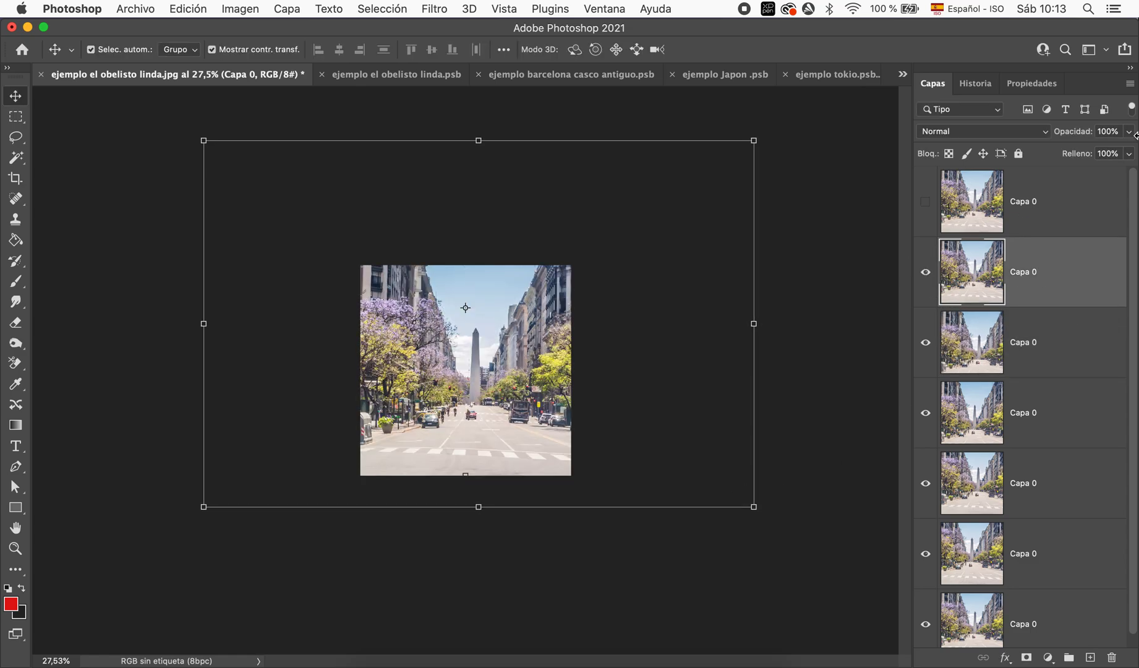
pyautogui.click(1129, 131)
pyautogui.moveTo(1089, 151); pyautogui.dragTo(1080, 154)
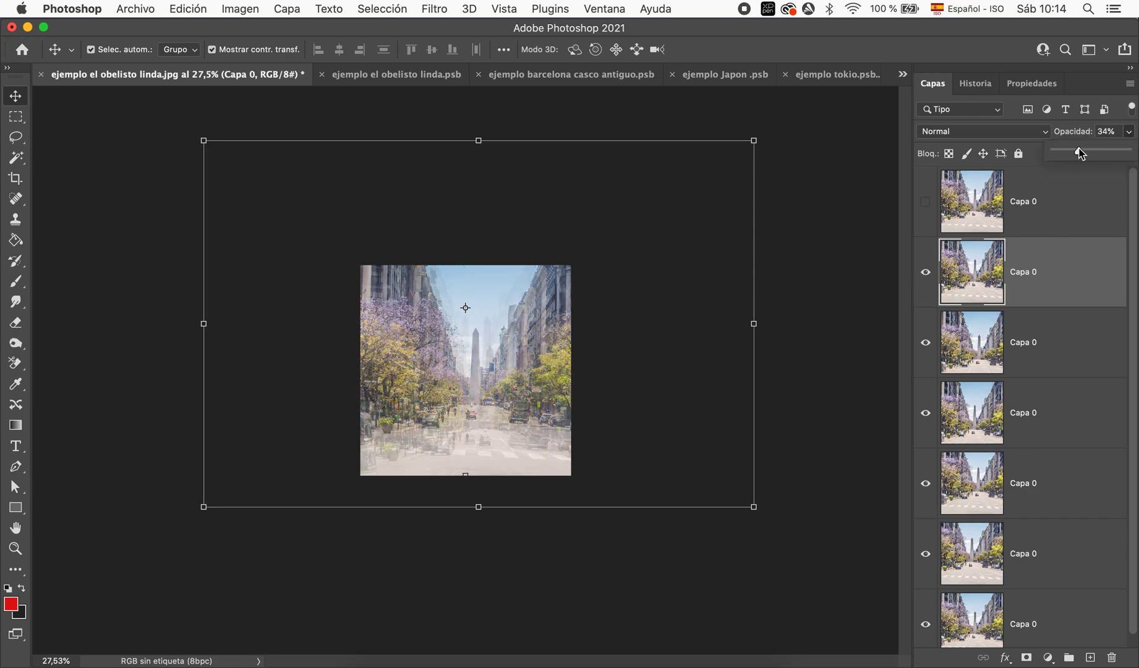
pyautogui.scroll(3, 802, 413)
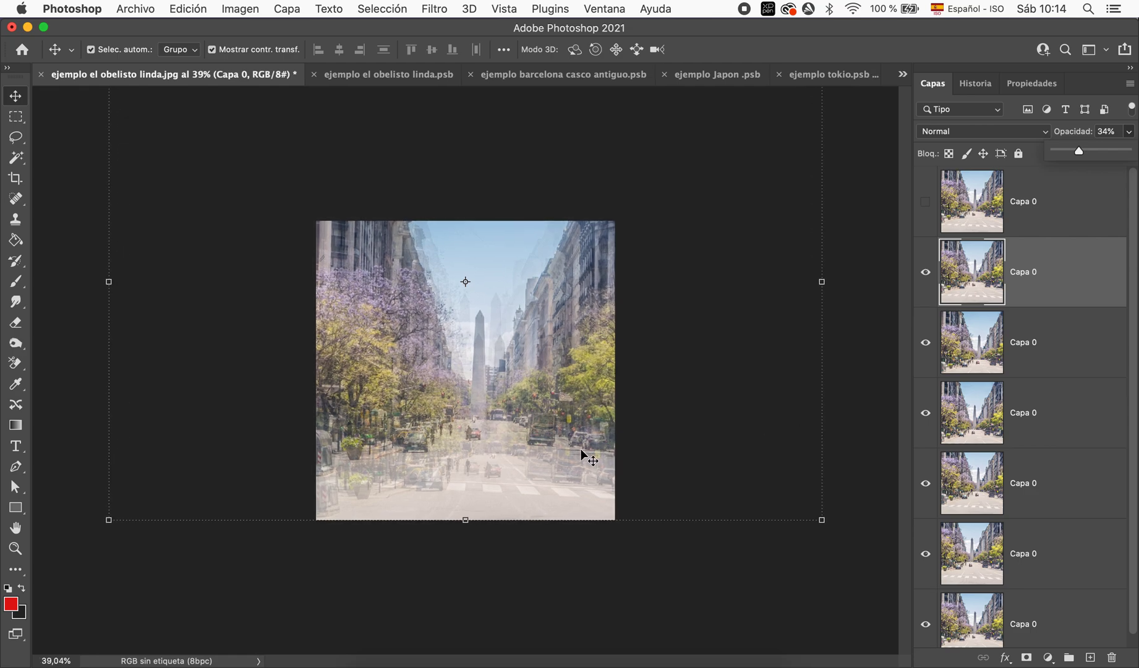
# - Shift that copy down and right, then stretch its bottom edge taller and commit
pyautogui.moveTo(577, 446); pyautogui.dragTo(582, 467)
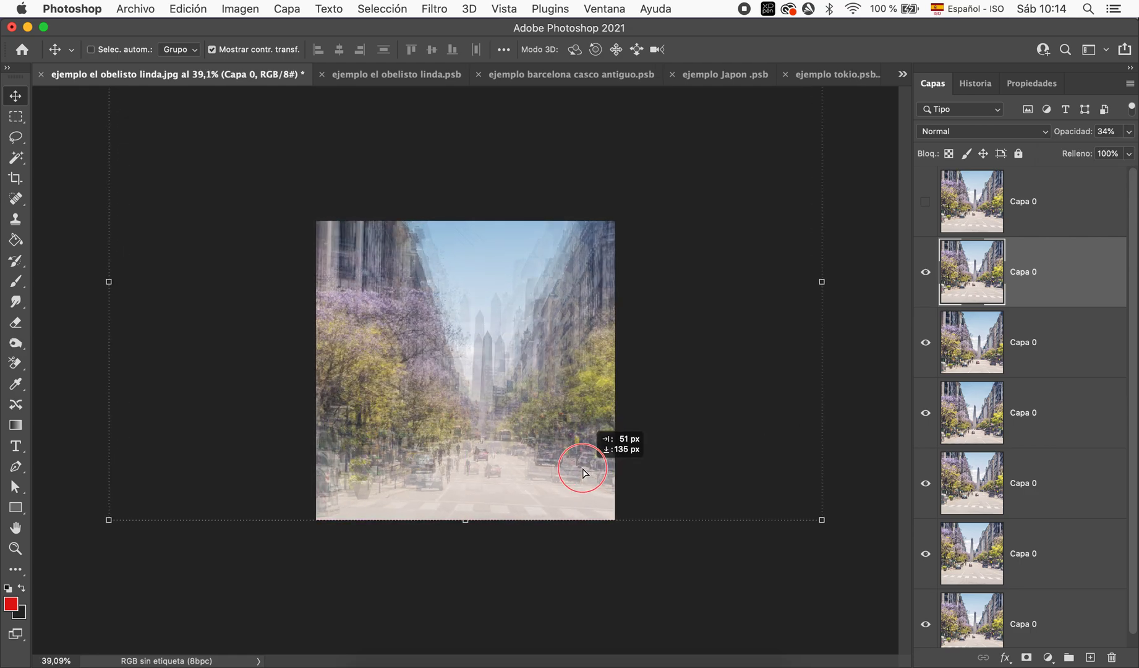
pyautogui.moveTo(582, 470)
pyautogui.mouseDown()
pyautogui.moveTo(591, 476)
pyautogui.moveTo(591, 459)
pyautogui.mouseUp()
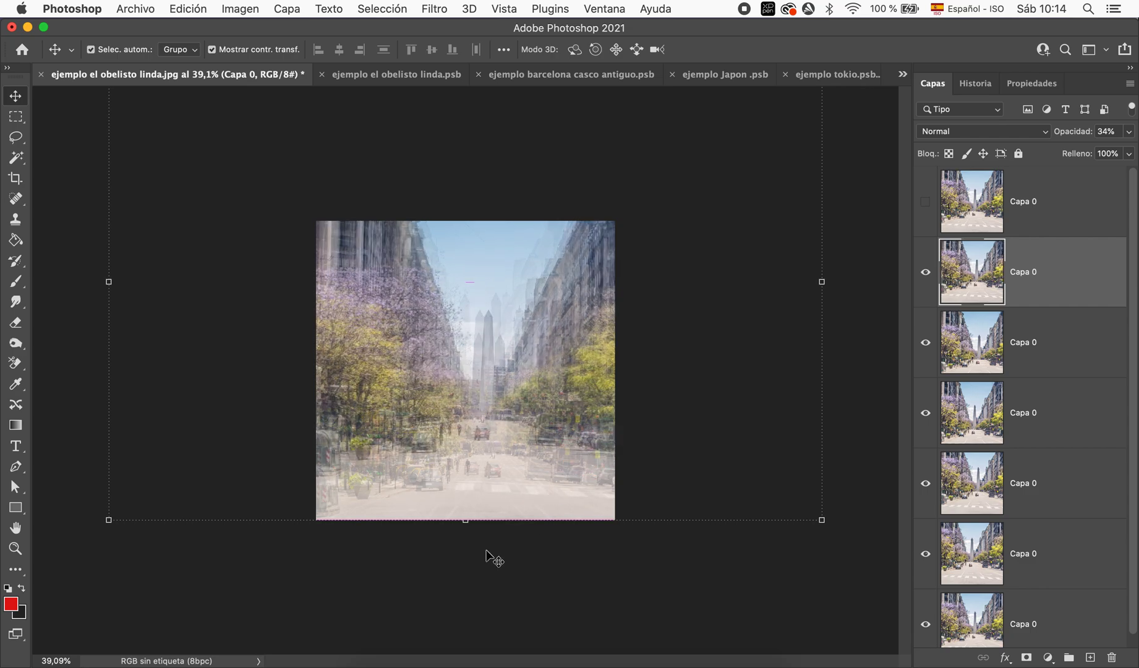
pyautogui.moveTo(467, 521); pyautogui.dragTo(466, 594)
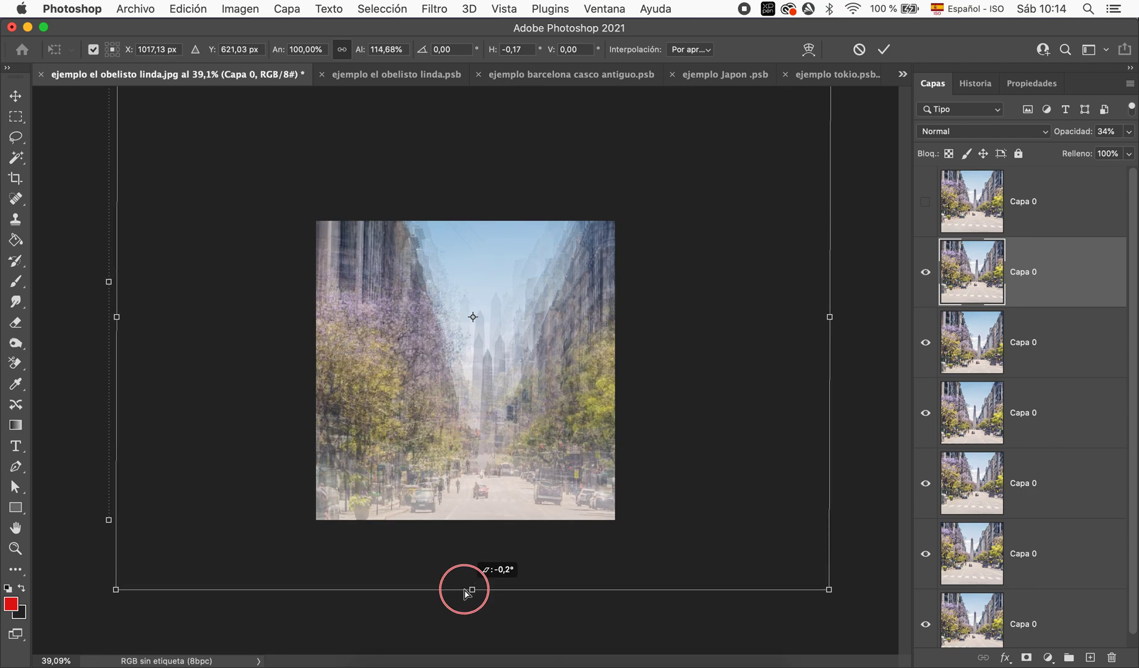
pyautogui.moveTo(466, 594); pyautogui.dragTo(465, 587)
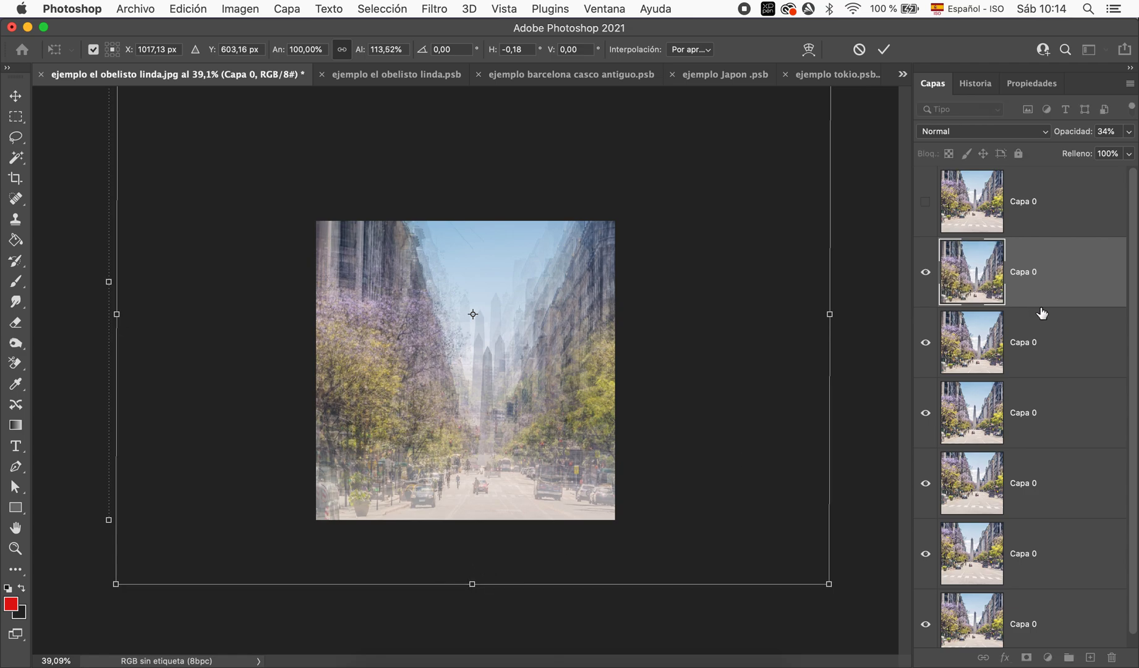
pyautogui.press('Return')
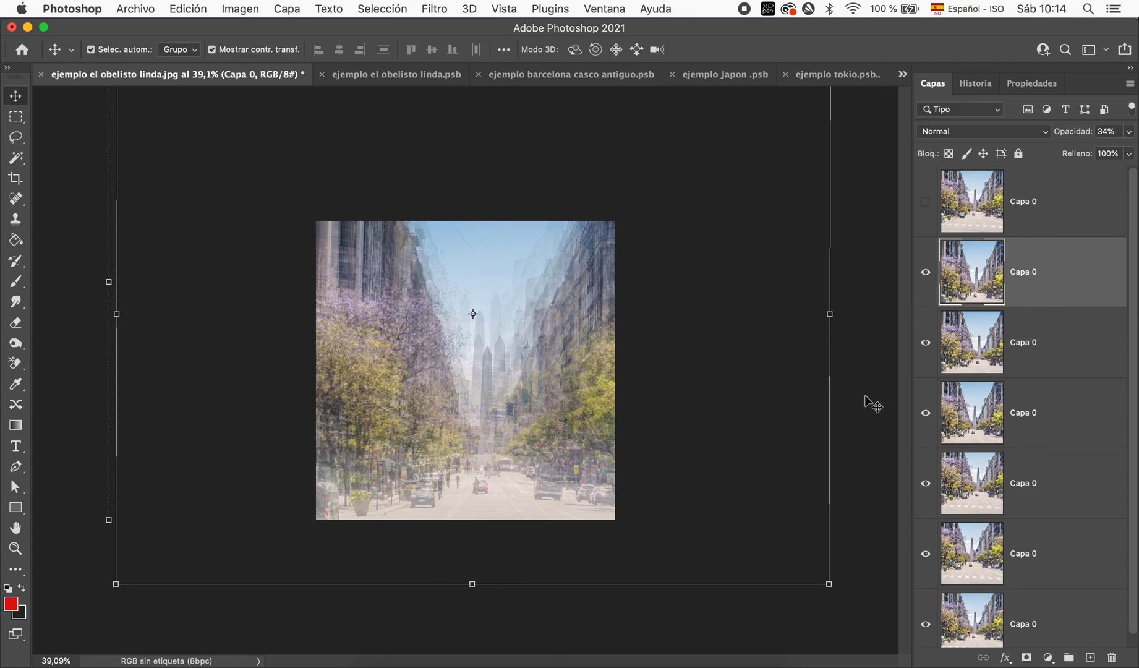
pyautogui.scroll(5, 732, 450)
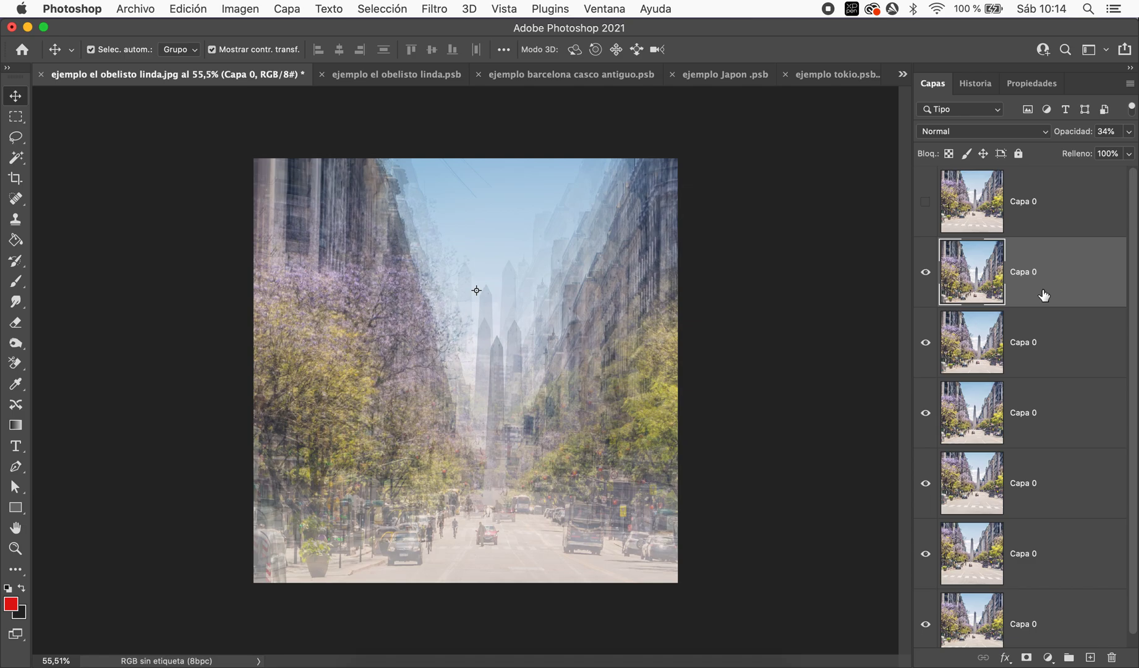
# - Select the top Capa 0 copy, make it visible, and set its opacity to 29%
pyautogui.click(1078, 231)
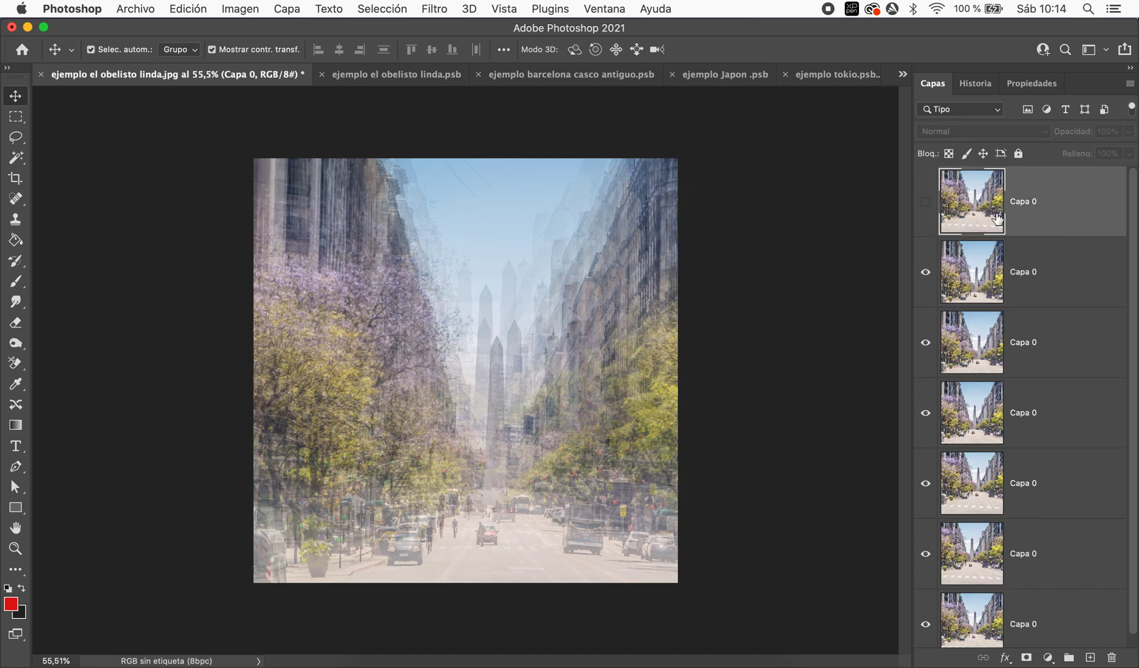
pyautogui.click(925, 210)
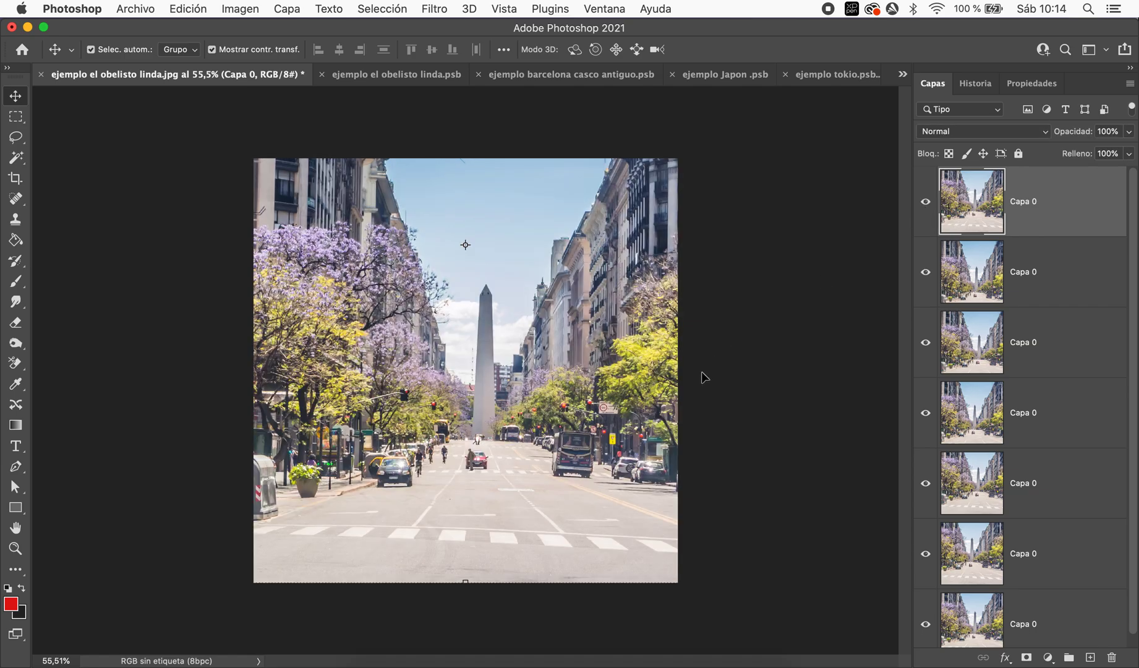
pyautogui.click(1129, 132)
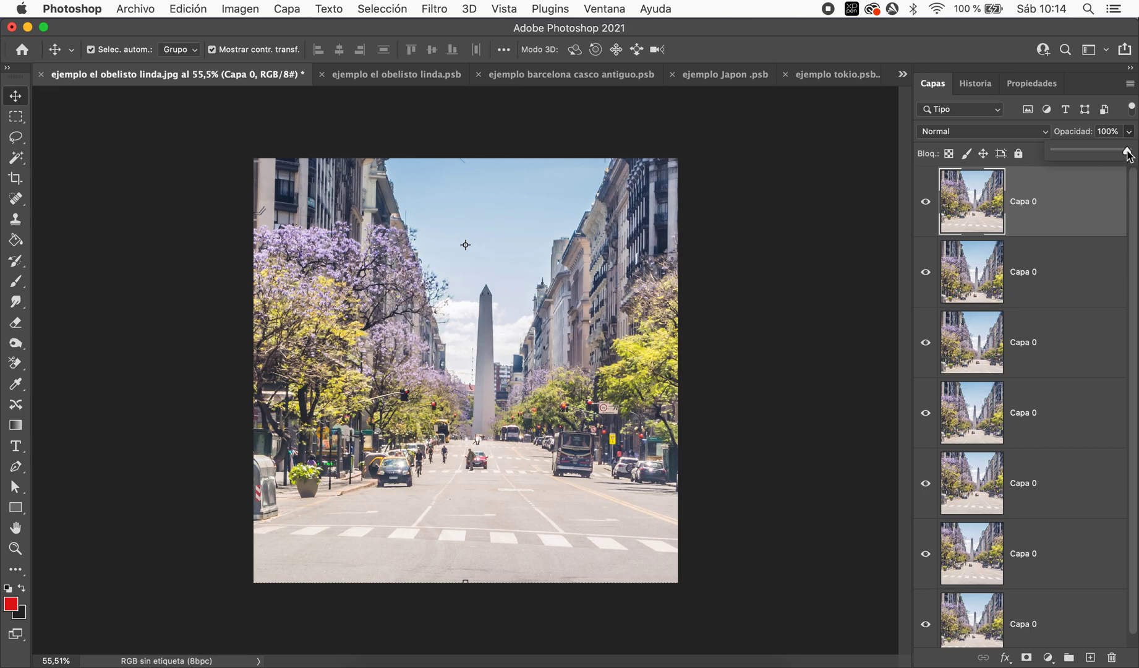
pyautogui.moveTo(1128, 152); pyautogui.dragTo(1075, 150)
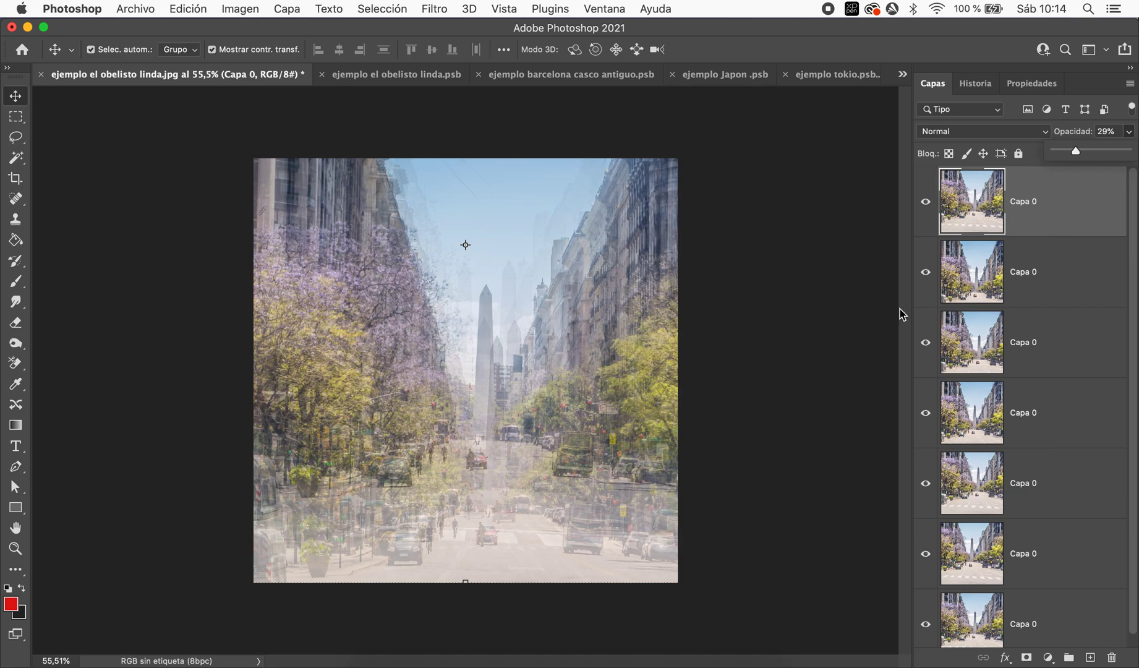
# - Toggle the top street layer's visibility to compare the collage with and without it
pyautogui.scroll(2, 585, 442)
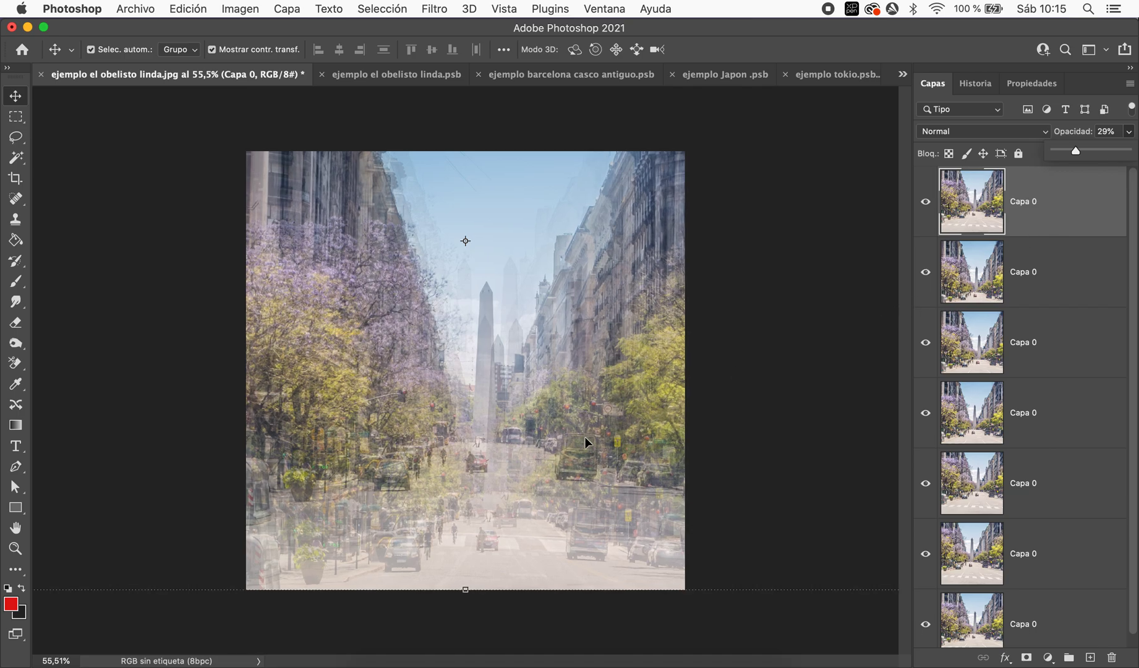
pyautogui.scroll(2, 584, 442)
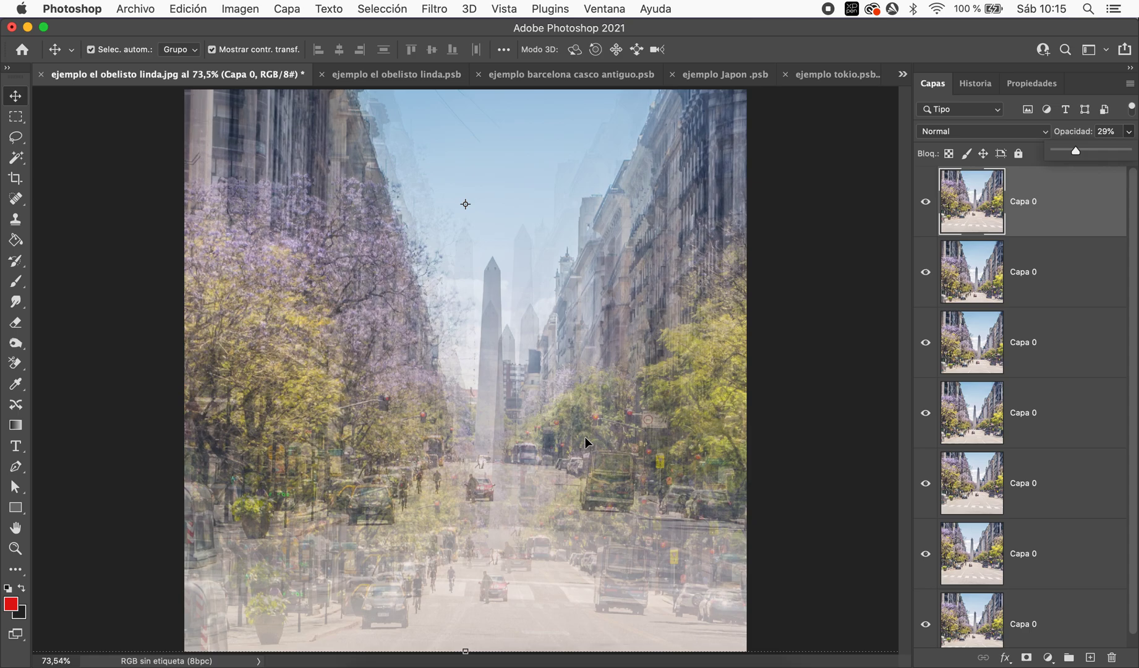
pyautogui.click(927, 202)
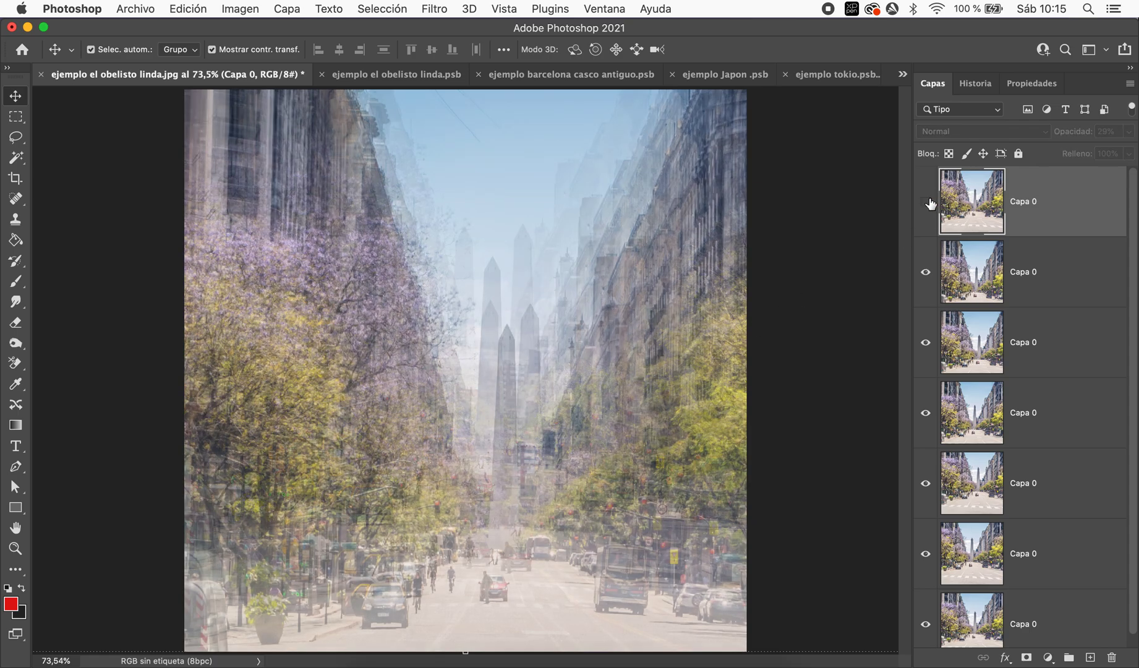
pyautogui.click(925, 202)
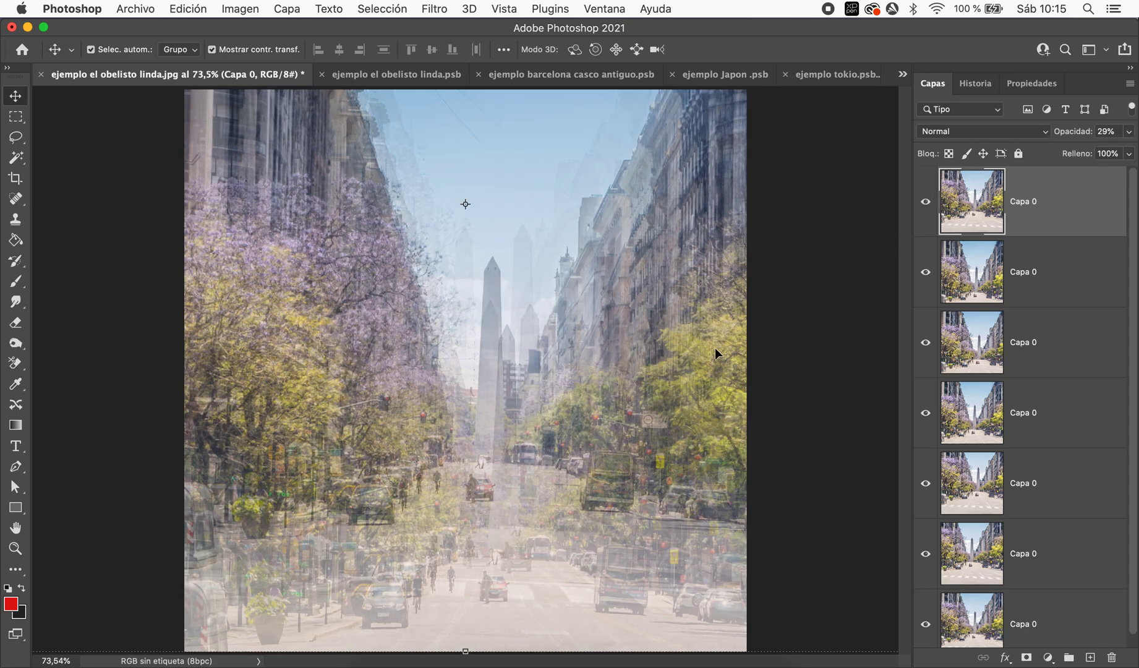
pyautogui.scroll(-1, 714, 349)
pyautogui.scroll(-1, 715, 348)
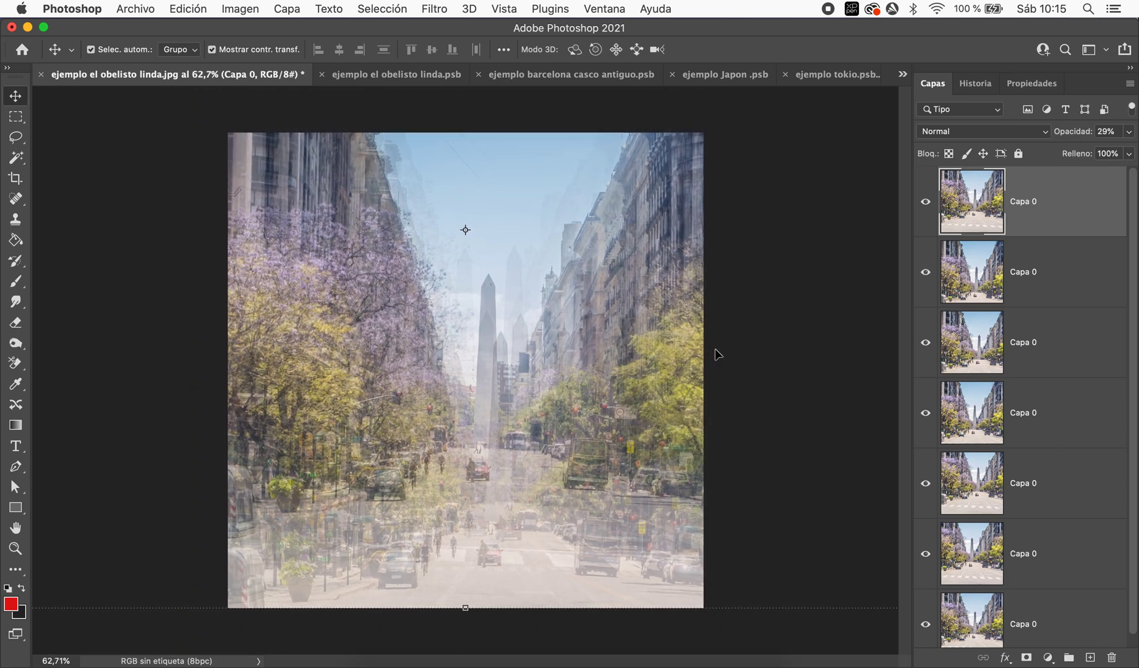
pyautogui.scroll(-1, 715, 348)
pyautogui.scroll(-2, 715, 348)
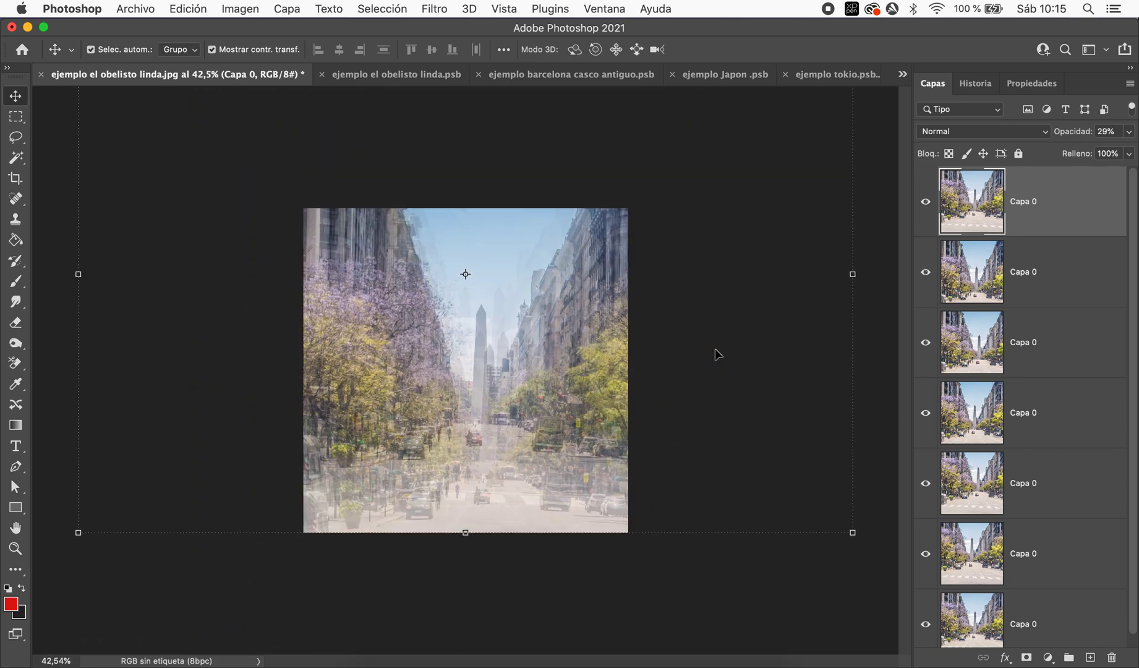
pyautogui.scroll(-1, 517, 279)
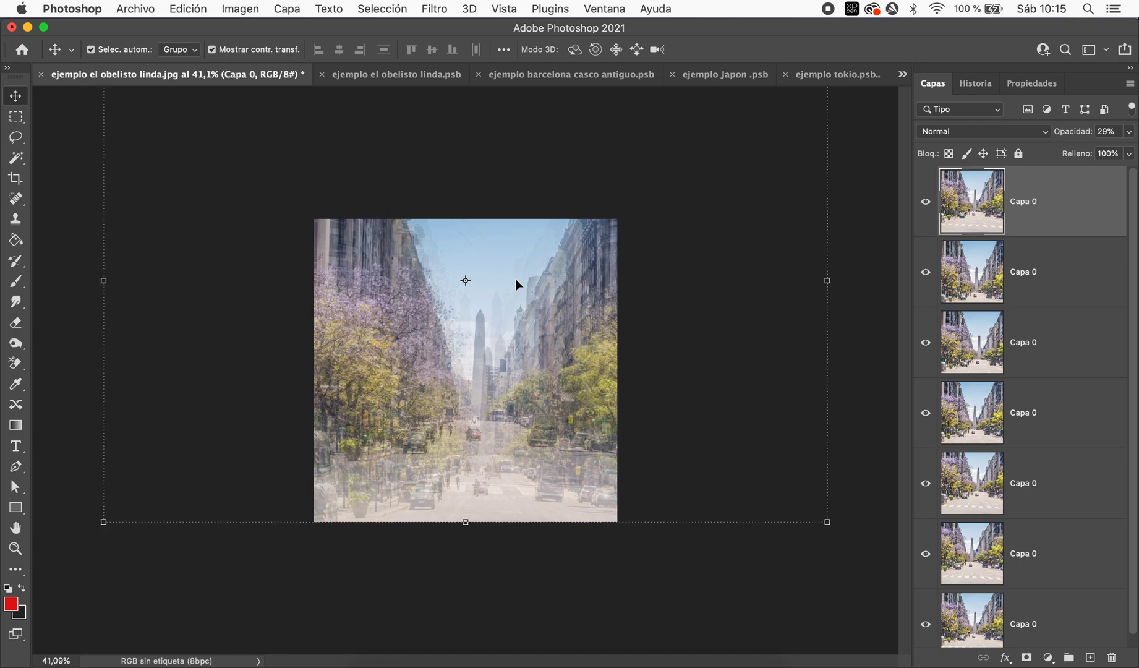
pyautogui.scroll(-1, 516, 278)
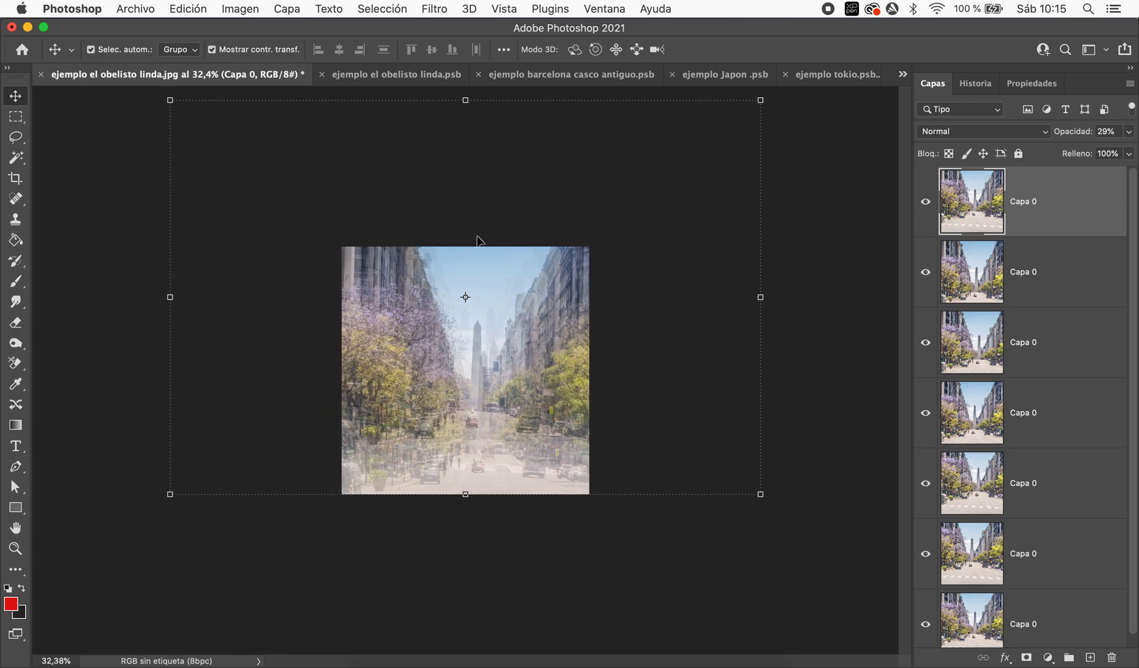
pyautogui.scroll(-1, 477, 239)
pyautogui.scroll(-1, 476, 240)
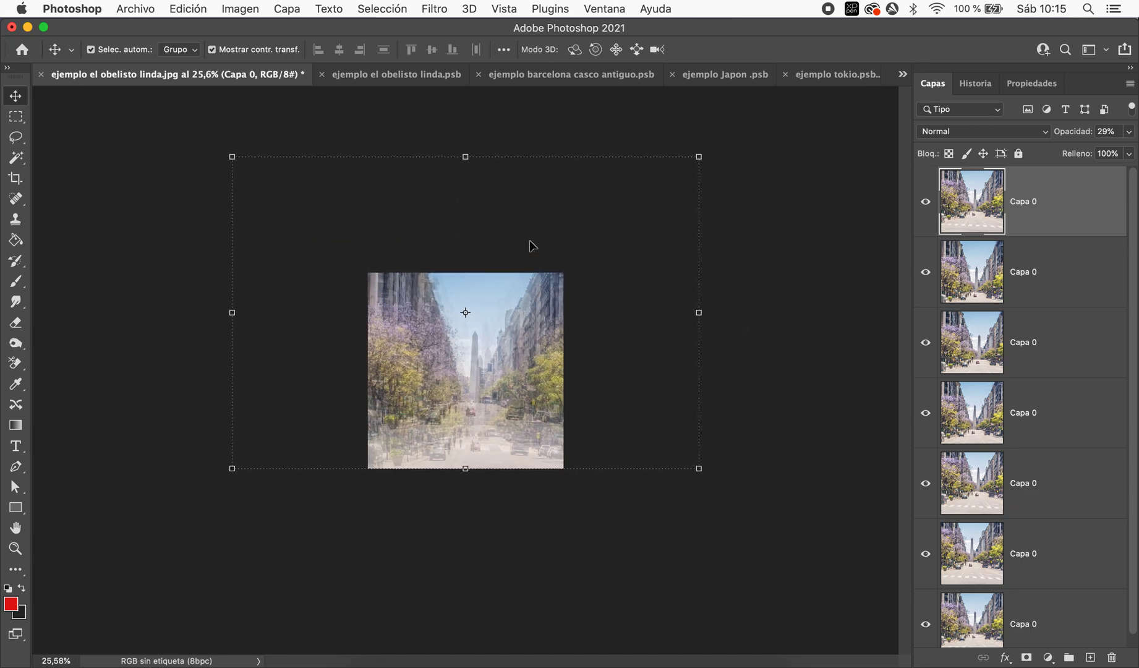
pyautogui.moveTo(529, 240); pyautogui.dragTo(516, 242)
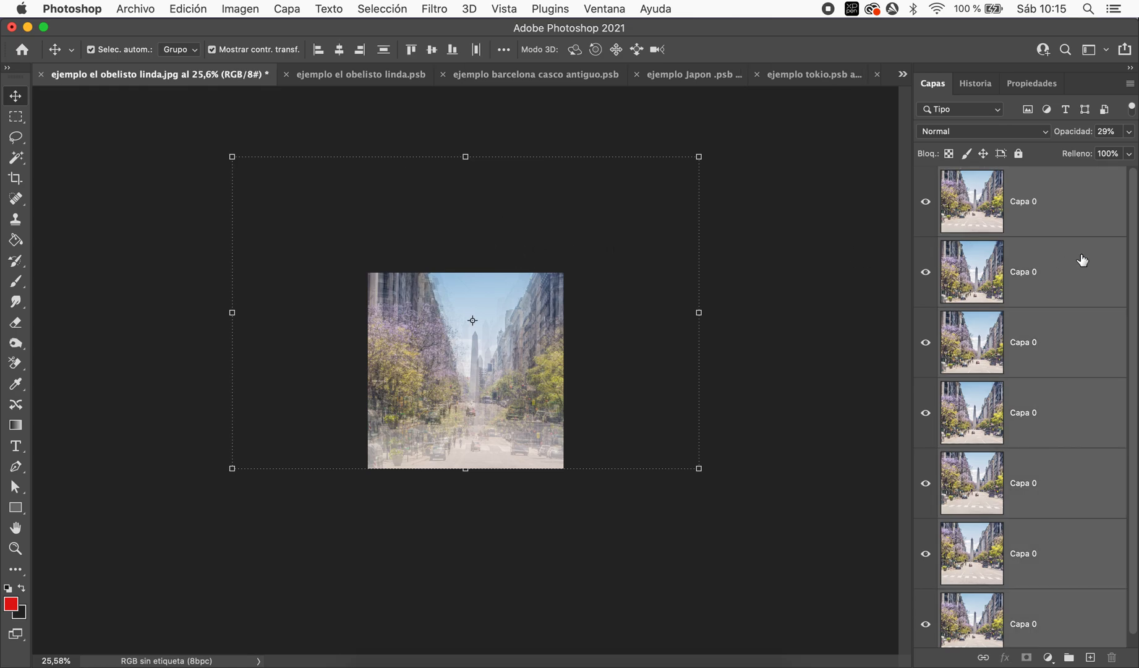
pyautogui.click(1061, 226)
# - Show the top layer again and move it down about 135 px with the Move tool
pyautogui.press('super+comma')
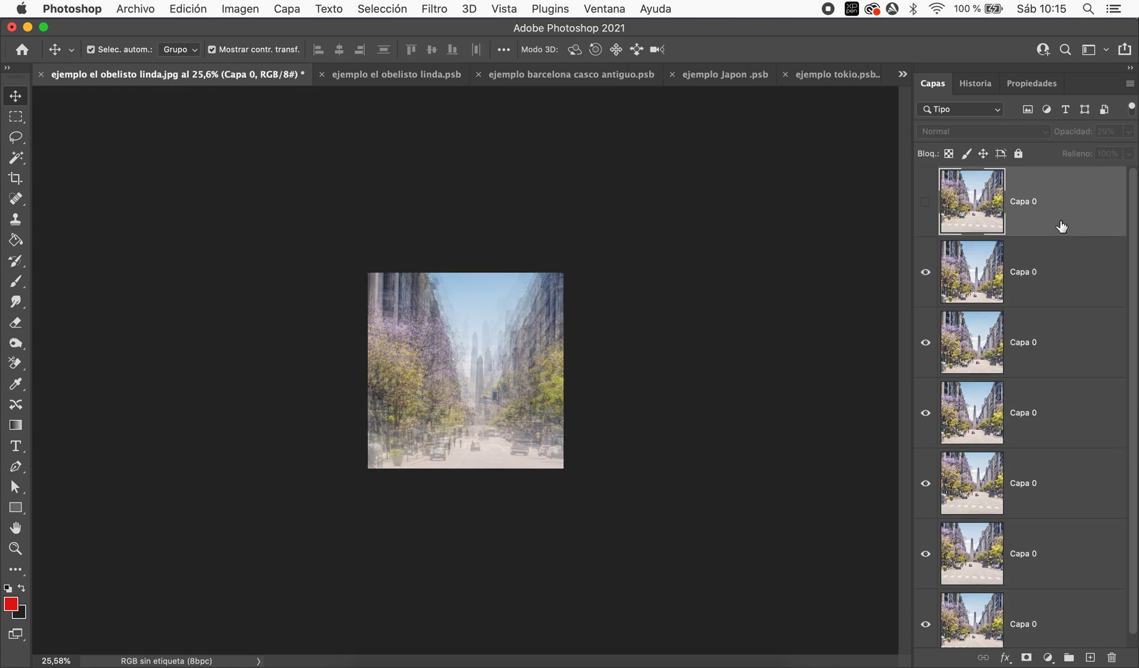
pyautogui.click(16, 98)
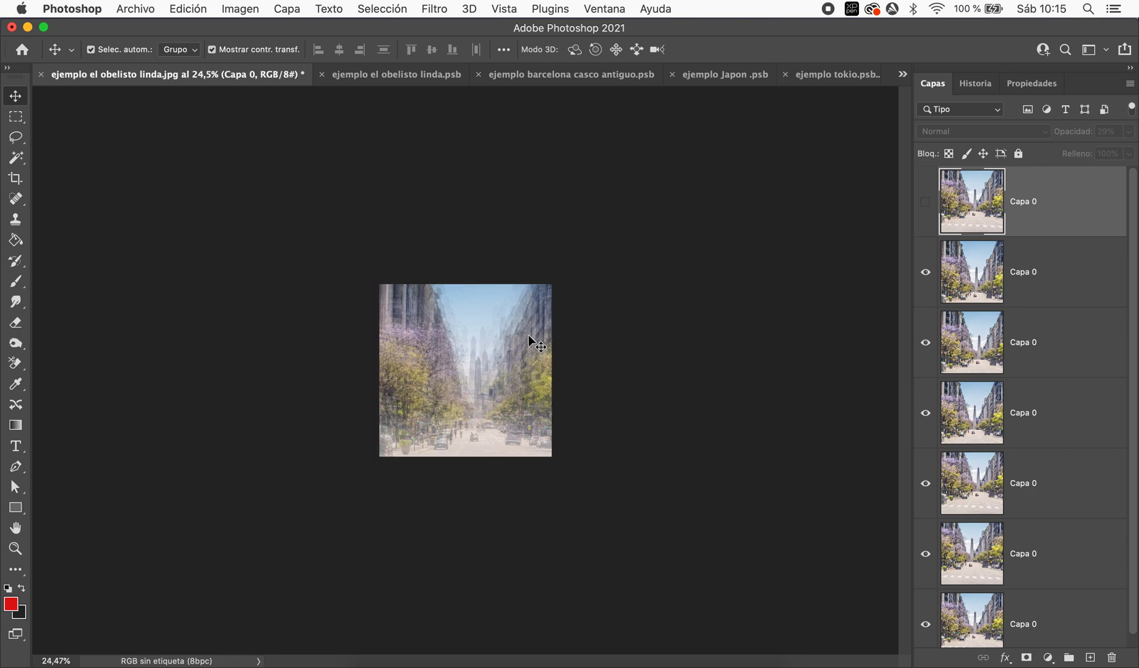
pyautogui.scroll(-3, 529, 335)
pyautogui.scroll(5, 529, 335)
pyautogui.scroll(1, 528, 336)
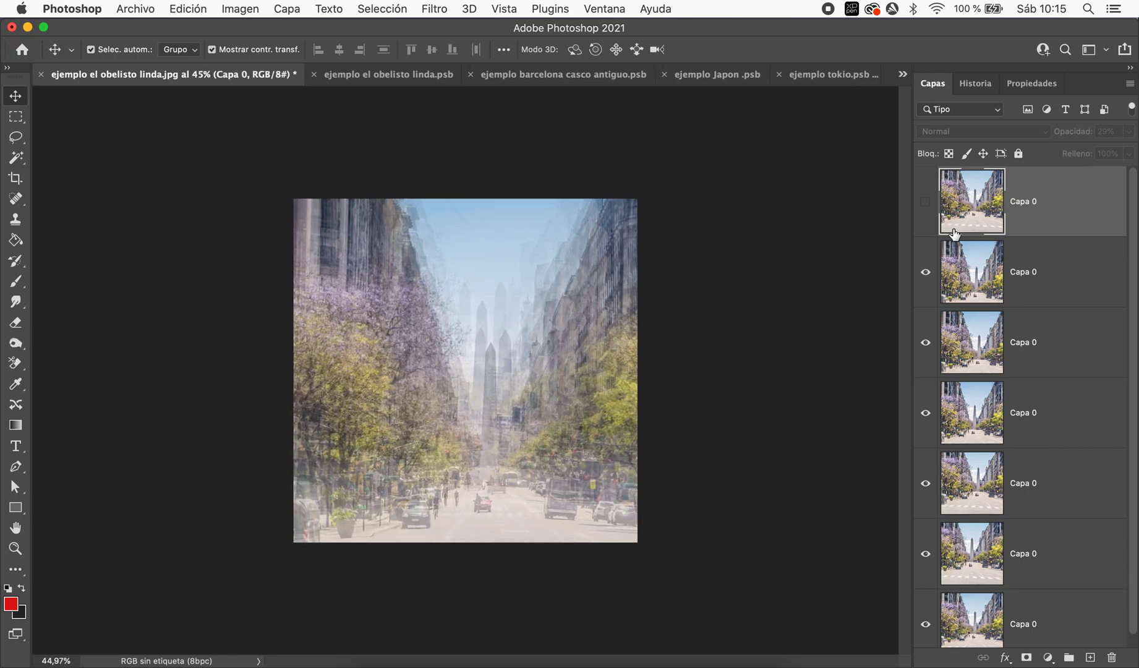
pyautogui.click(925, 202)
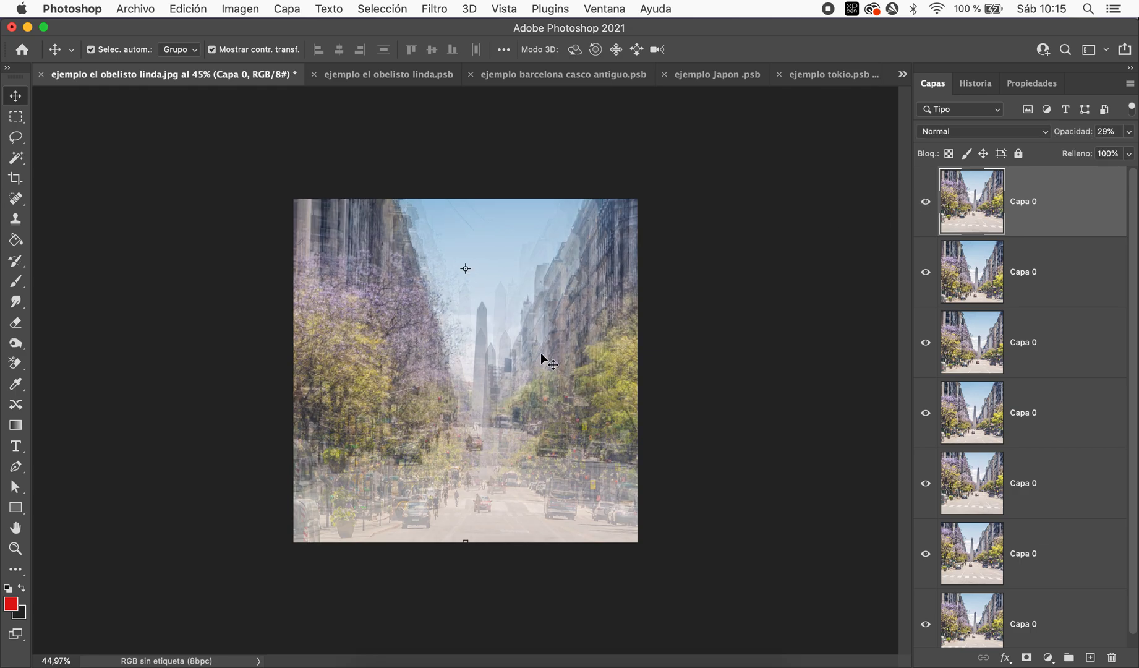
pyautogui.moveTo(540, 353); pyautogui.dragTo(540, 387)
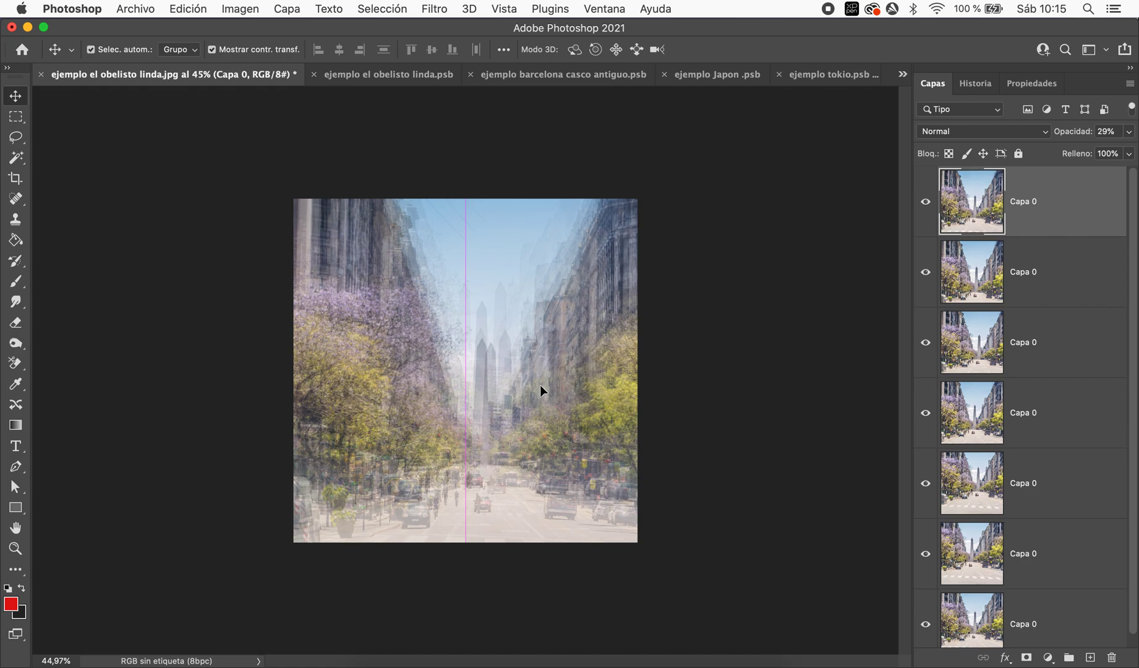
# - Stretch the top layer's top and bottom edges in Free Transform to about 104.16% height
pyautogui.hotkey('ctrl', 't')
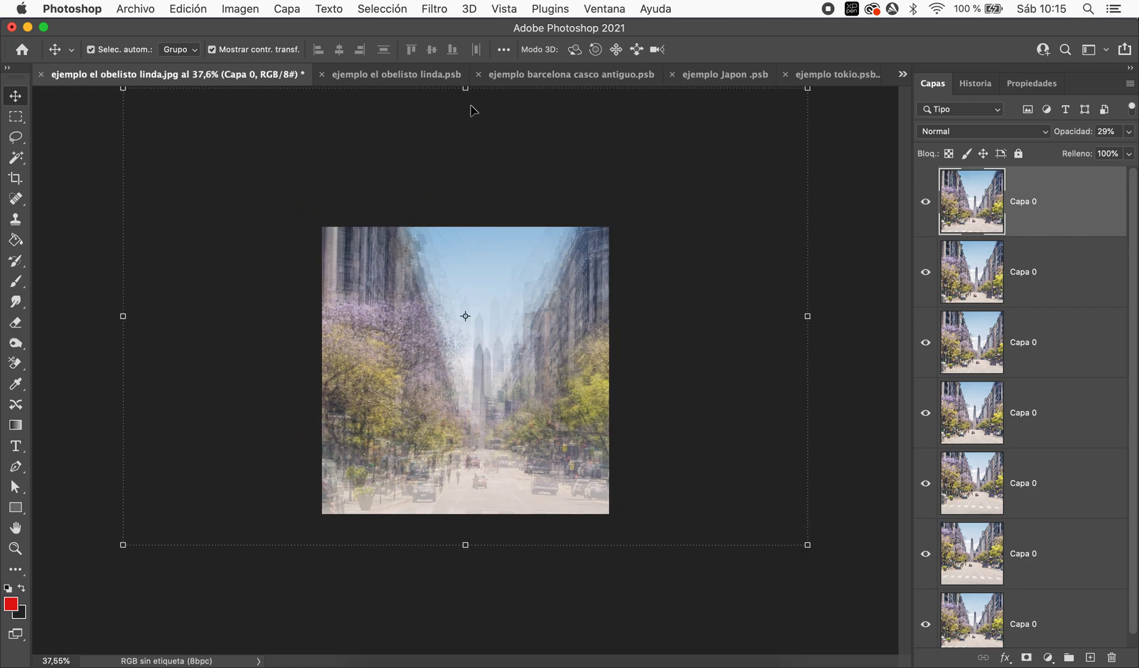
pyautogui.hotkey('ctrl', '-')
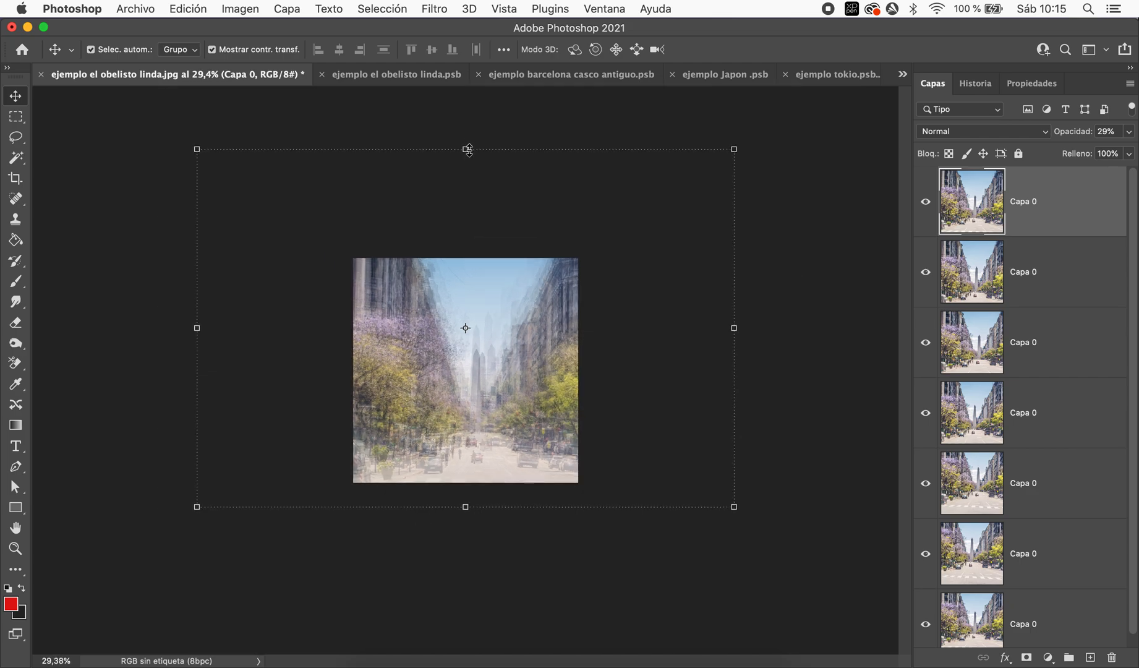
pyautogui.moveTo(468, 149); pyautogui.dragTo(468, 140)
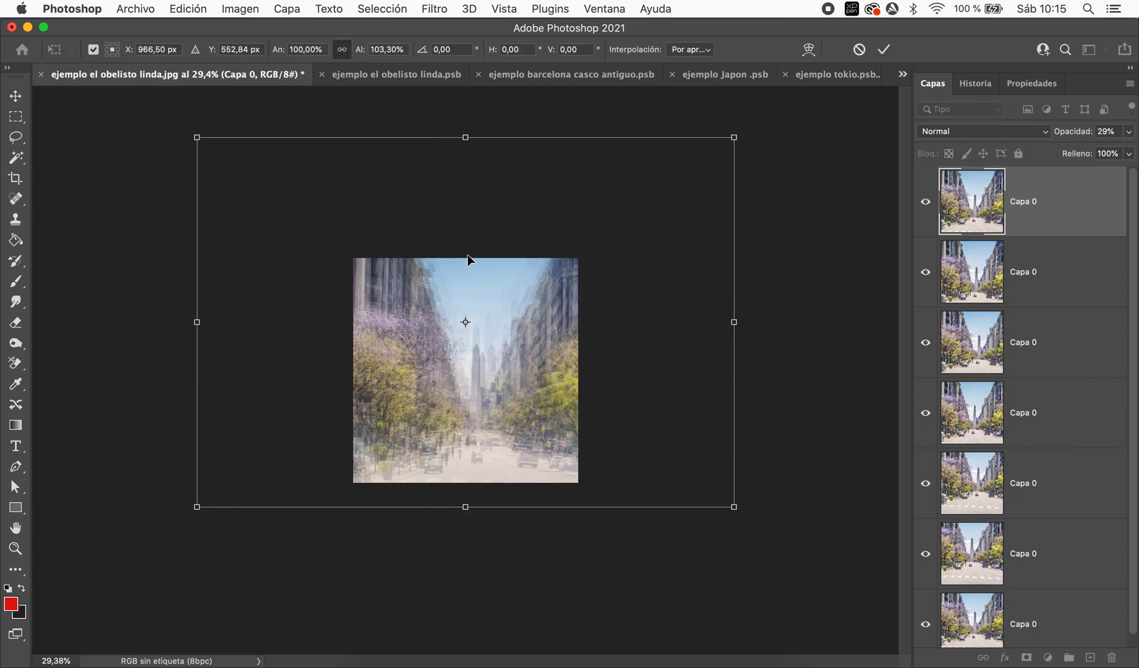
pyautogui.click(466, 507)
pyautogui.moveTo(466, 506); pyautogui.dragTo(466, 510)
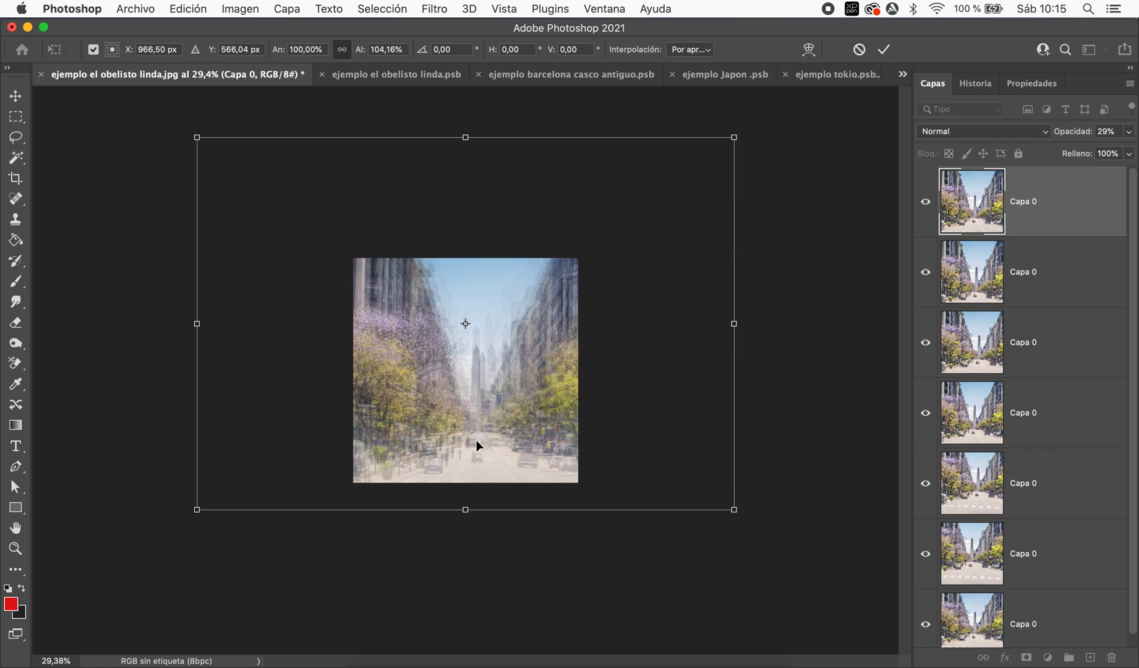
# - Apply the stretch, then raise the top street copy's opacity from 29% to 35%
pyautogui.press('Return')
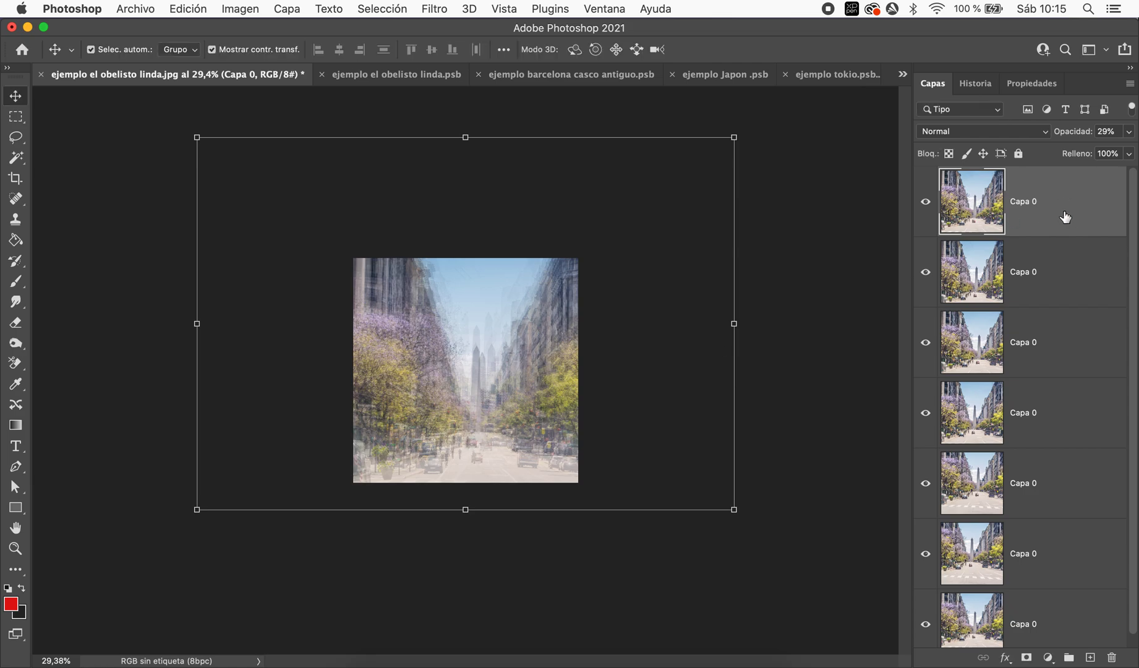
pyautogui.scroll(1, 802, 371)
pyautogui.scroll(15, 802, 371)
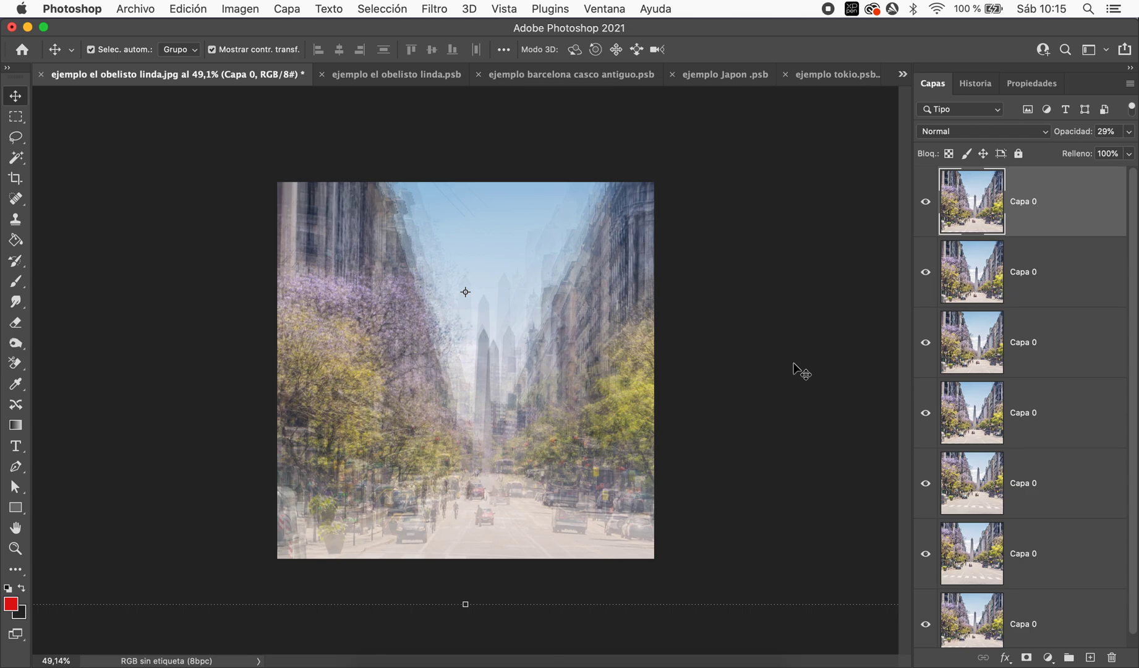
pyautogui.click(1129, 132)
pyautogui.moveTo(1075, 151); pyautogui.dragTo(1078, 152)
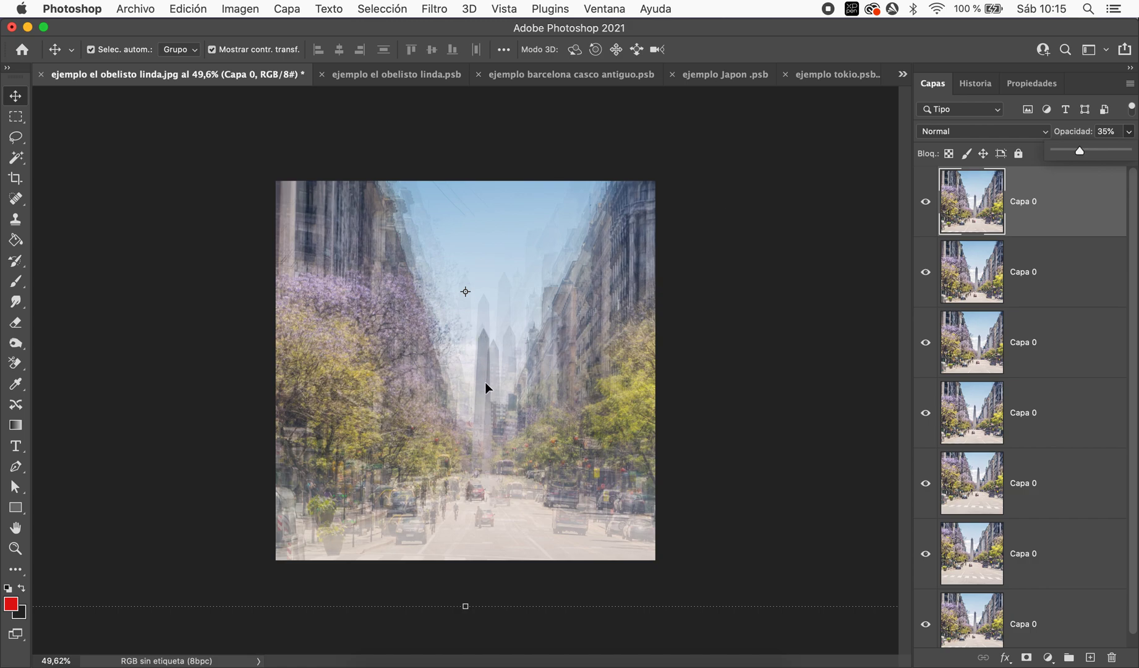
pyautogui.click(1071, 200)
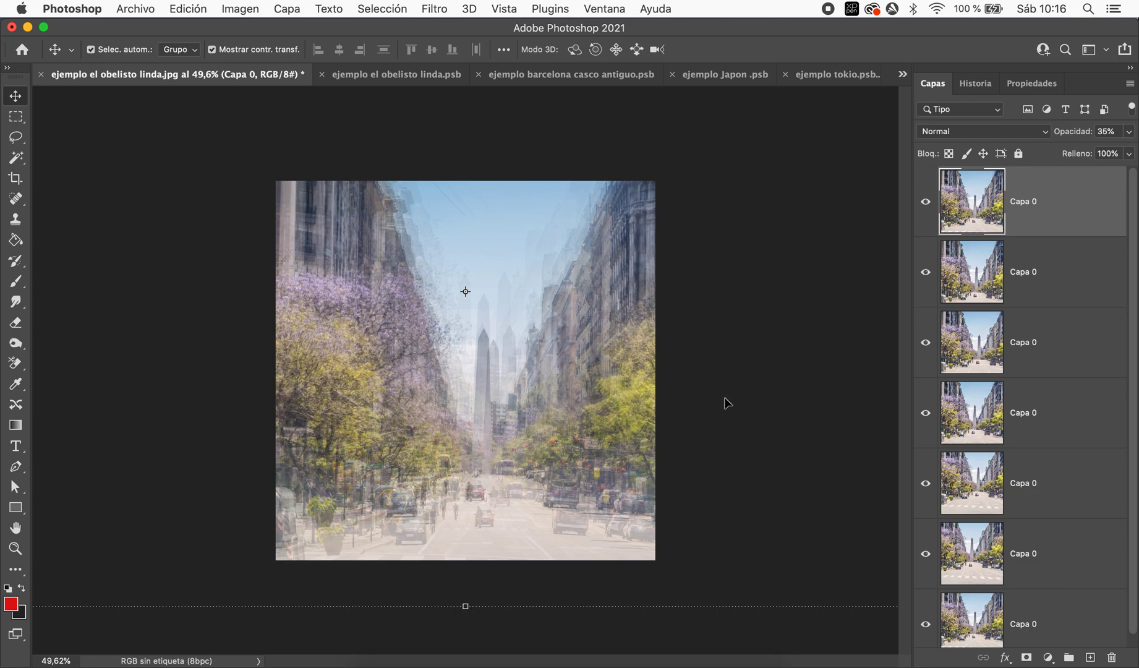
pyautogui.scroll(1, 725, 401)
pyautogui.scroll(2, 727, 402)
pyautogui.scroll(2, 727, 403)
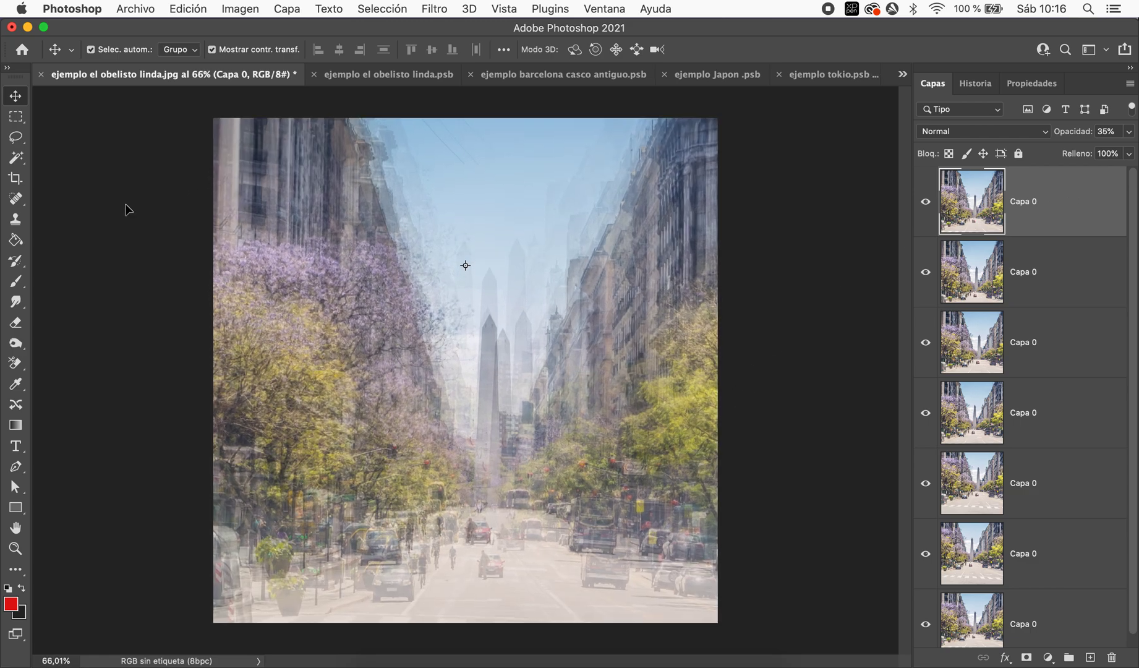
# - Choose the Burn tool with a 43 px brush for darkening midtones at 55% exposure
pyautogui.click(15, 344)
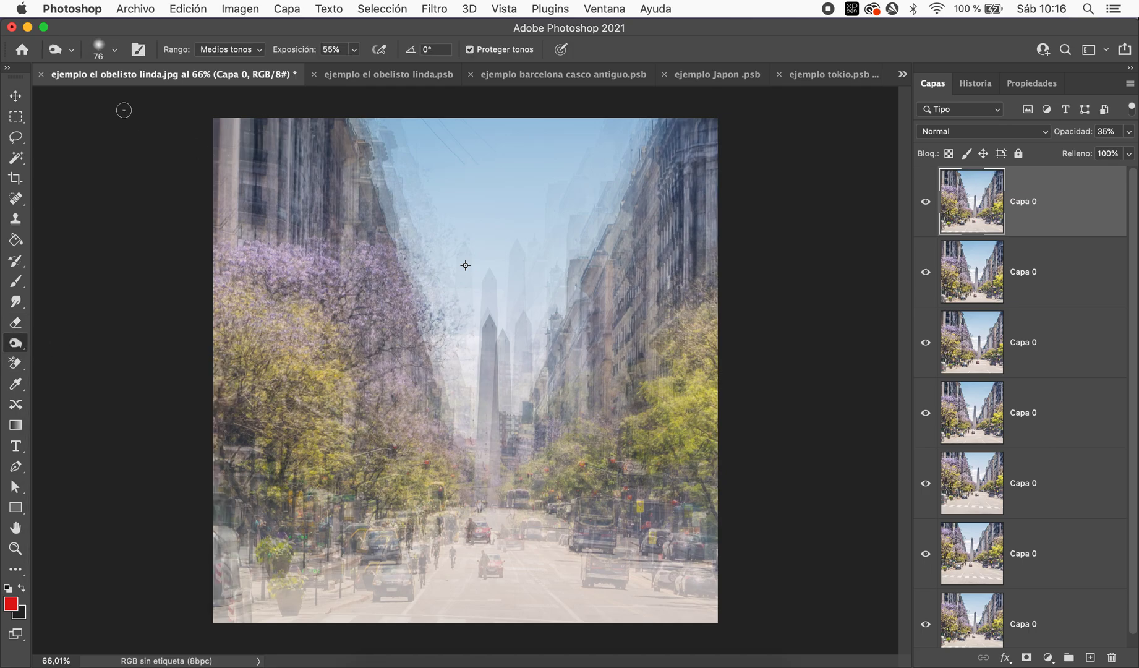
pyautogui.click(115, 50)
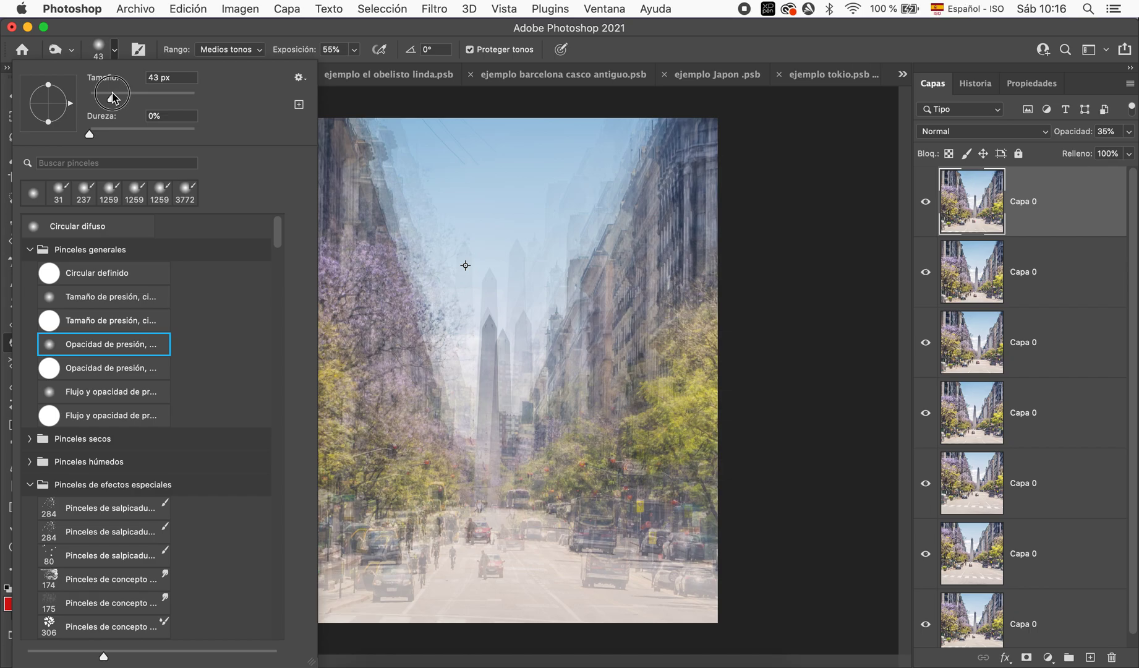
pyautogui.moveTo(116, 97); pyautogui.dragTo(111, 98)
pyautogui.click(477, 524)
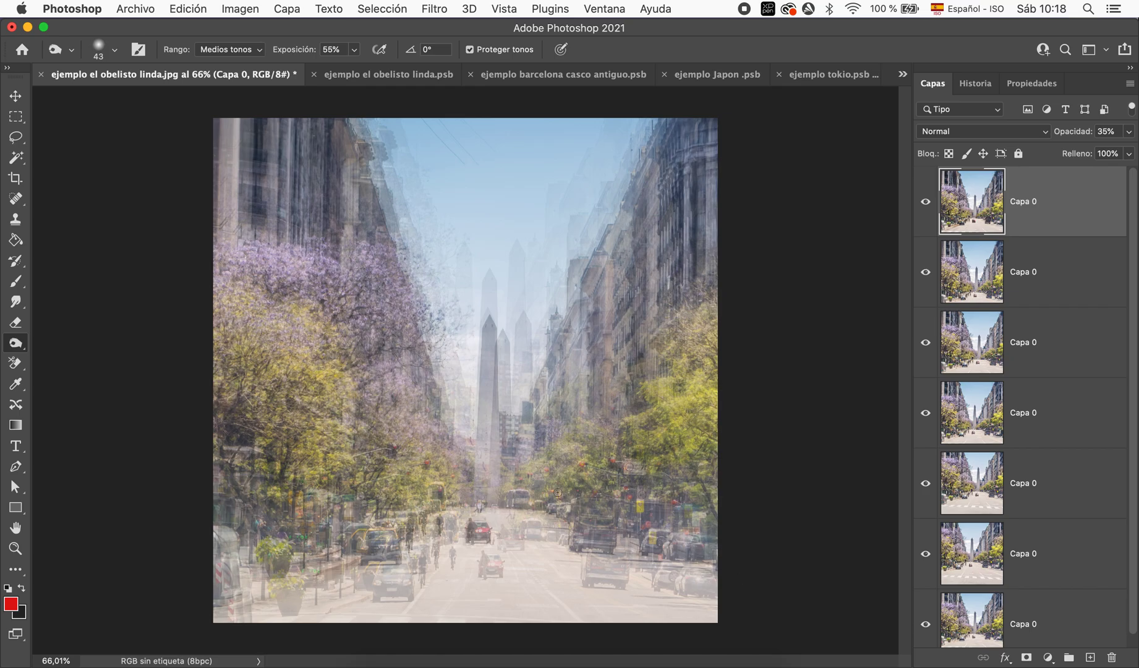
# - Convert the top layer to a smart object, then undo that conversion
pyautogui.scroll(-3, 557, 492)
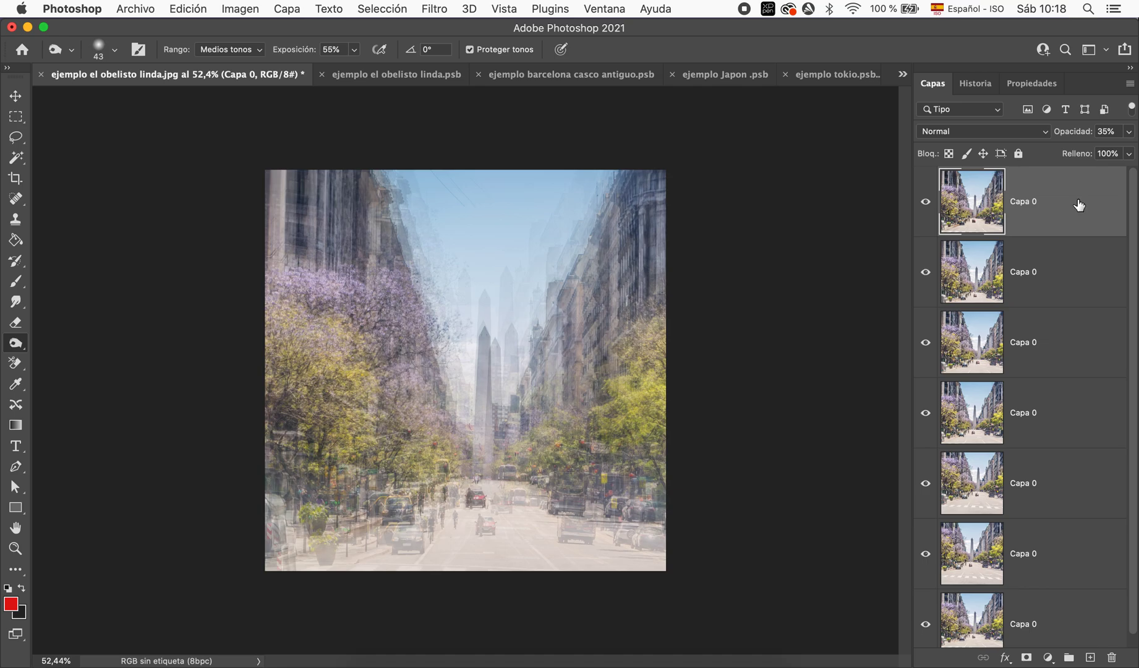
pyautogui.rightClick(1079, 205)
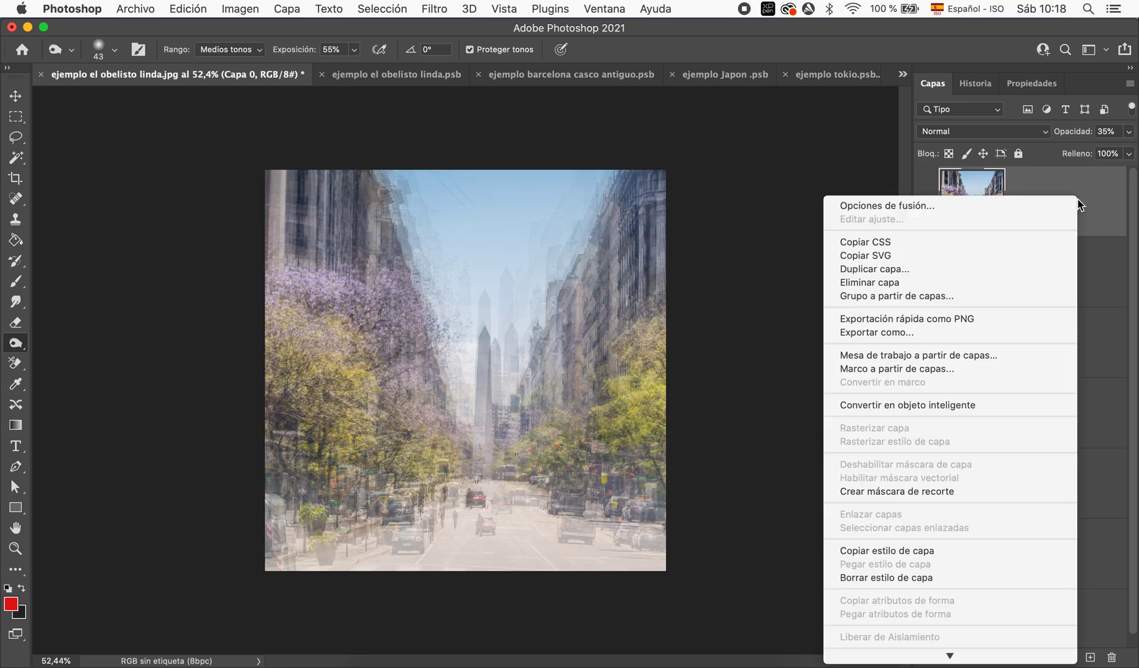
pyautogui.click(1017, 405)
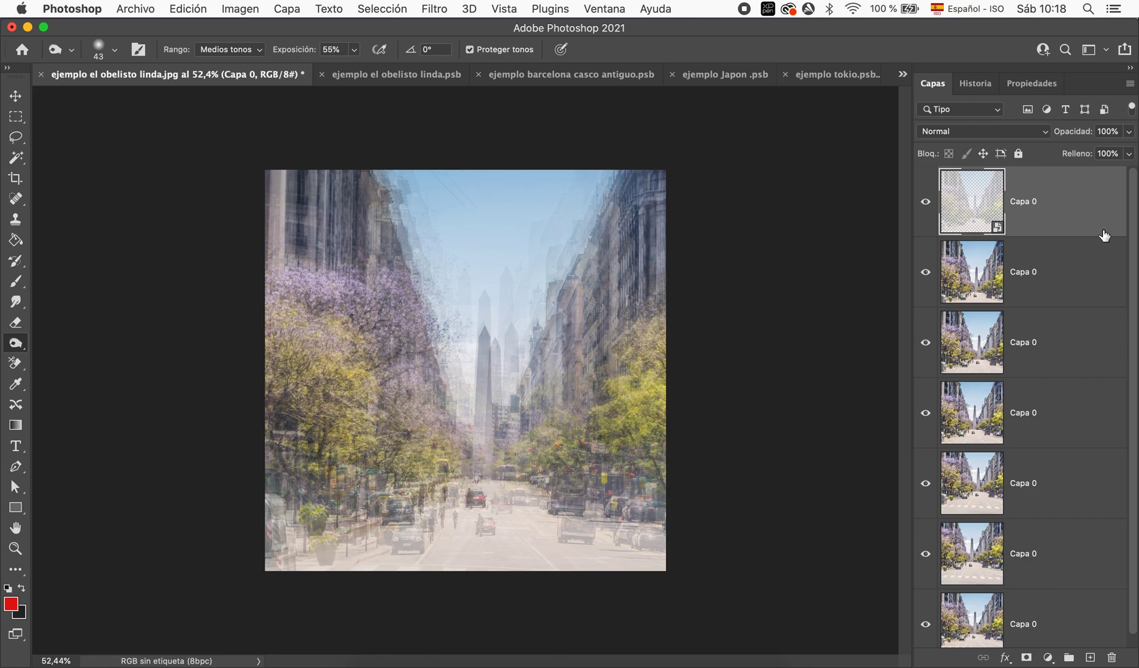
pyautogui.hotkey('ctrl', 'z')
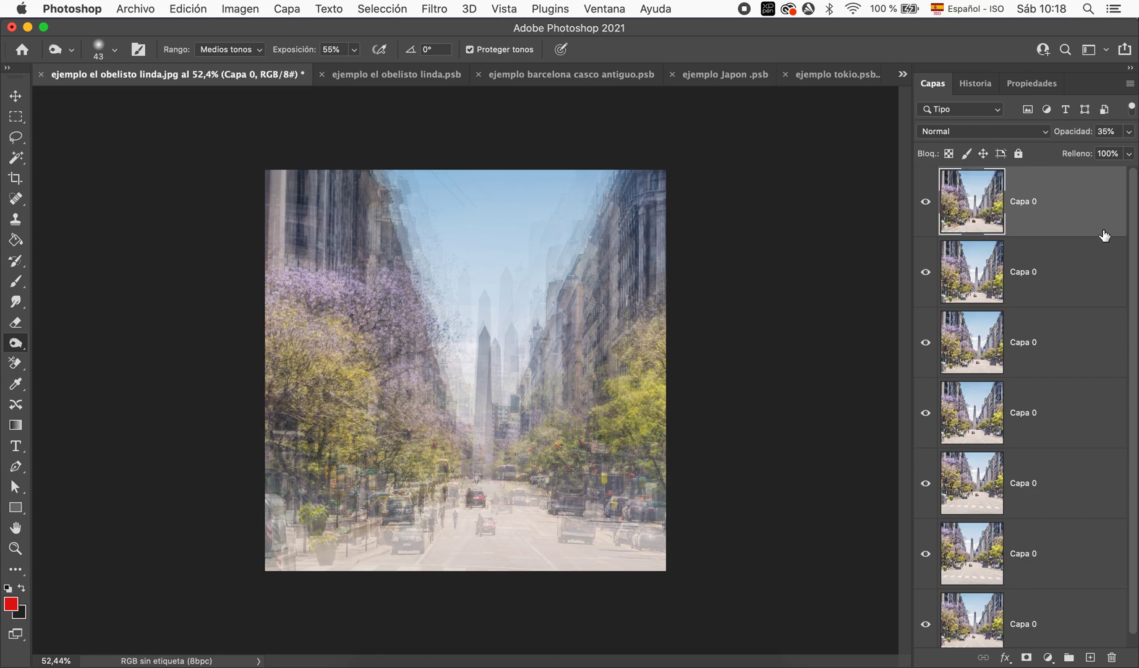
pyautogui.hotkey('ctrl', 'e')
pyautogui.hotkey('ctrl', 'z')
# - Stamp all visible layers into a new Capa 1 and convert it to a smart object
pyautogui.hotkey('ctrl', 'alt', 'shift', 'e')
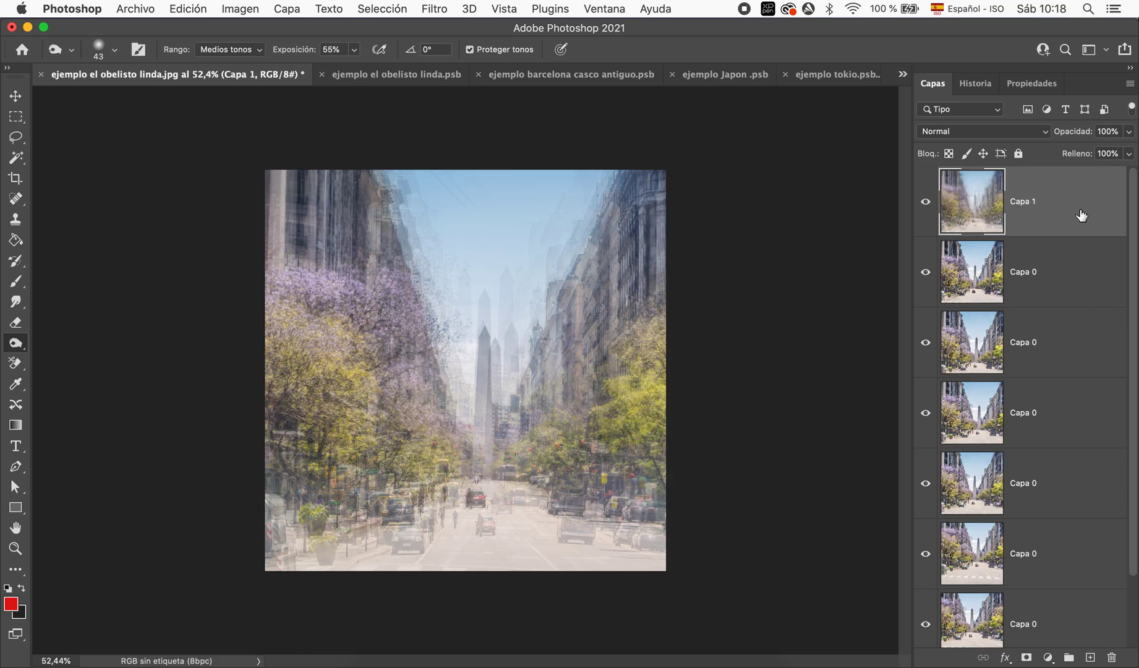
pyautogui.rightClick(1050, 209)
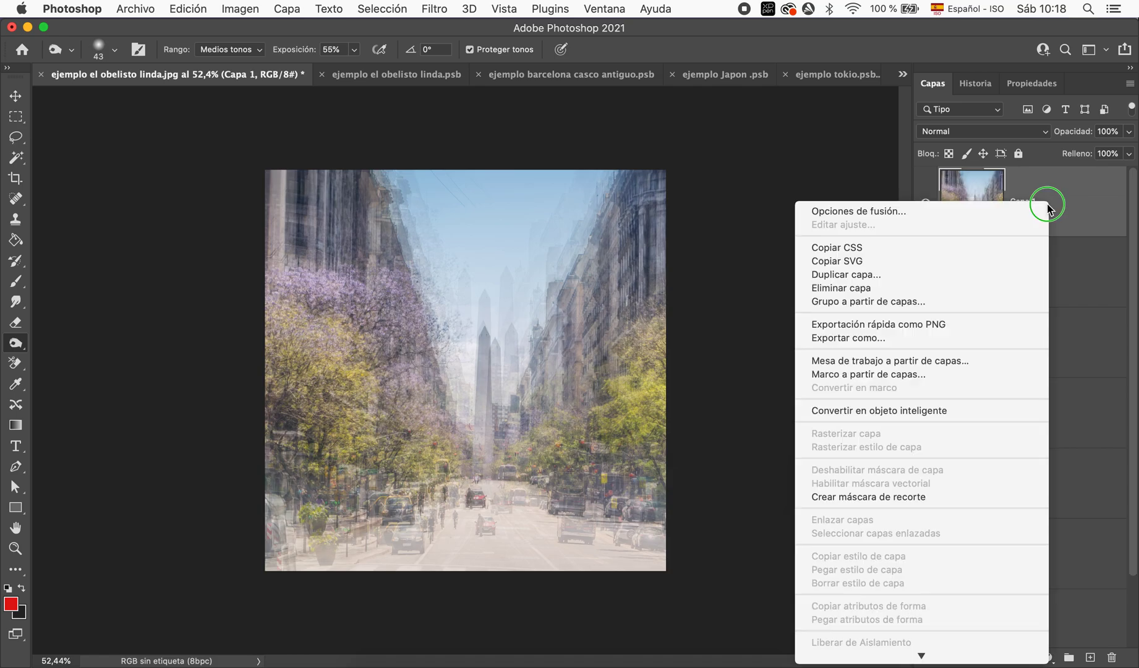
pyautogui.click(993, 410)
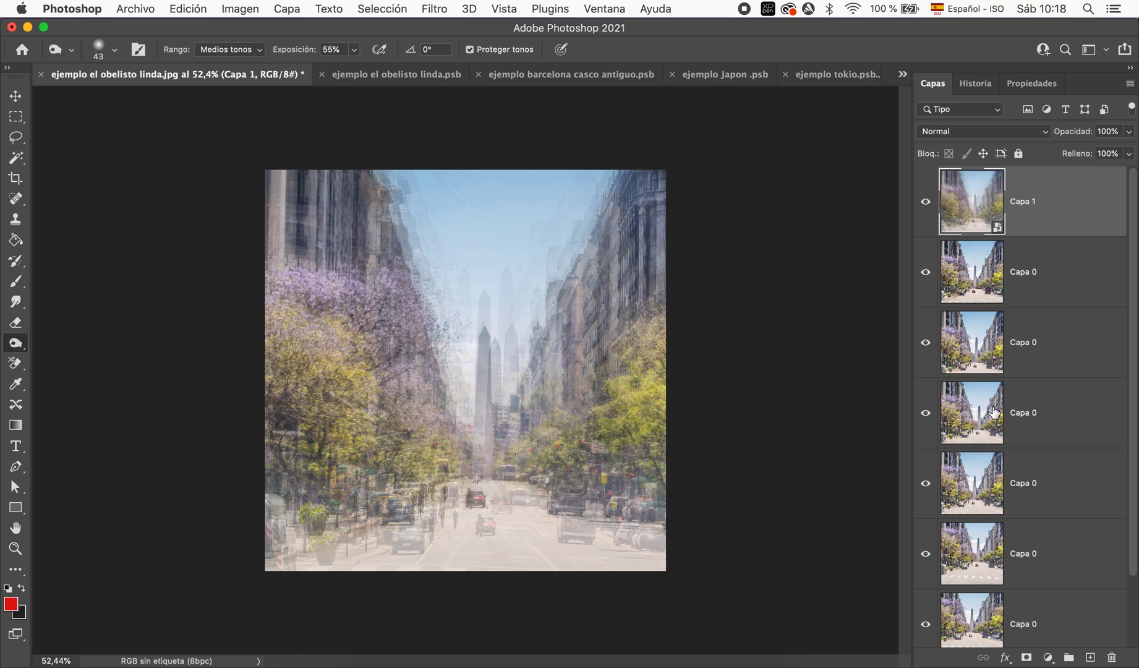
pyautogui.click(609, 9)
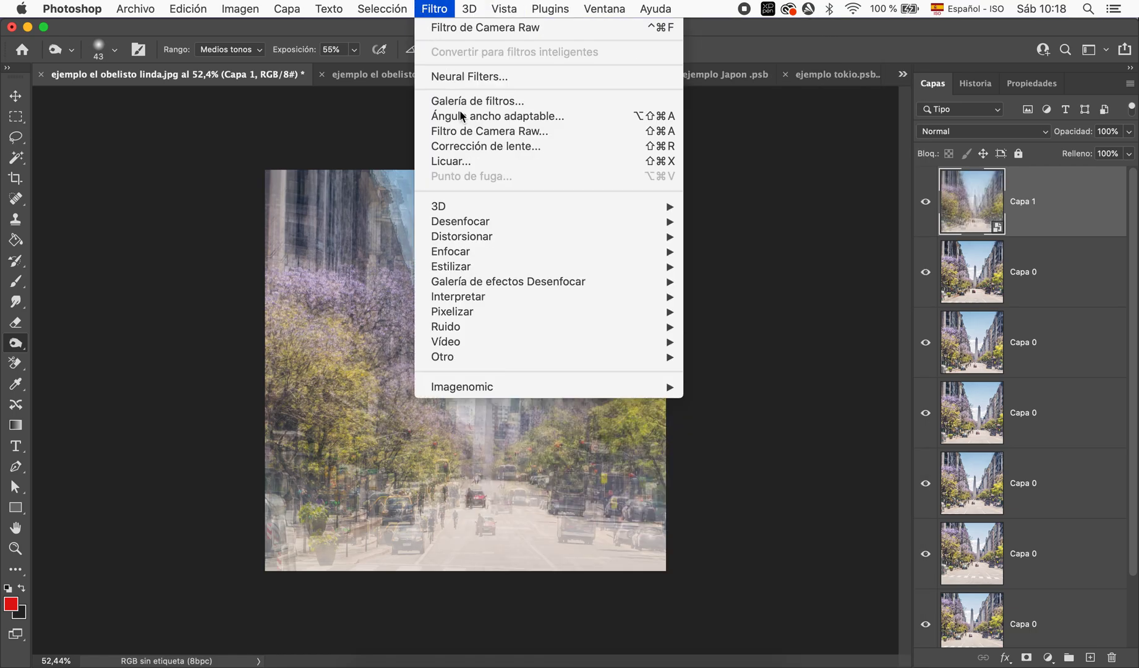
# - In Camera Raw, grade midtones yellow, shadows cyan and highlights warm yellow (H 57, S 61)
pyautogui.click(481, 134)
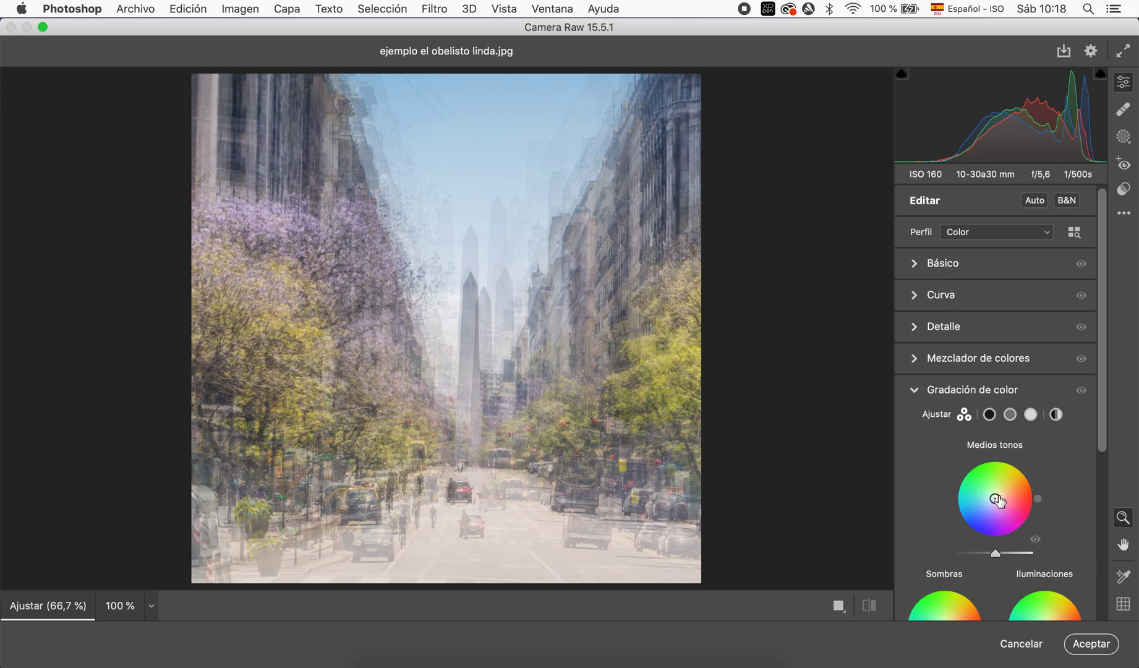
pyautogui.moveTo(997, 500); pyautogui.dragTo(998, 497)
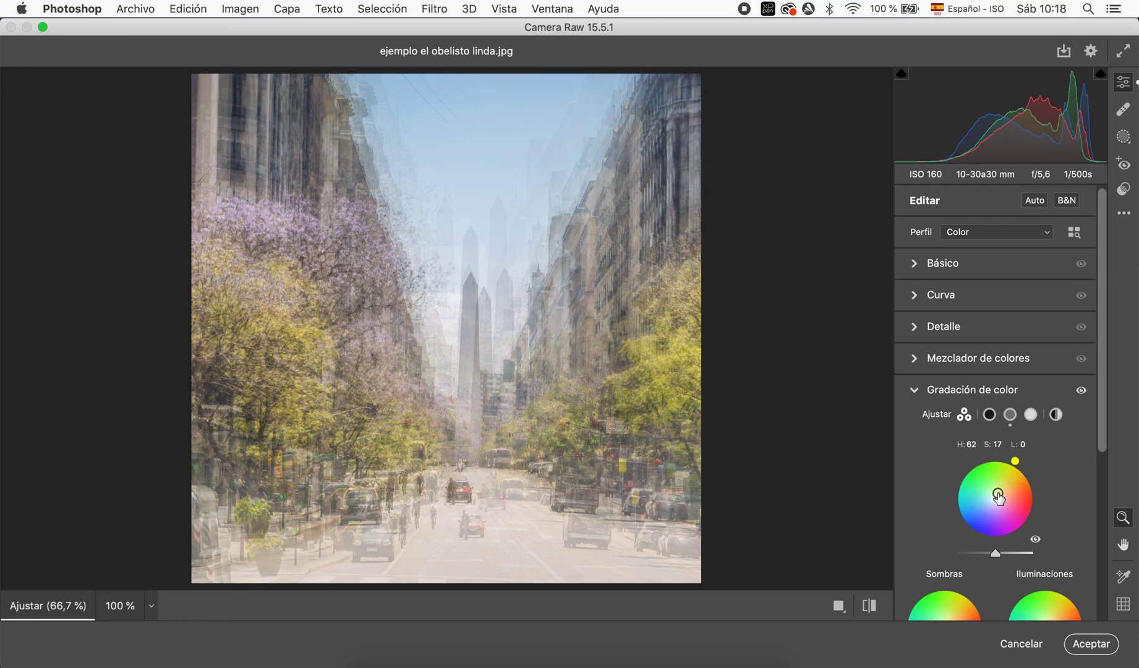
pyautogui.moveTo(1104, 448); pyautogui.dragTo(1102, 537)
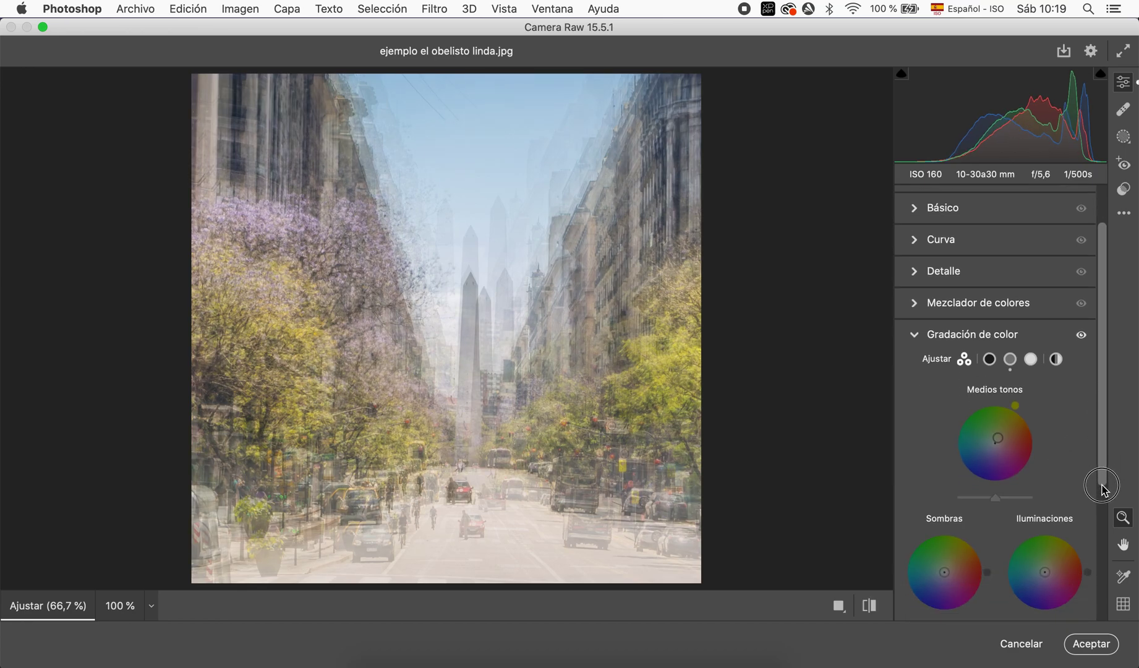
pyautogui.click(923, 484)
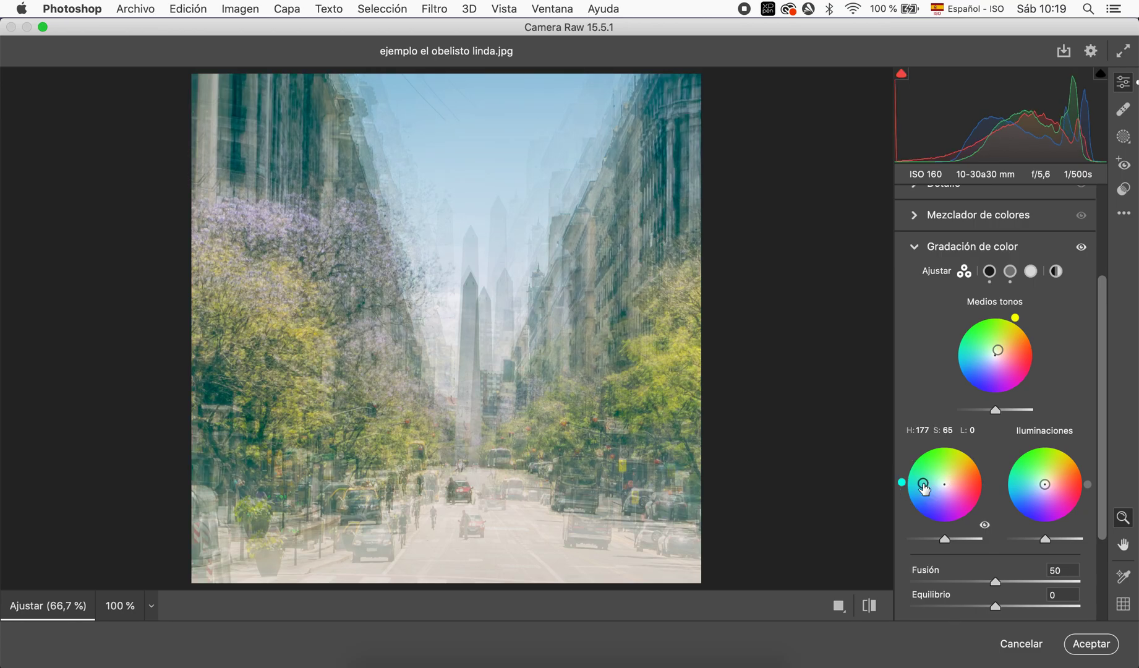
pyautogui.moveTo(924, 487); pyautogui.dragTo(929, 489)
pyautogui.moveTo(1049, 493); pyautogui.dragTo(1056, 467)
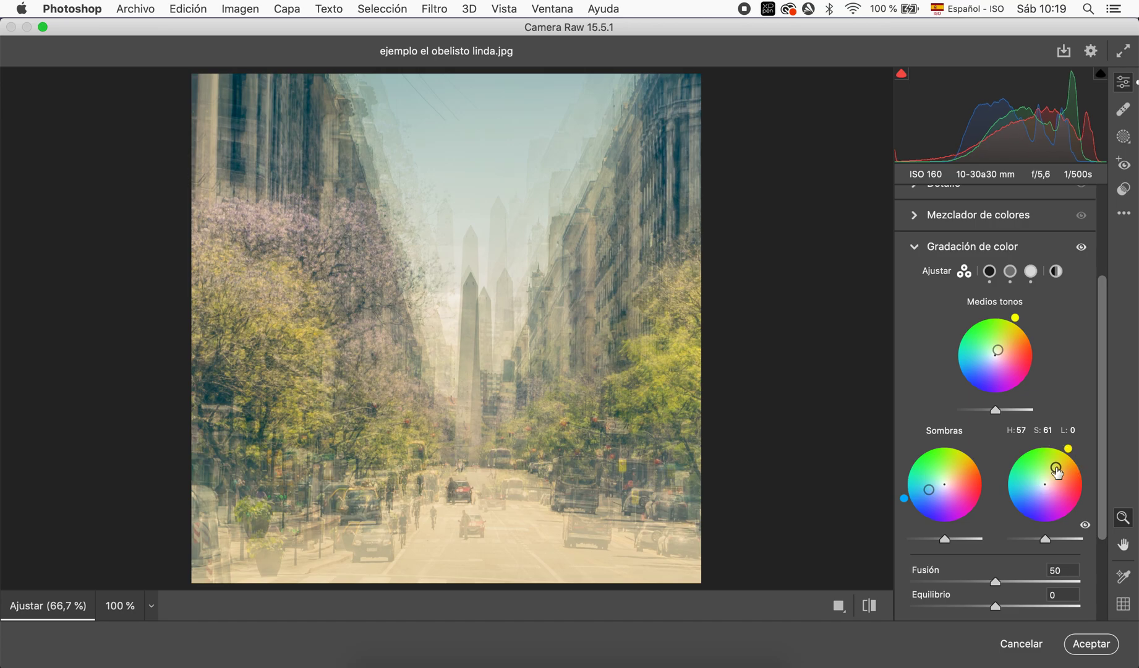
# - Set the Camera Raw Efectos grain (Granulado) to 35, zooming in to judge it
pyautogui.click(915, 248)
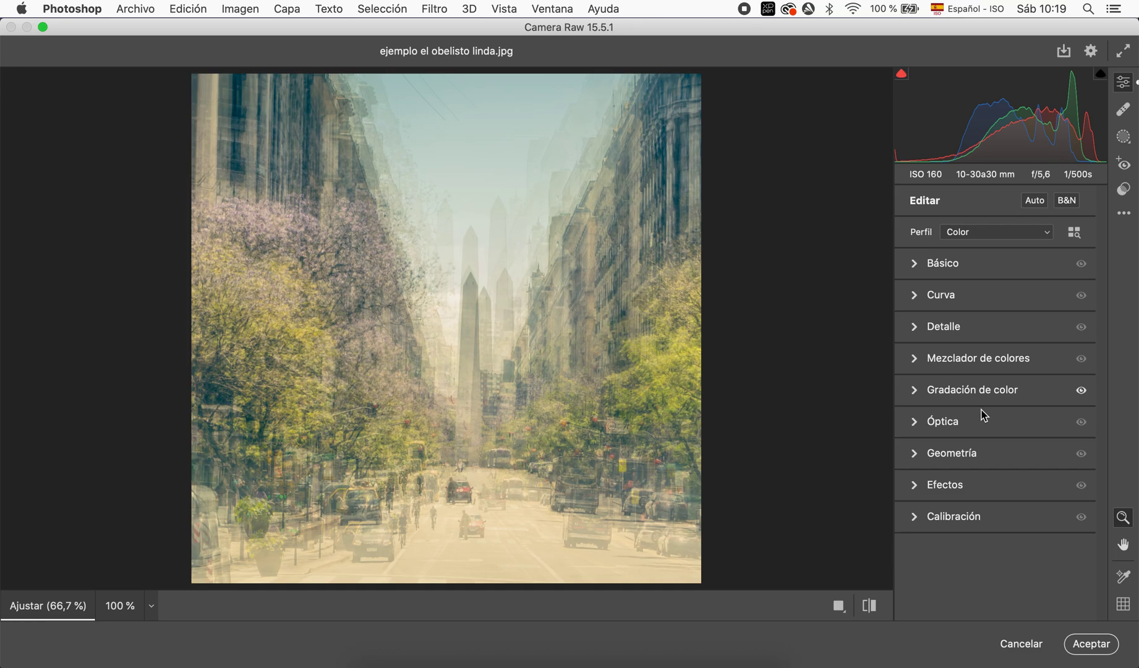
pyautogui.click(916, 488)
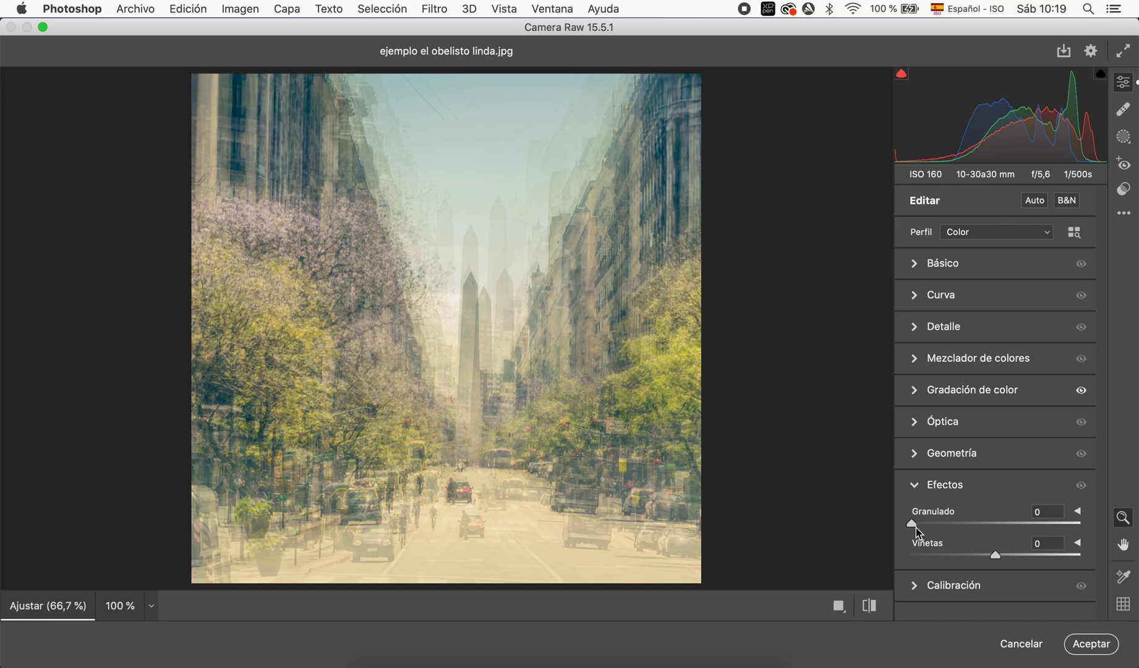
pyautogui.moveTo(915, 525); pyautogui.dragTo(990, 531)
pyautogui.click(501, 261)
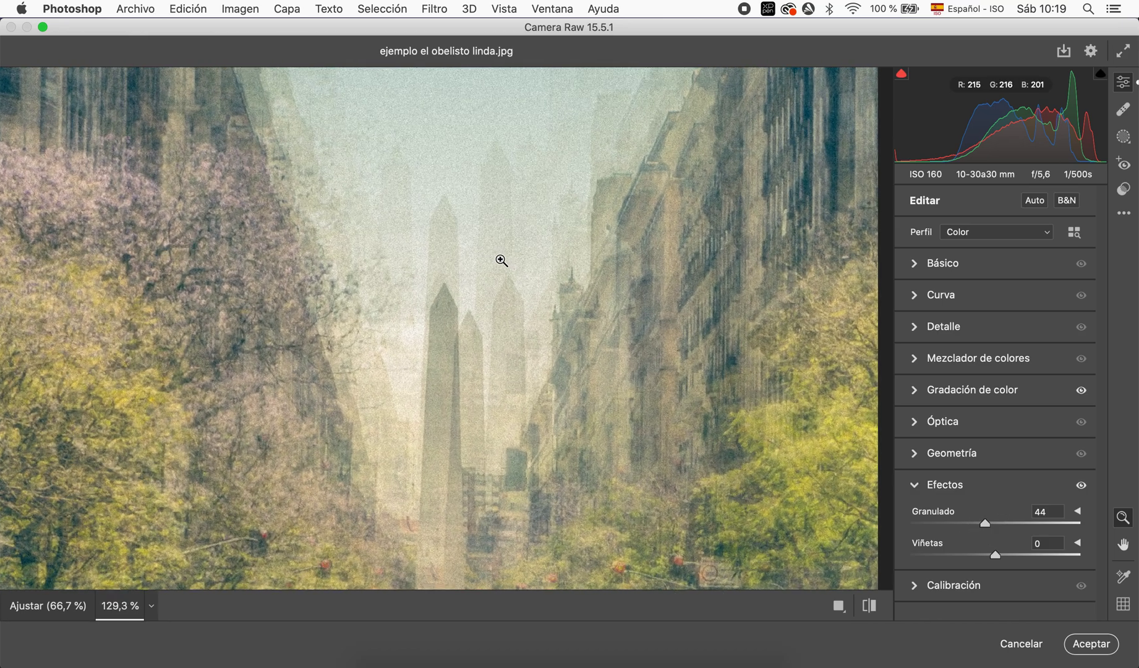
pyautogui.scroll(3, 502, 260)
pyautogui.scroll(3, 501, 260)
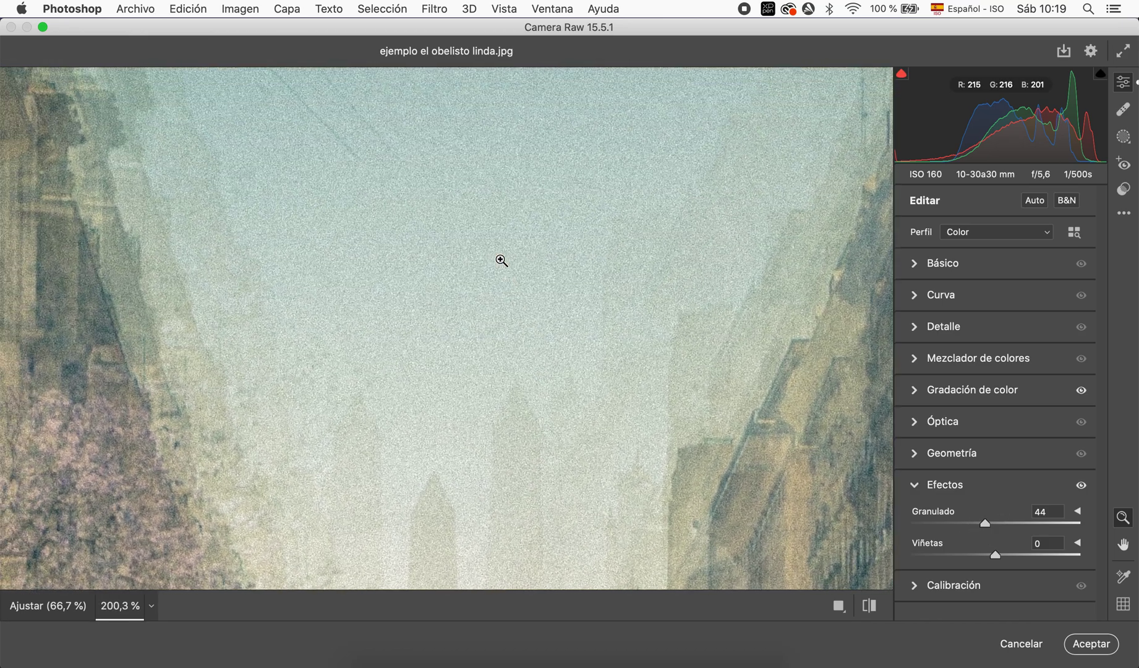
pyautogui.scroll(3, 501, 260)
pyautogui.scroll(2, 502, 260)
pyautogui.scroll(-3, 501, 260)
pyautogui.scroll(-3, 502, 261)
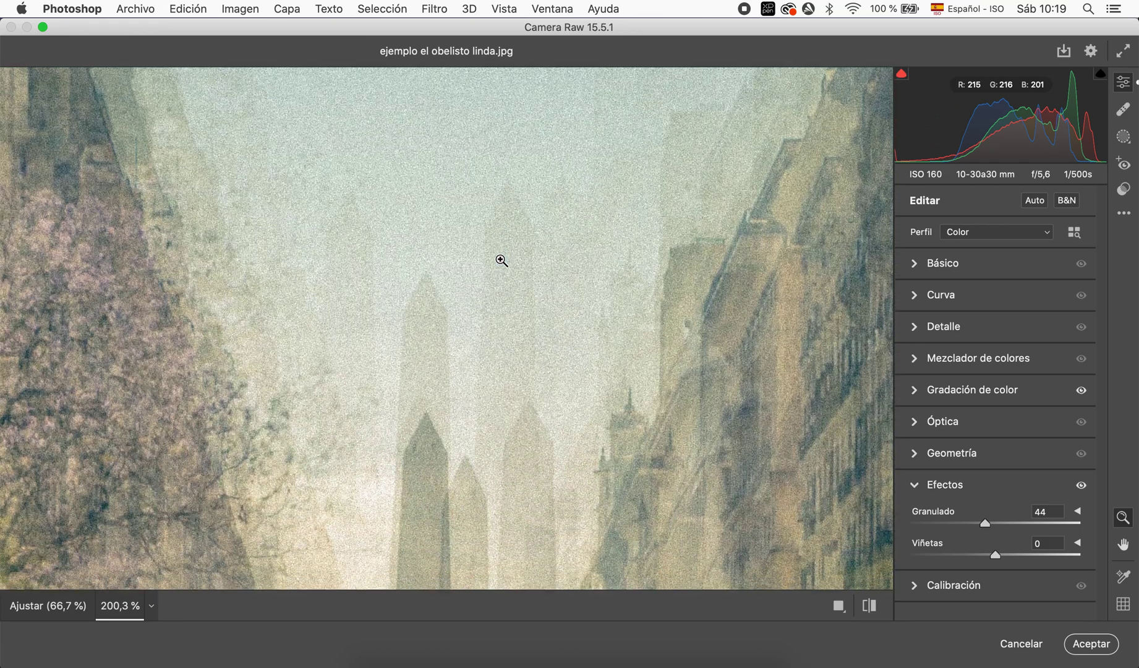
pyautogui.moveTo(985, 523); pyautogui.dragTo(971, 523)
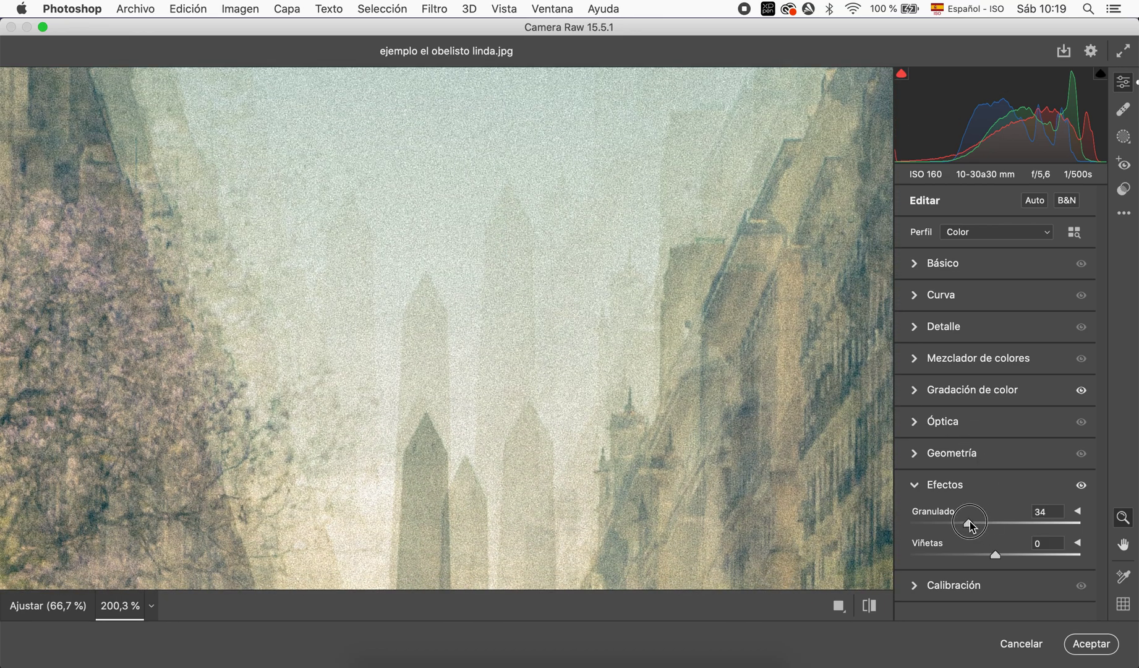
# - Compare the image with grain on and off, then apply the Camera Raw filter to Capa 1
pyautogui.keyDown('alt'); pyautogui.click(587, 231); pyautogui.keyUp('alt')
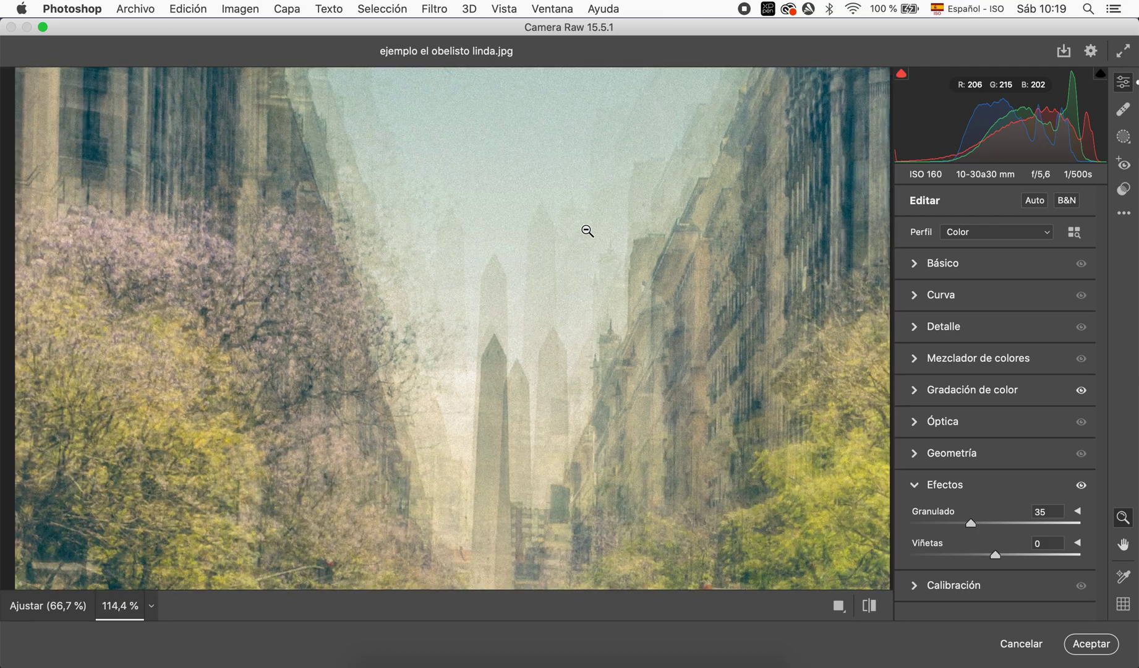
pyautogui.click(587, 231)
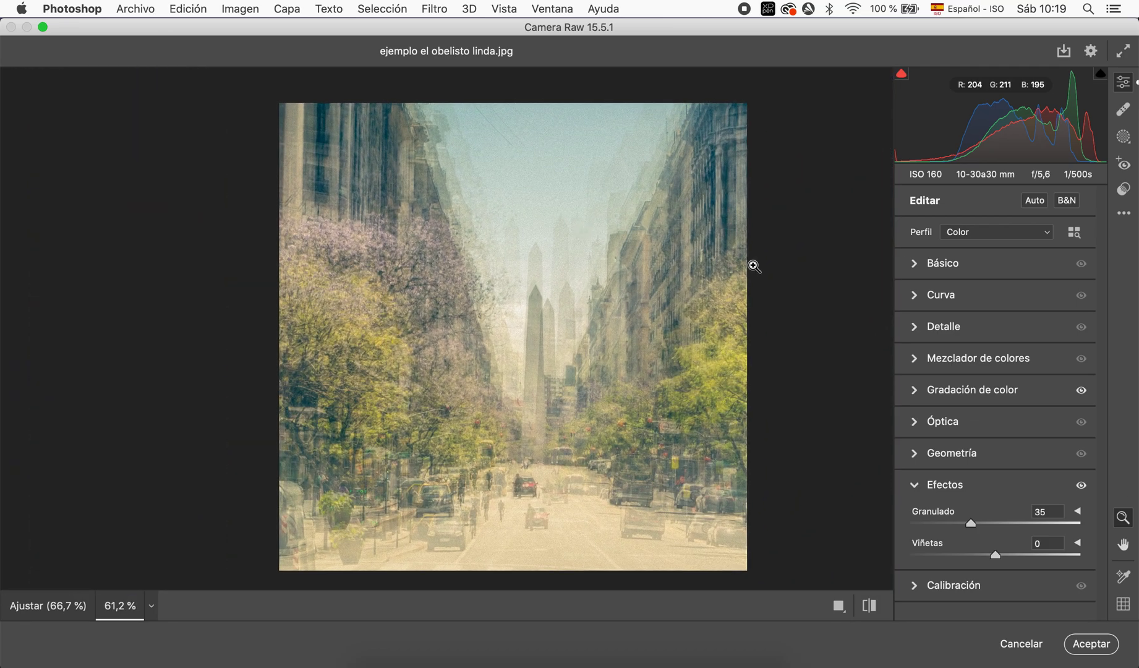
pyautogui.click(1084, 488)
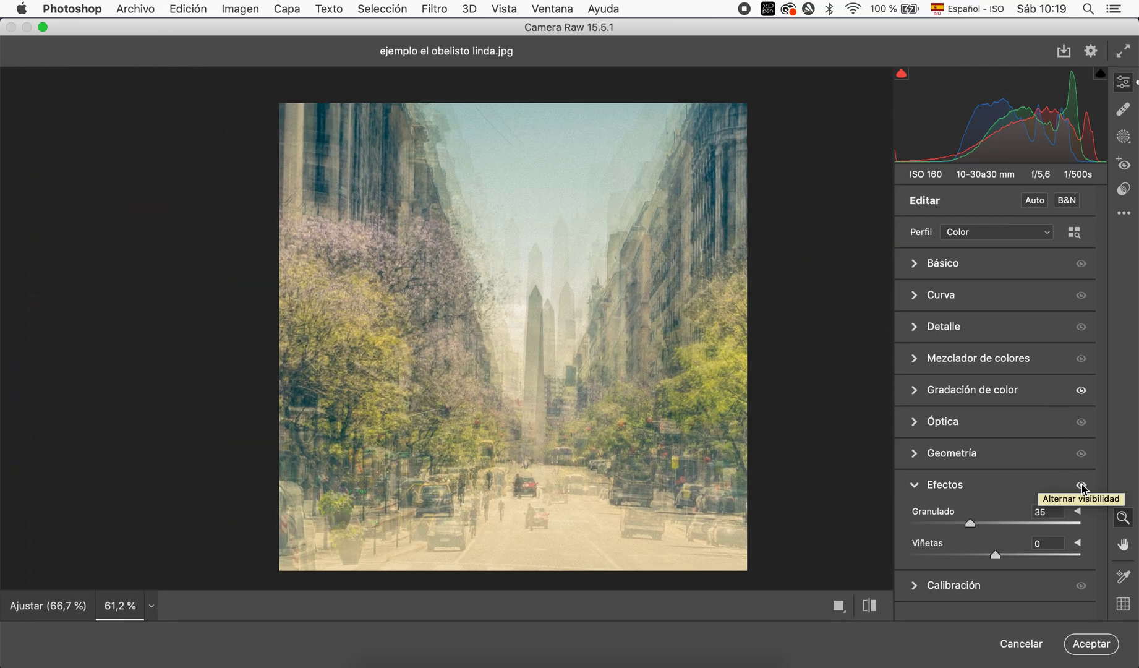
pyautogui.click(1084, 488)
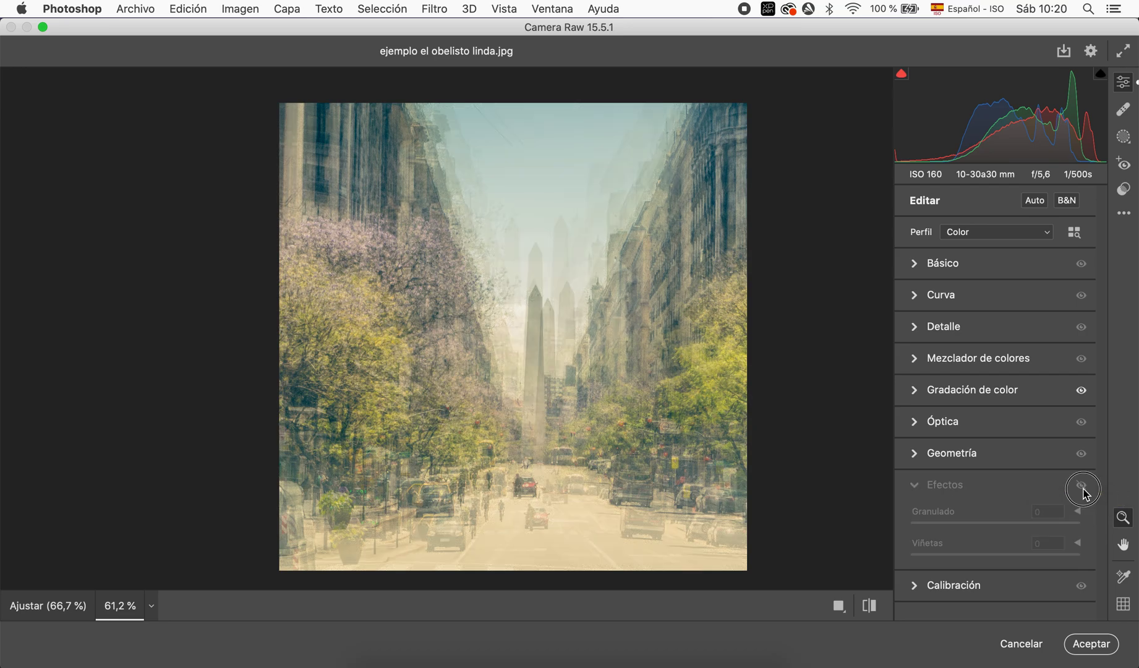
pyautogui.click(1084, 489)
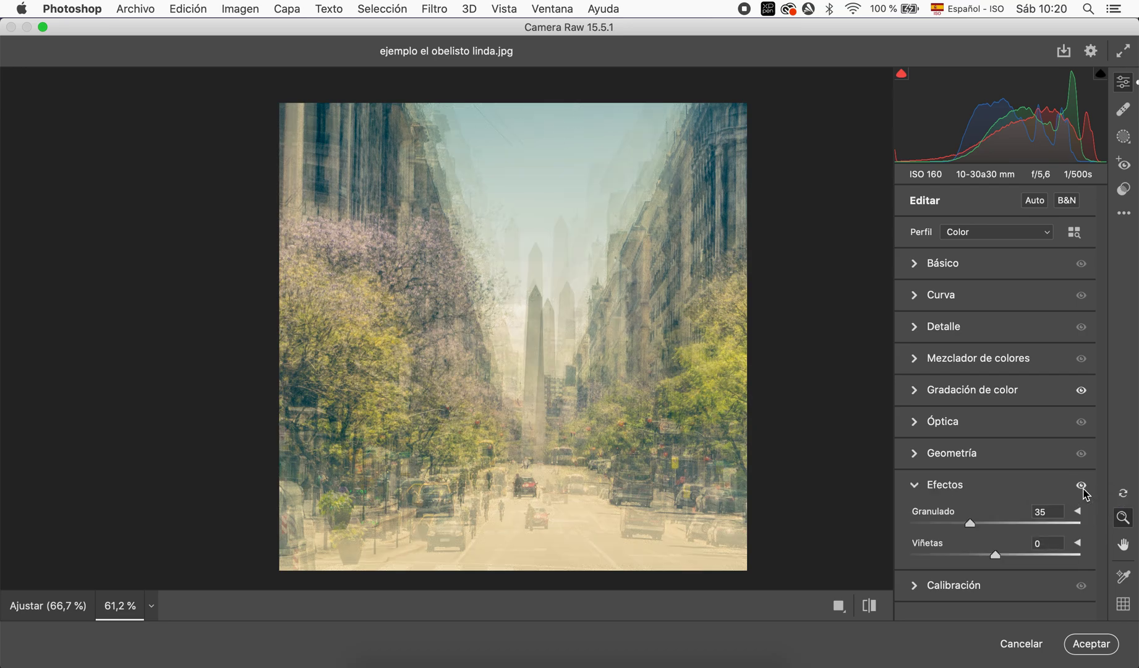
pyautogui.click(1099, 642)
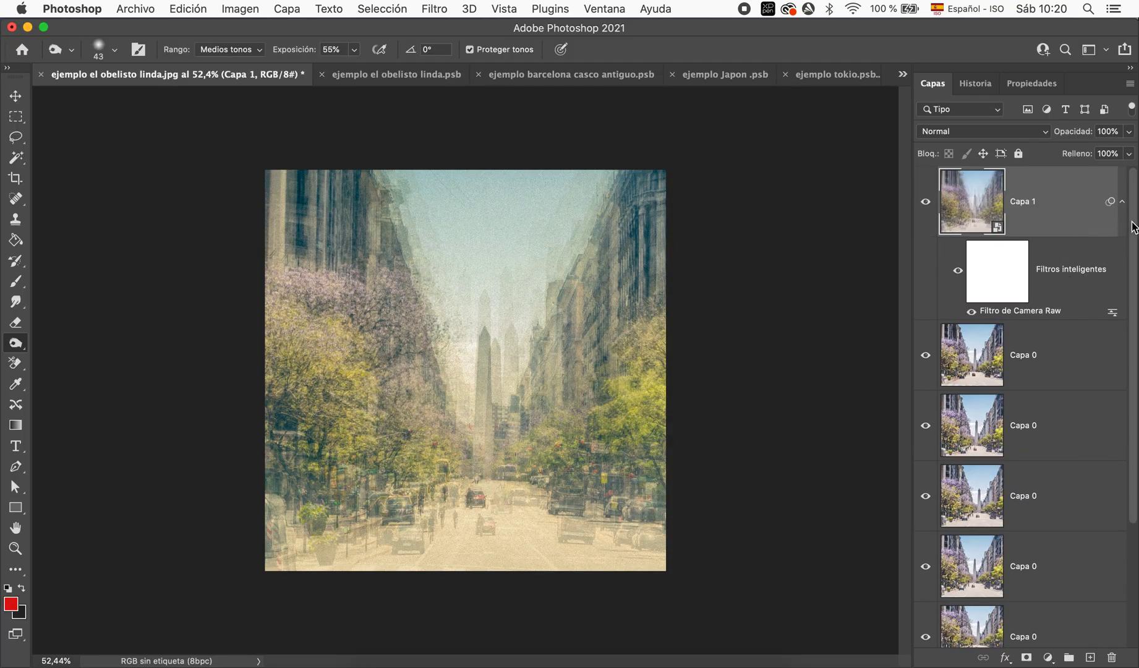
# - Collapse the Camera Raw smart filter listing under Capa 1
pyautogui.click(1121, 203)
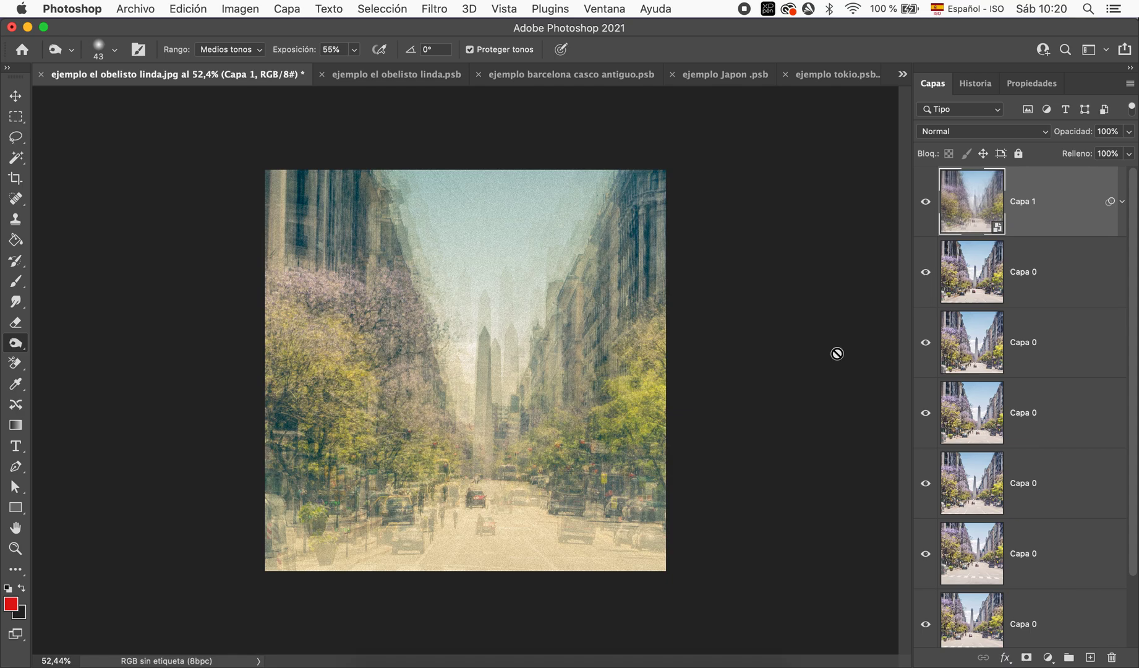
pyautogui.scroll(2, 837, 353)
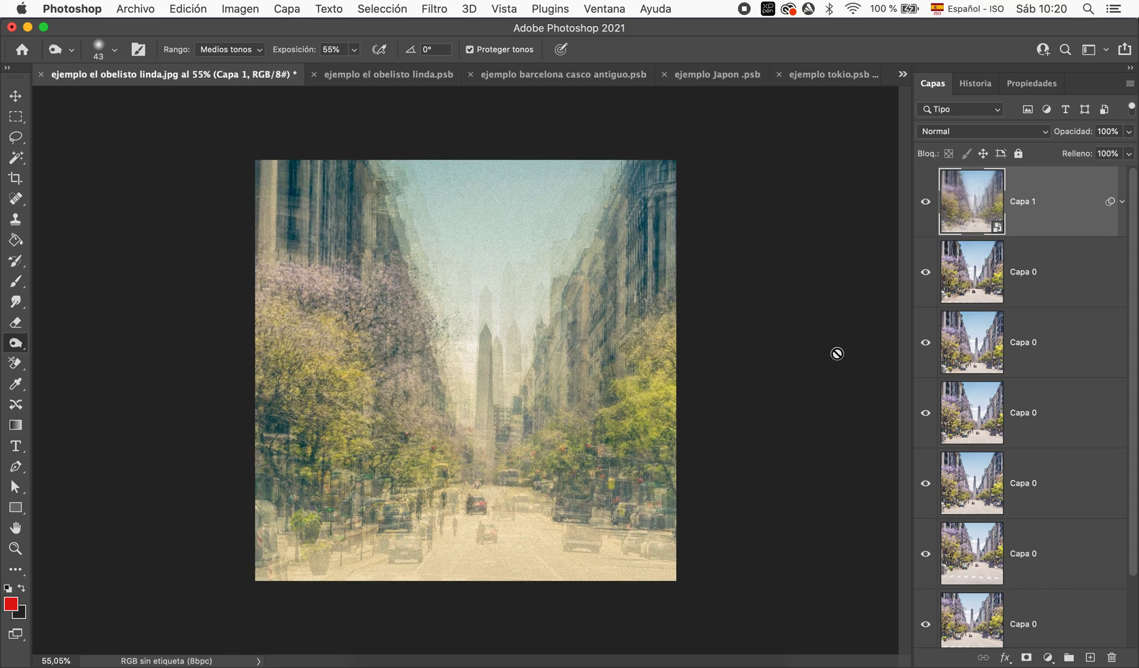
pyautogui.scroll(2, 837, 353)
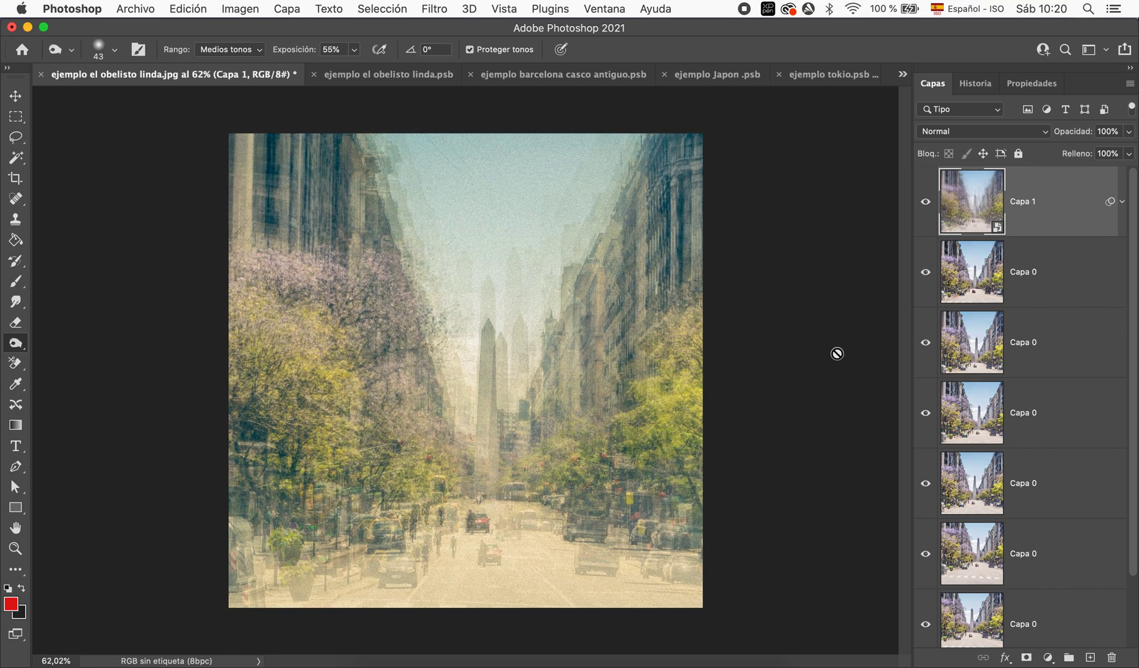
# - Switch from the obelisk collage to ejemplo barcelona casco antiguo.psb and zoom in on it
pyautogui.click(387, 74)
pyautogui.click(495, 75)
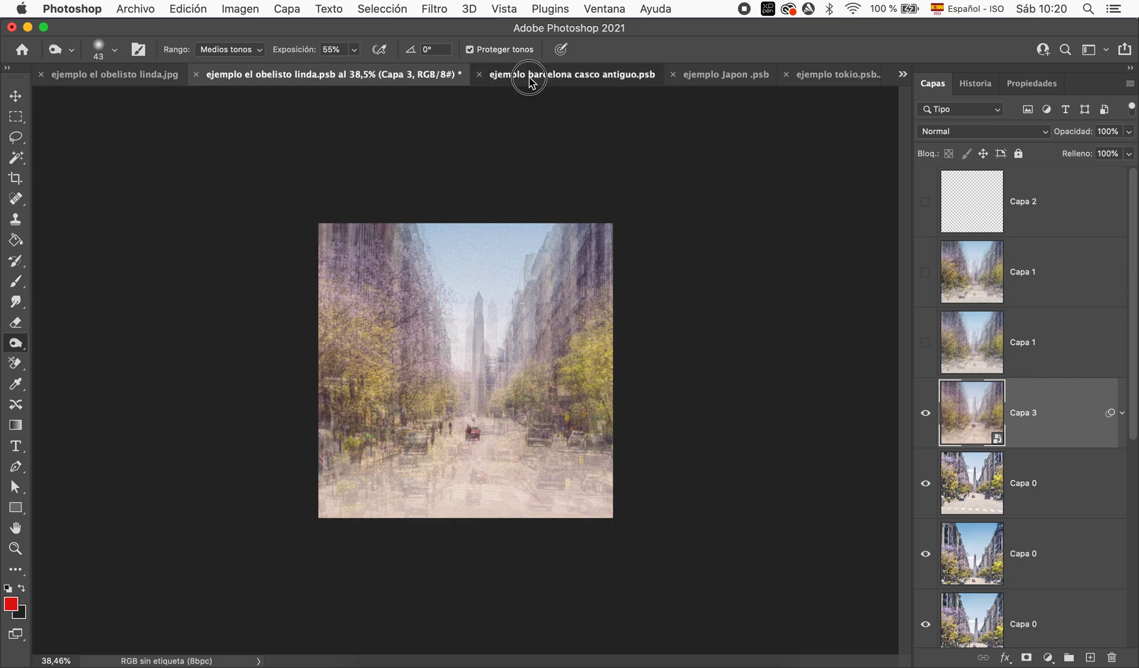
pyautogui.scroll(2, 614, 409)
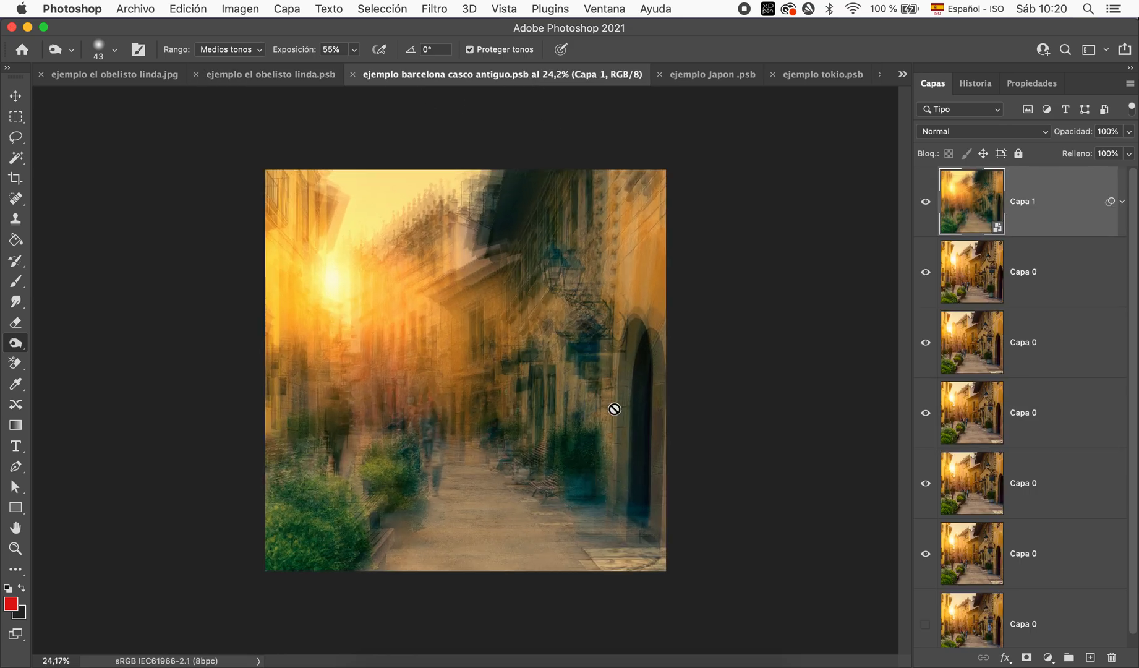
pyautogui.scroll(1, 614, 409)
pyautogui.scroll(1, 614, 409)
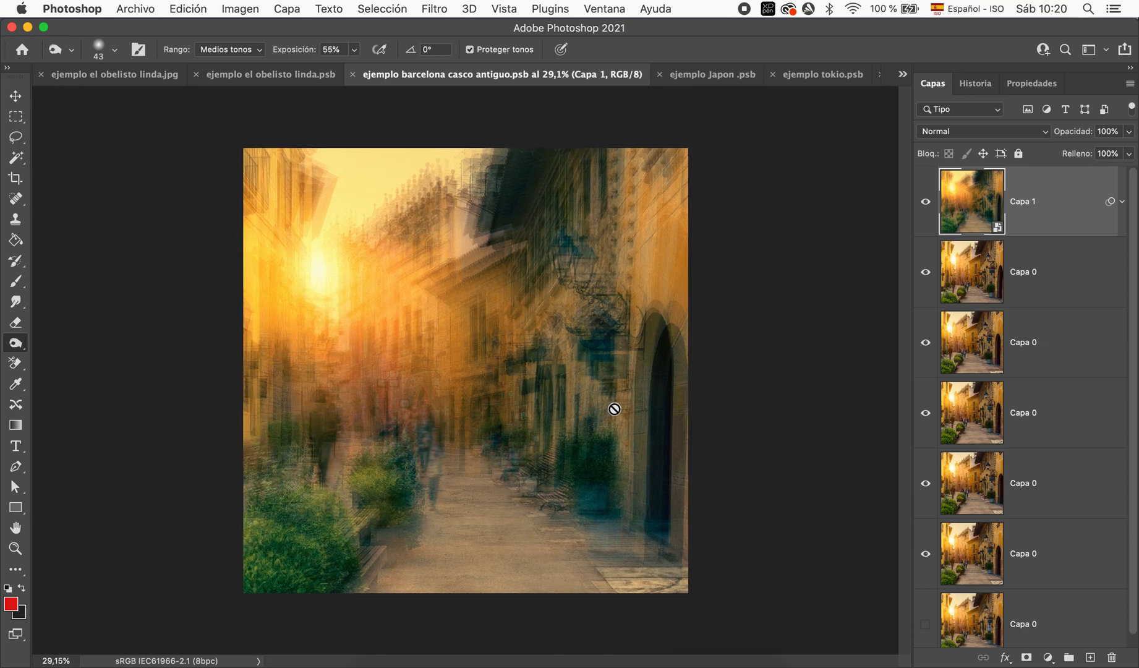
pyautogui.scroll(1, 614, 409)
pyautogui.scroll(1, 614, 408)
pyautogui.scroll(1, 614, 409)
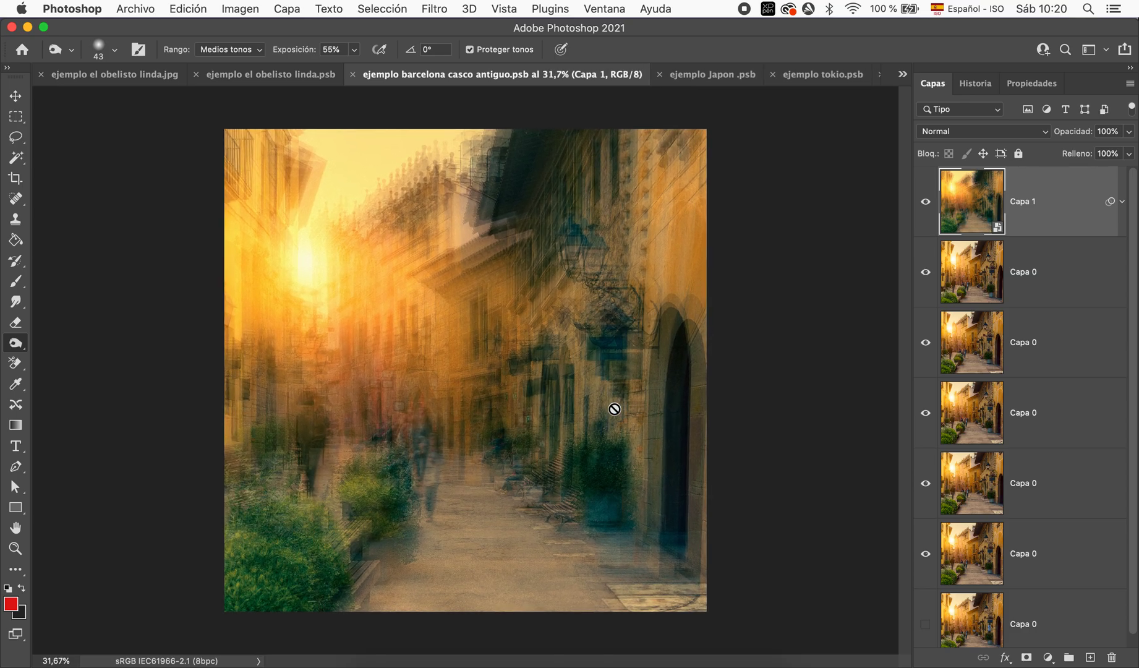
pyautogui.click(713, 75)
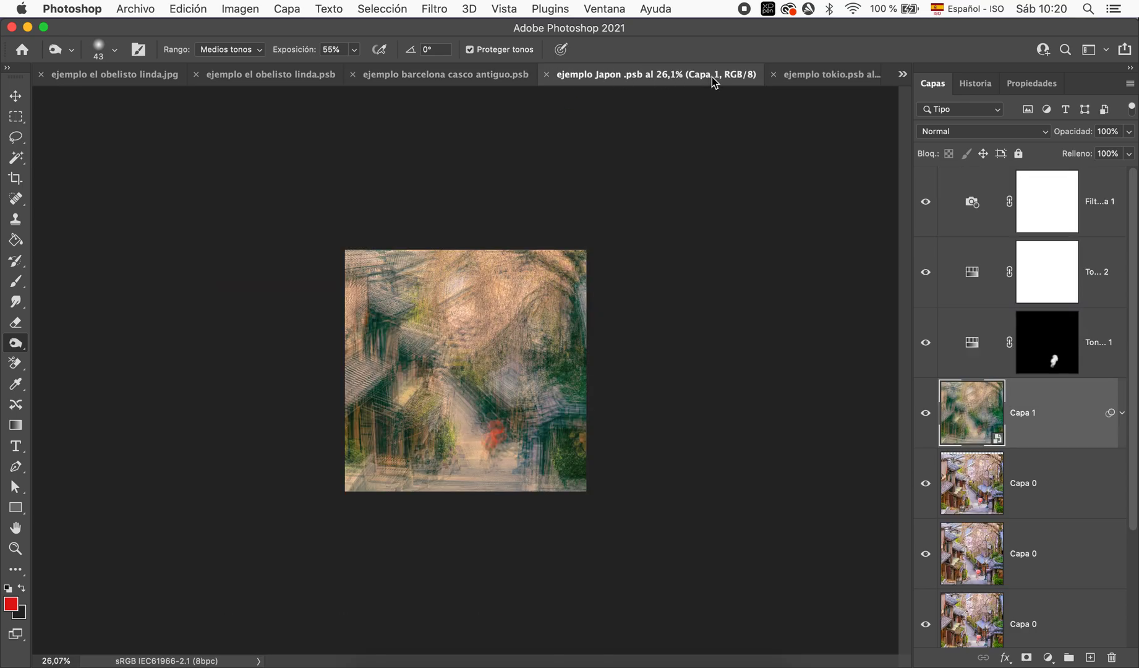
pyautogui.scroll(1, 613, 341)
pyautogui.scroll(2, 613, 341)
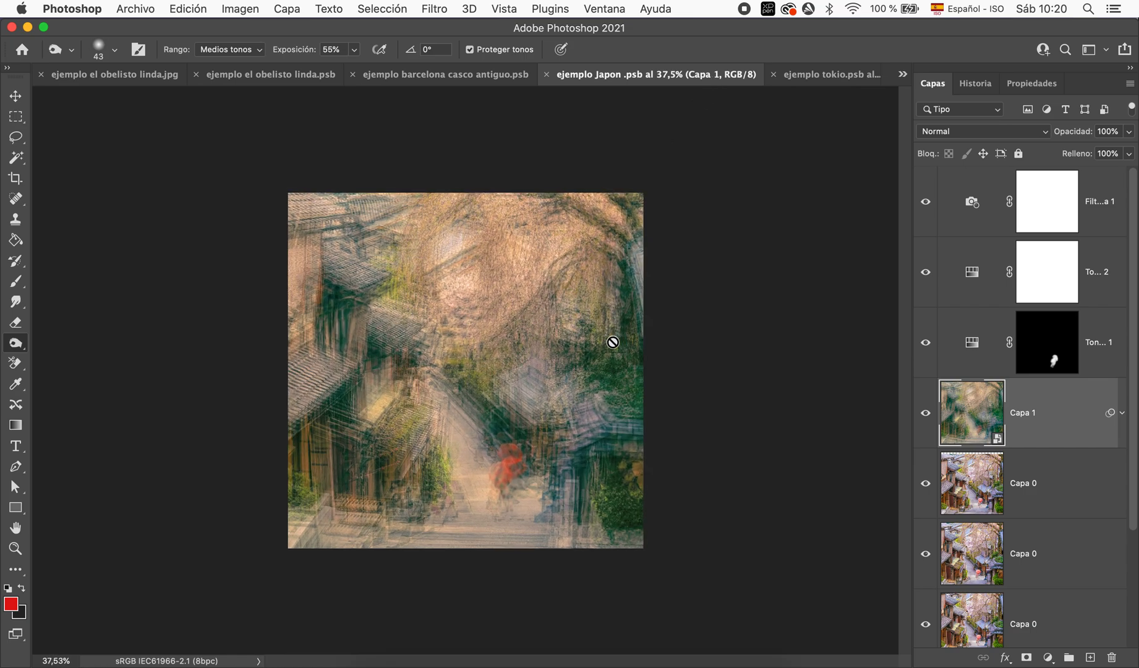
pyautogui.scroll(1, 612, 341)
pyautogui.scroll(1, 613, 342)
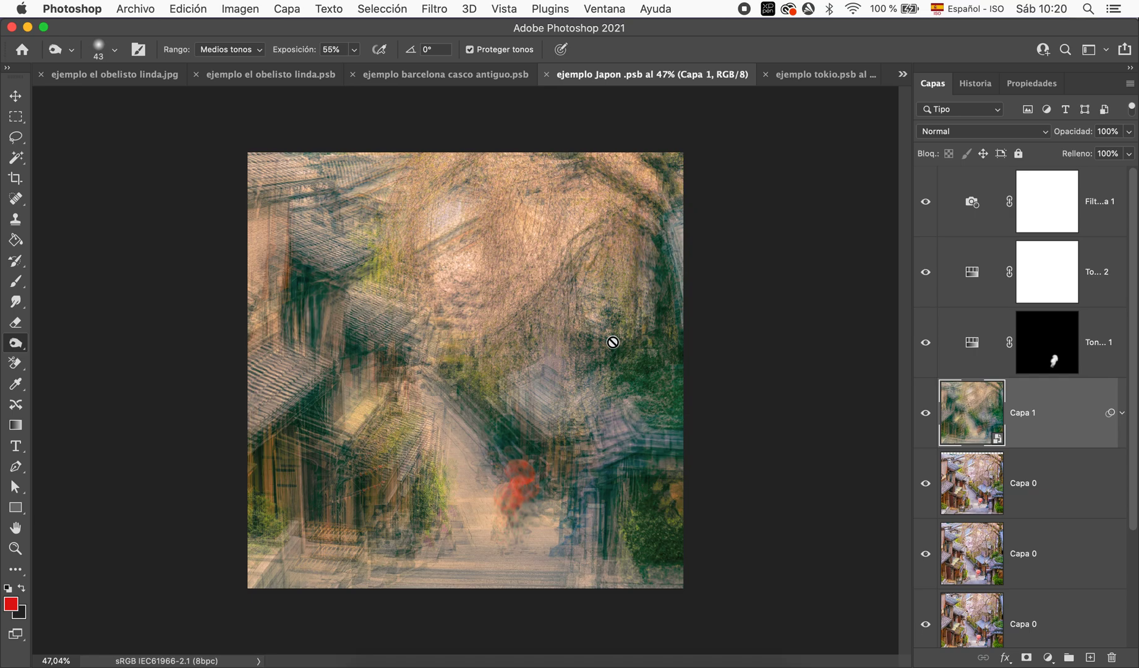
pyautogui.scroll(-3, 1034, 522)
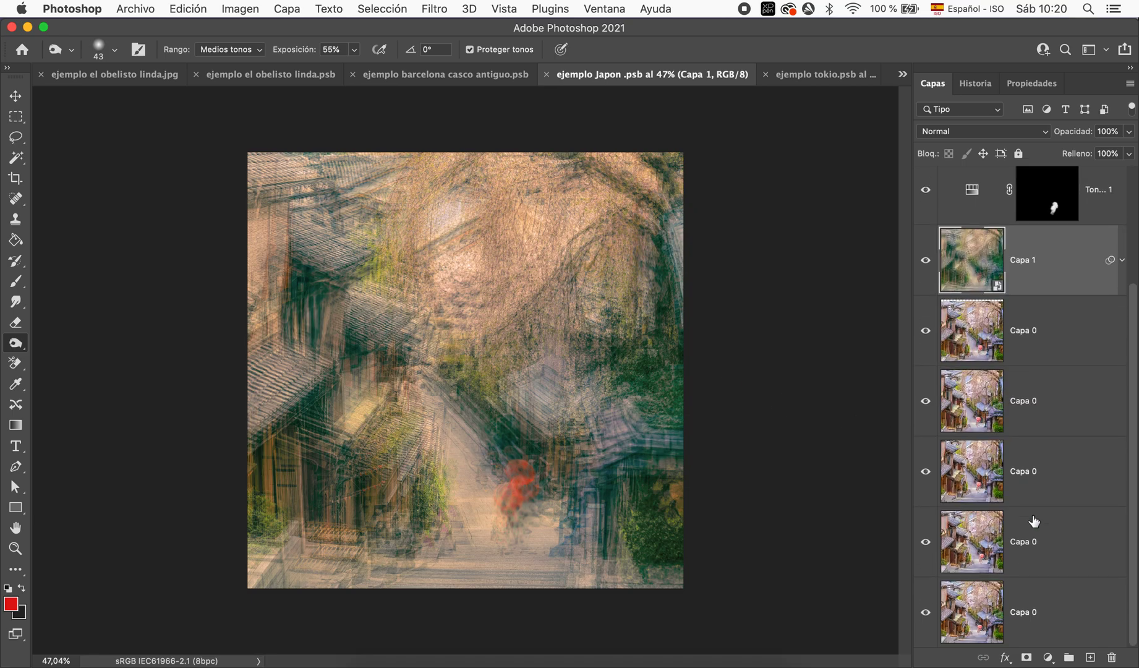
pyautogui.keyDown('alt'); pyautogui.click(926, 615); pyautogui.keyUp('alt')
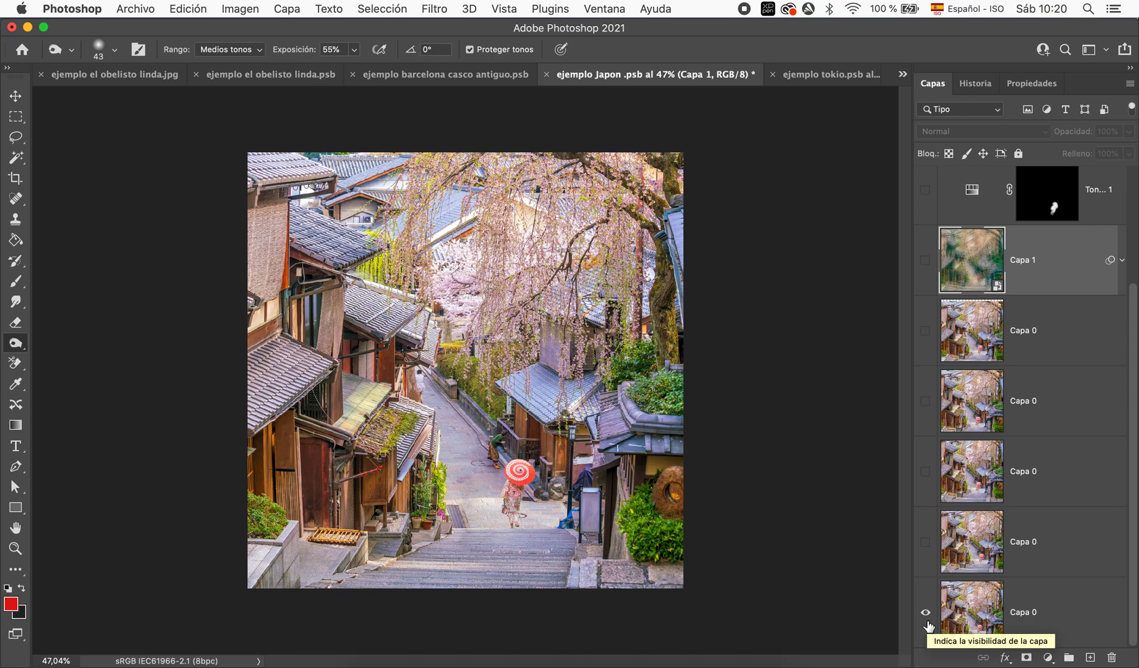
pyautogui.keyDown('alt'); pyautogui.click(926, 614); pyautogui.keyUp('alt')
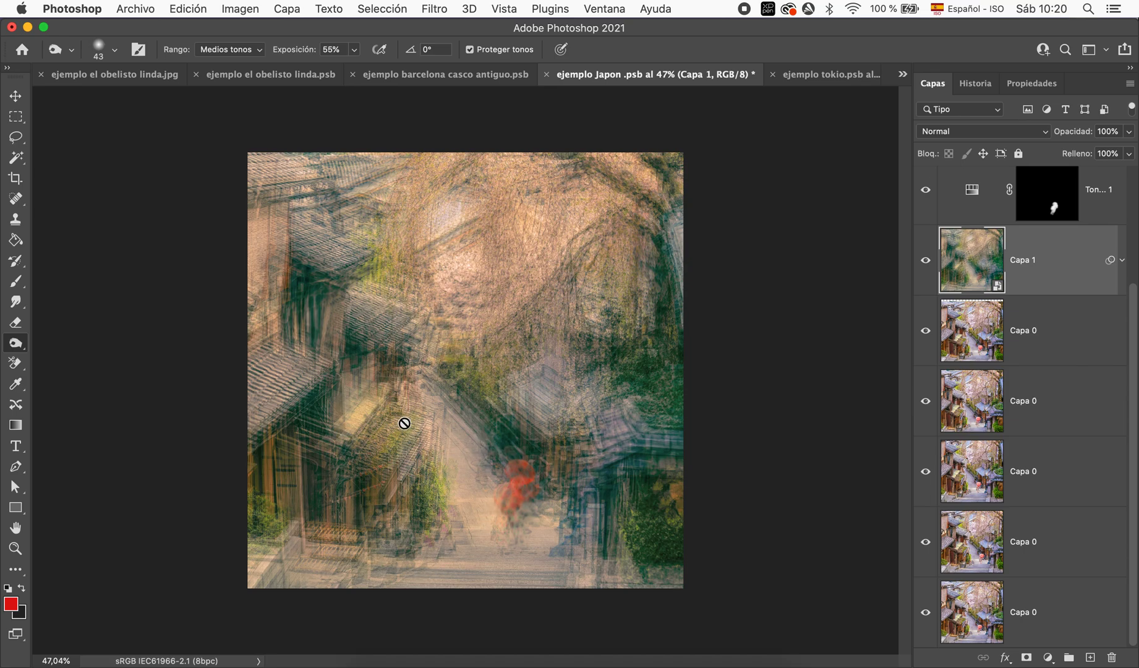
pyautogui.click(453, 74)
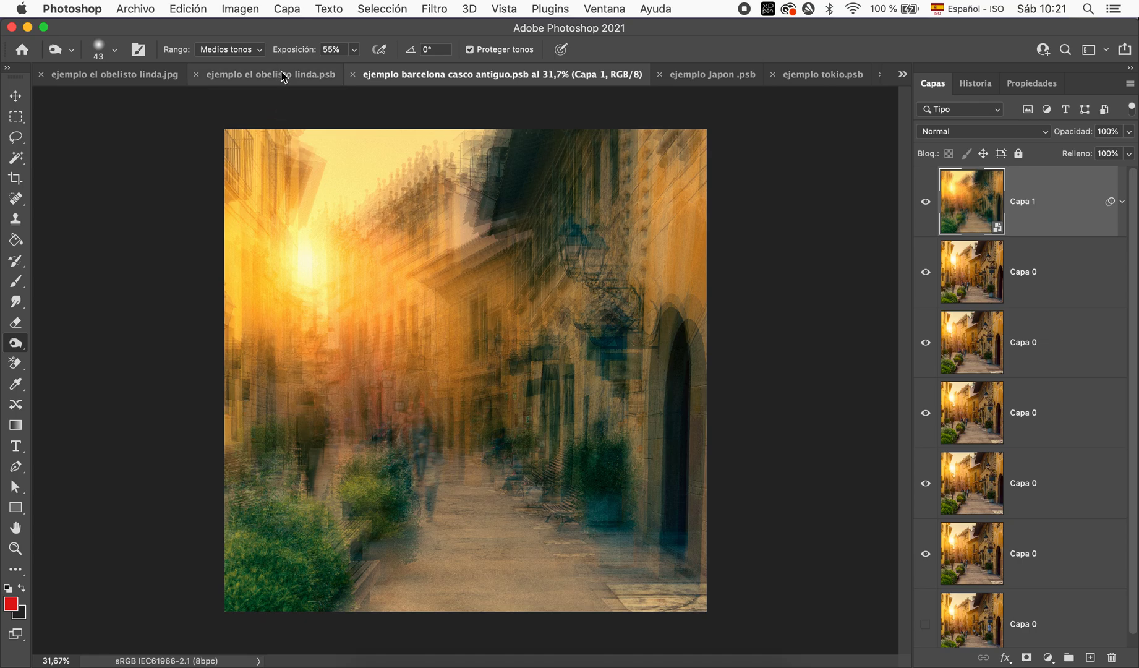
# - Open ejemplo tokio.psb and solo Capa 0 to compare against the original photo, then restore all layers
pyautogui.click(283, 77)
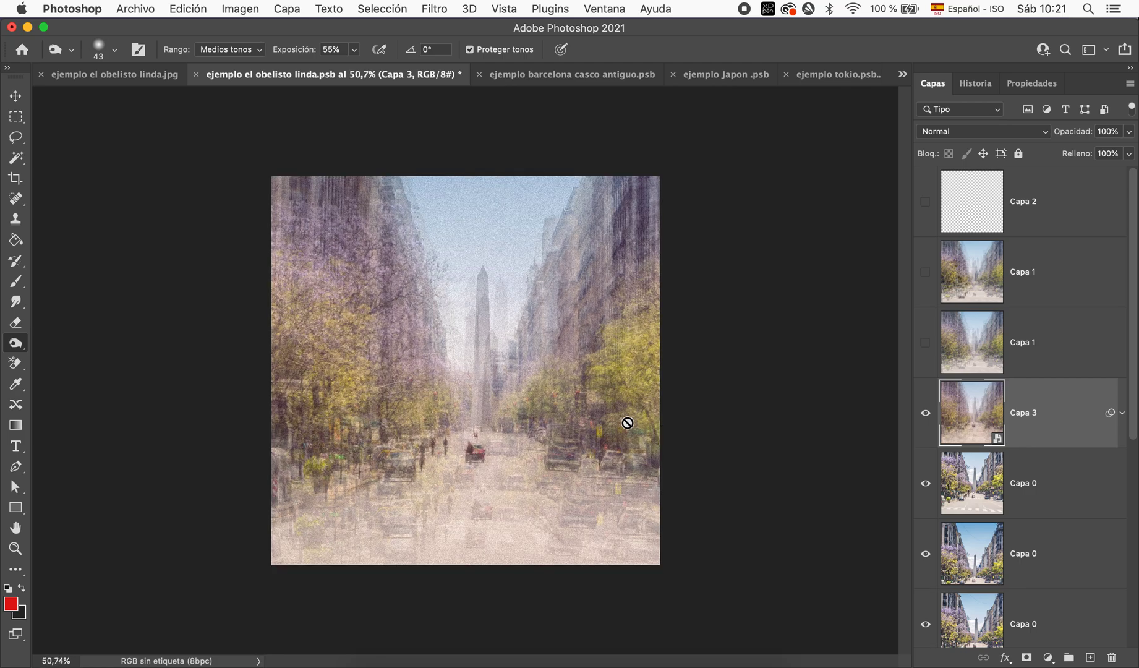
pyautogui.scroll(3, 624, 421)
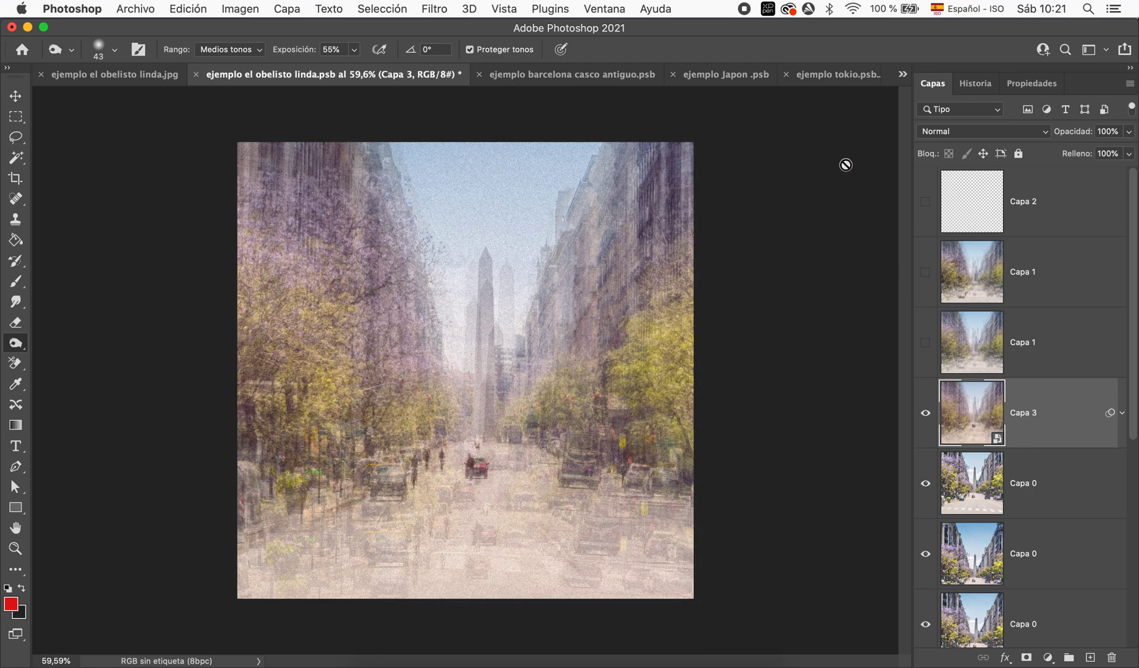
pyautogui.click(820, 75)
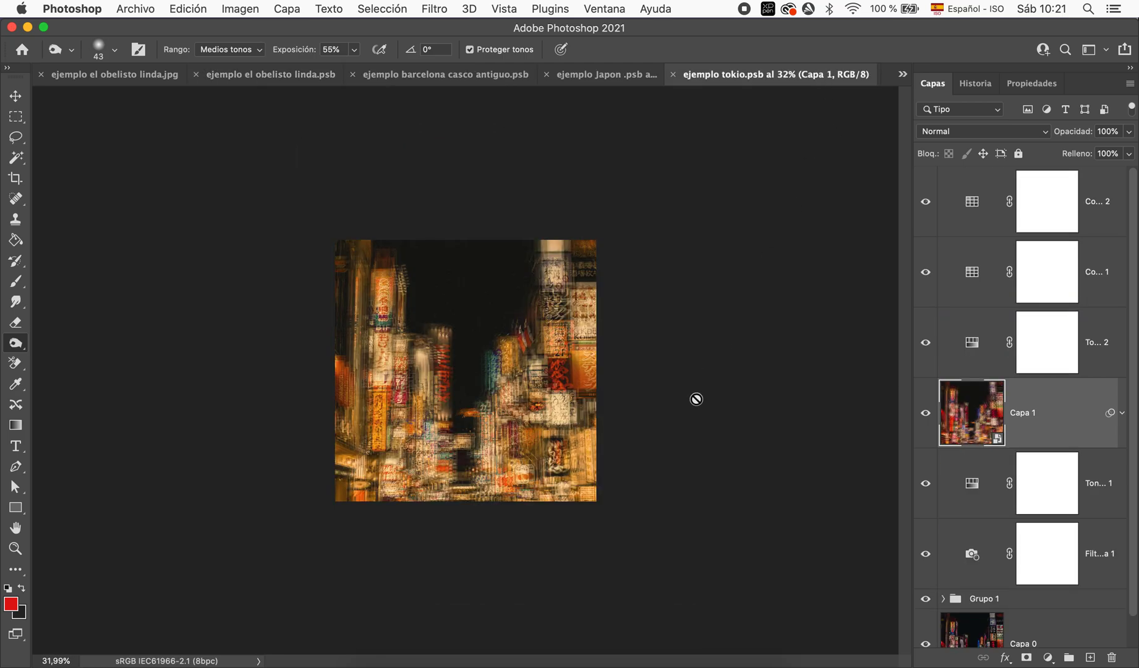
pyautogui.scroll(5, 696, 399)
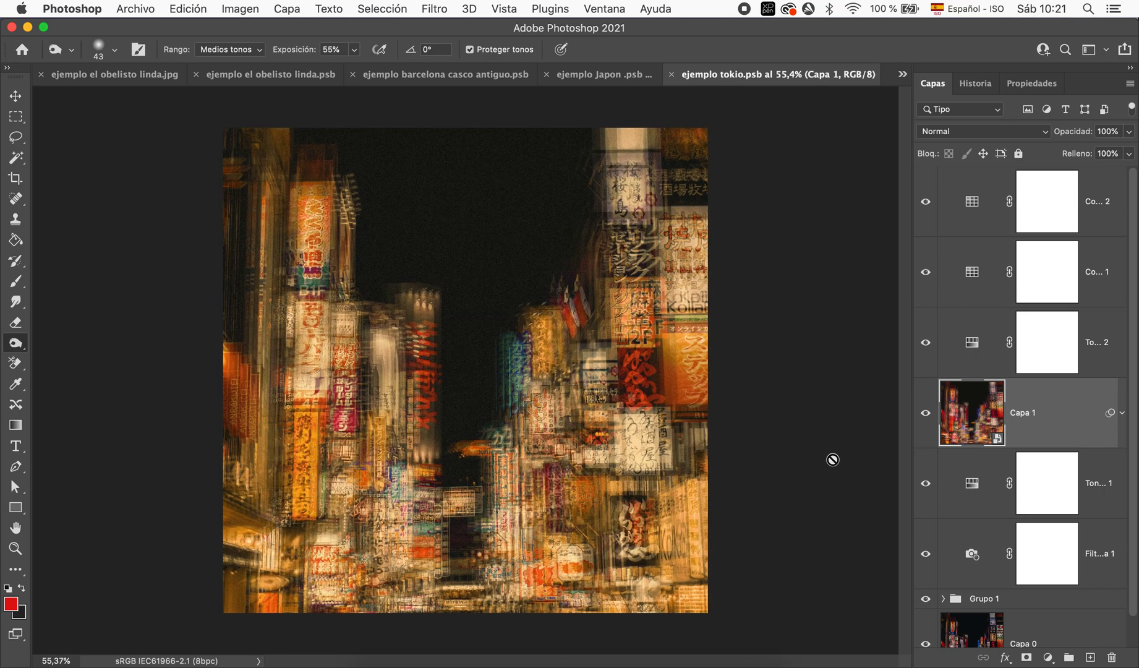
pyautogui.scroll(1, 832, 459)
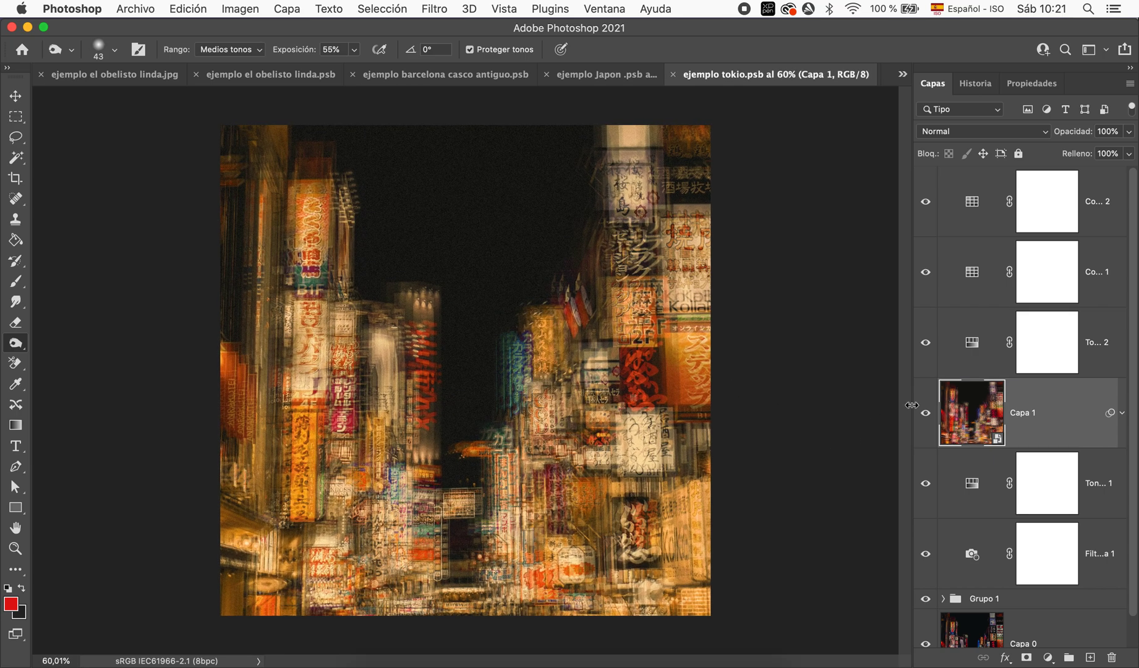
pyautogui.scroll(-1, 1020, 523)
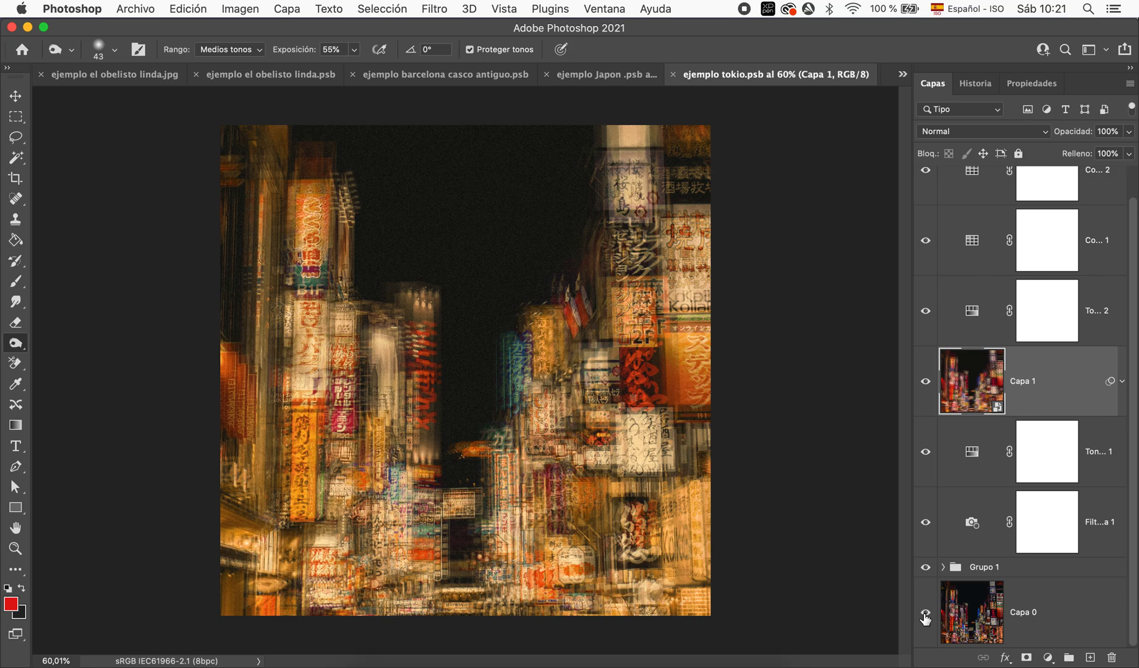
pyautogui.keyDown('alt'); pyautogui.click(925, 613); pyautogui.keyUp('alt')
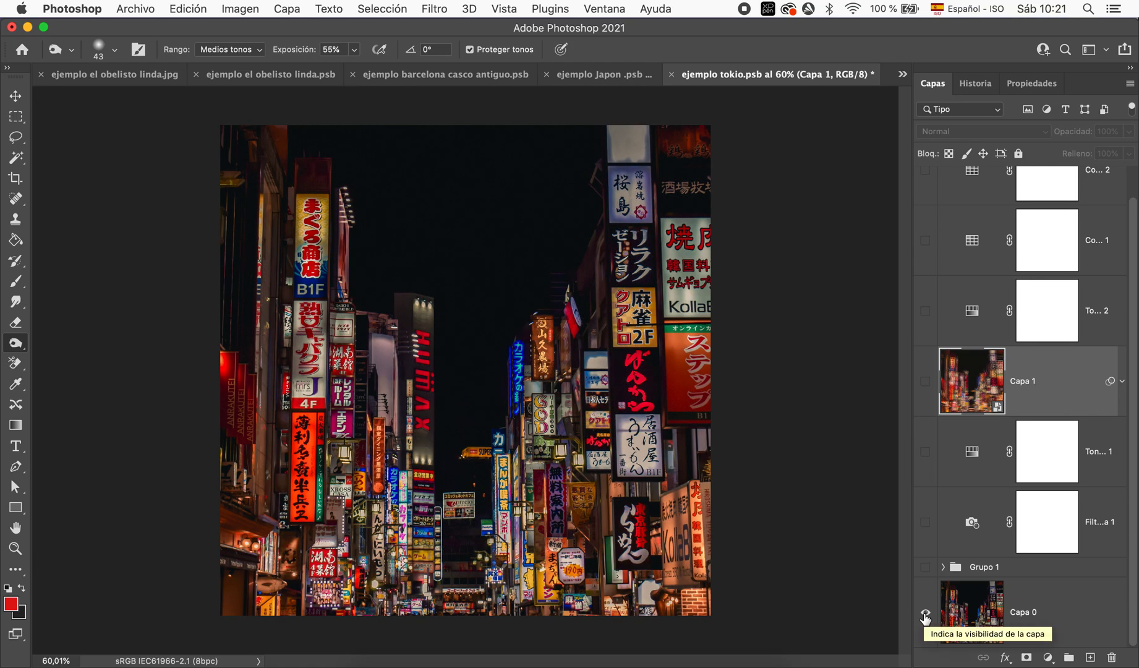
pyautogui.keyDown('alt'); pyautogui.click(926, 614); pyautogui.keyUp('alt')
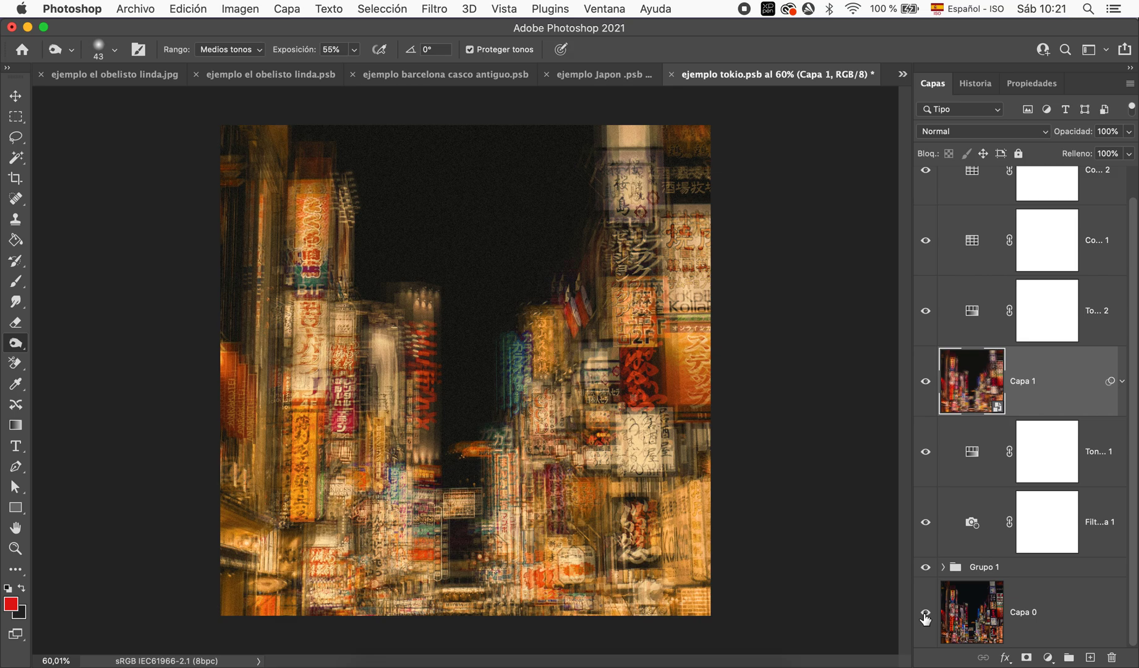
# - Cycle through the Japan, Barcelona and obelisk documents to reach ejemplo new york.psb
pyautogui.click(604, 80)
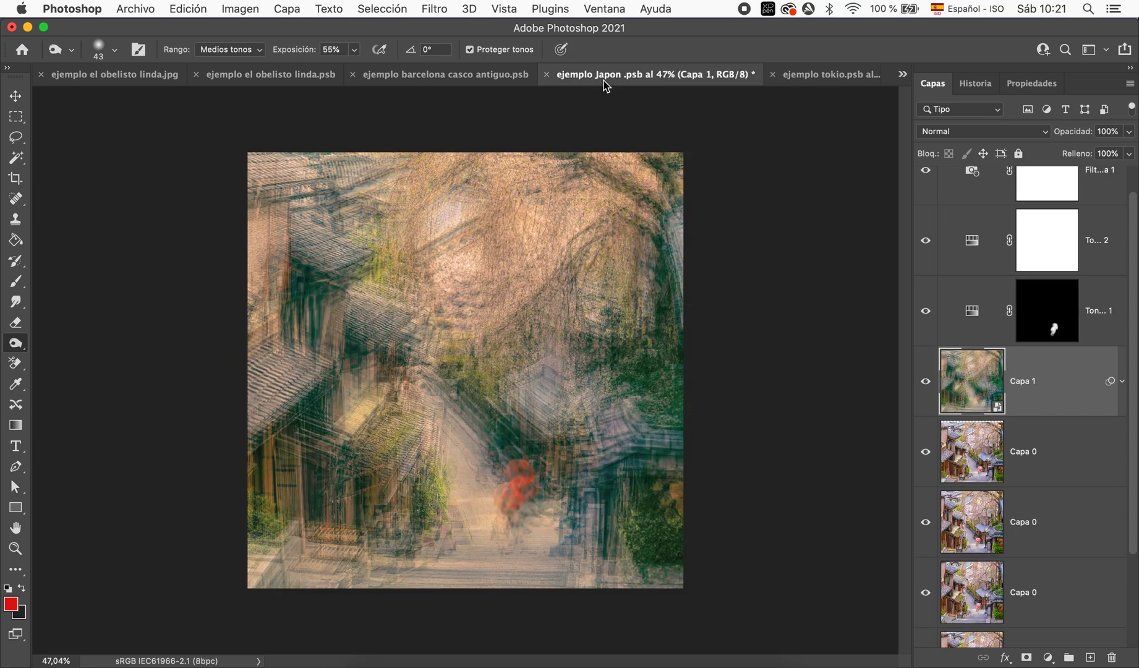
pyautogui.click(470, 85)
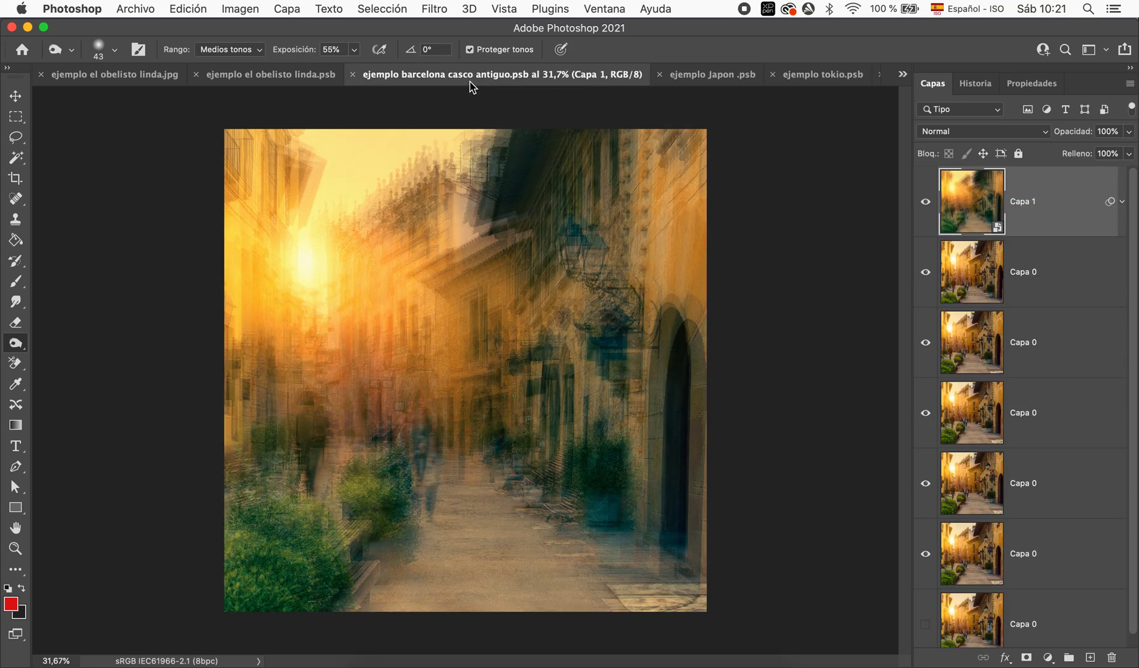
pyautogui.click(903, 75)
pyautogui.click(913, 77)
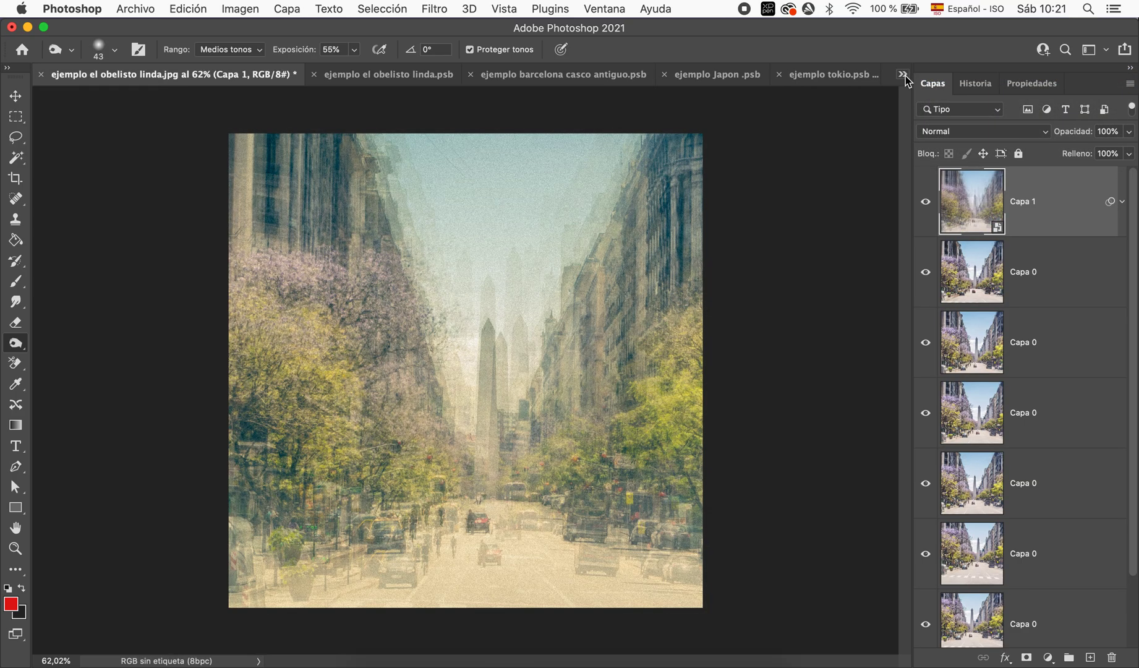
pyautogui.click(904, 75)
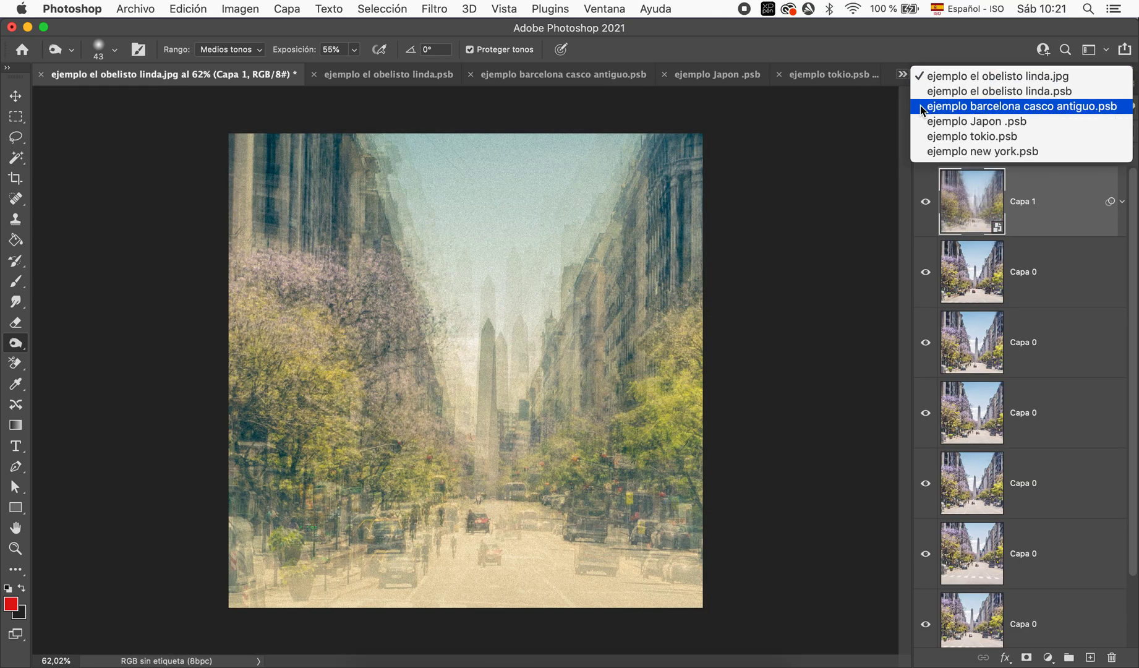
pyautogui.click(933, 152)
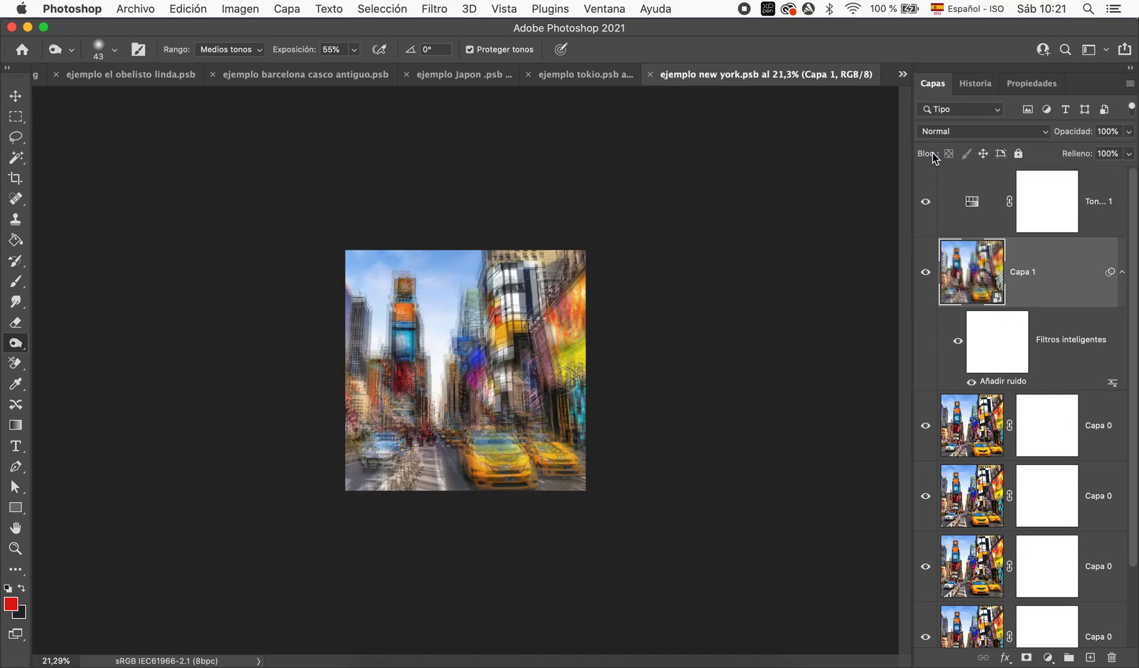
# - Zoom in to inspect the New York collage, then collapse Capa 1's smart filter list
pyautogui.scroll(5, 651, 393)
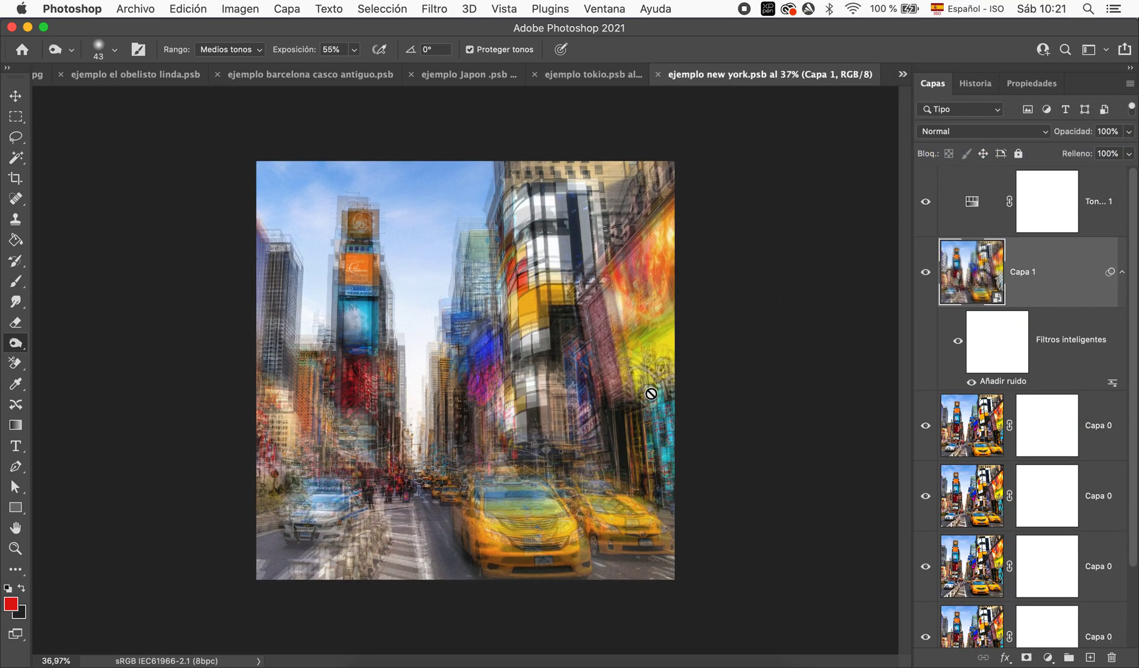
pyautogui.scroll(1, 651, 393)
pyautogui.scroll(1, 651, 393)
pyautogui.scroll(1, 651, 394)
pyautogui.scroll(1, 651, 393)
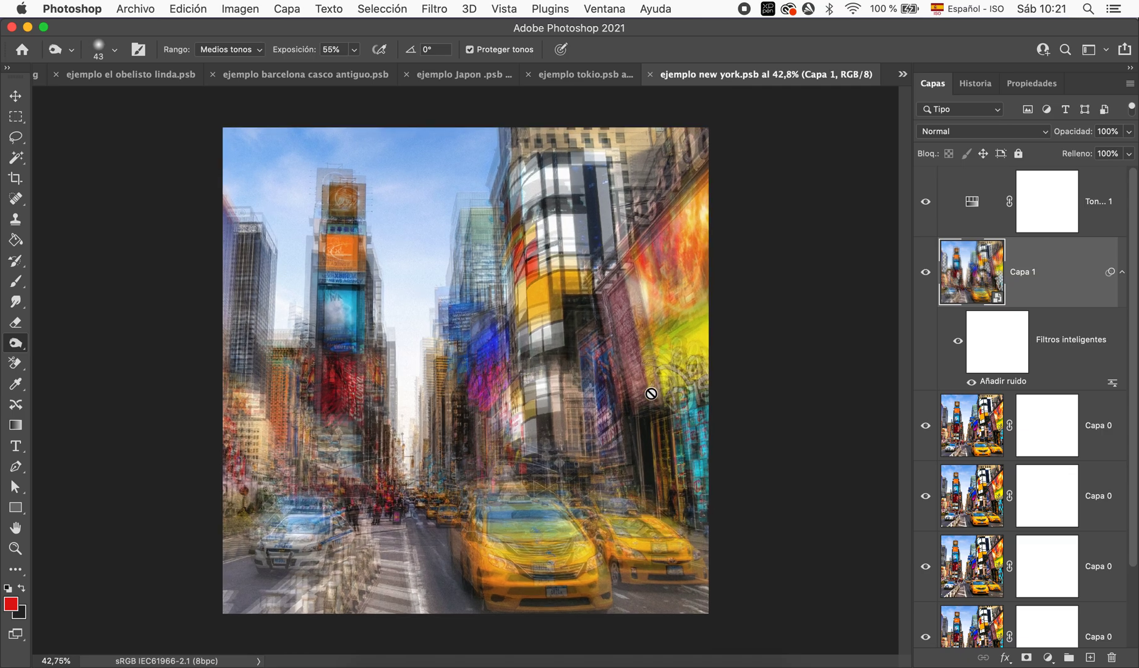
pyautogui.scroll(1, 651, 393)
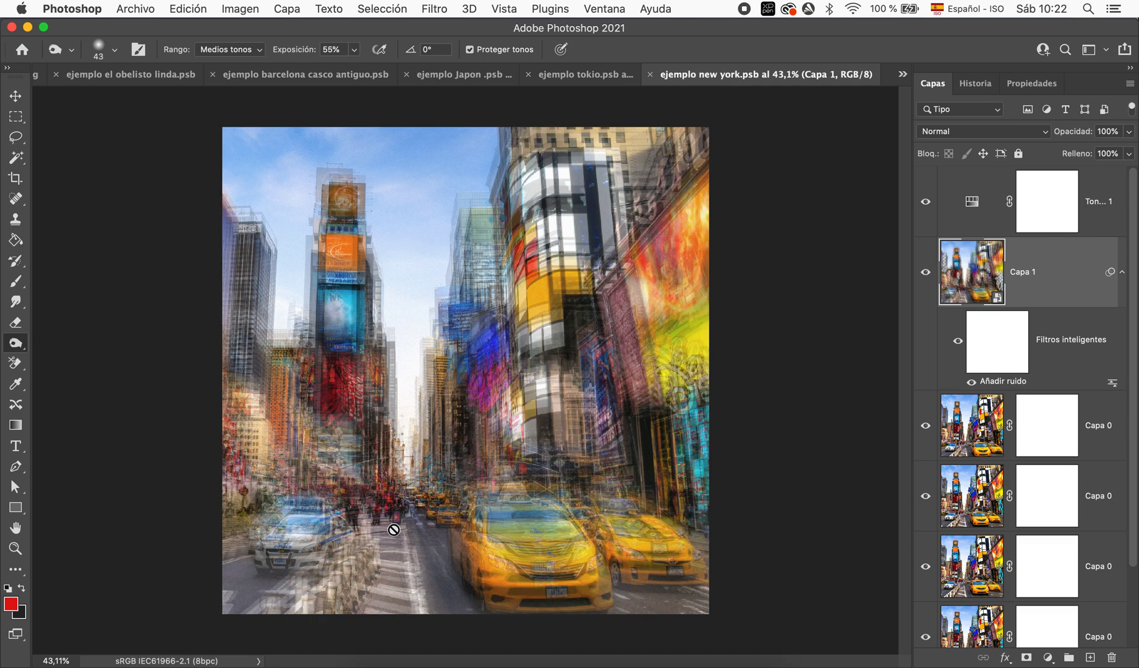
pyautogui.scroll(1, 419, 517)
pyautogui.scroll(5, 420, 517)
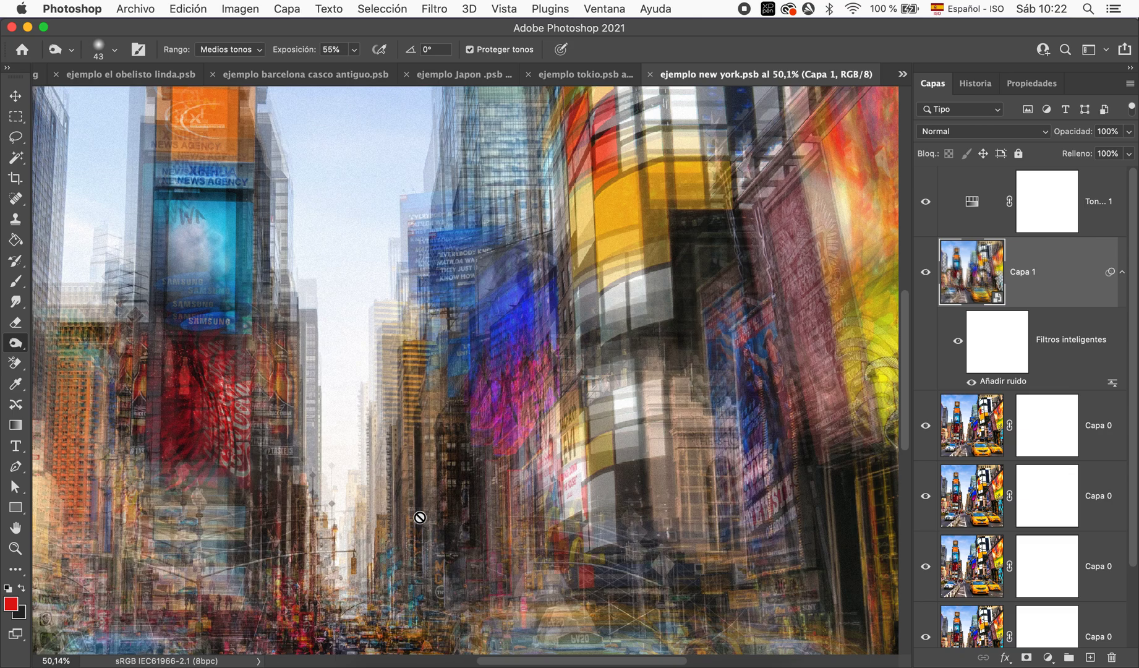
pyautogui.scroll(-5, 419, 519)
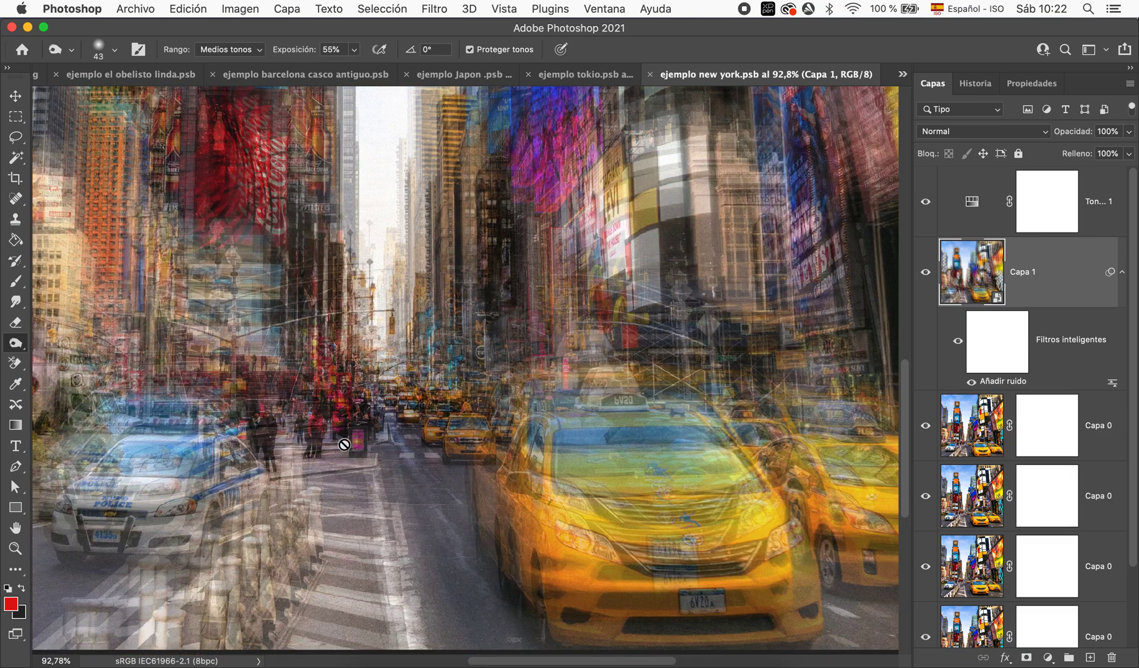
pyautogui.scroll(-2, 344, 444)
pyautogui.scroll(-1, 344, 440)
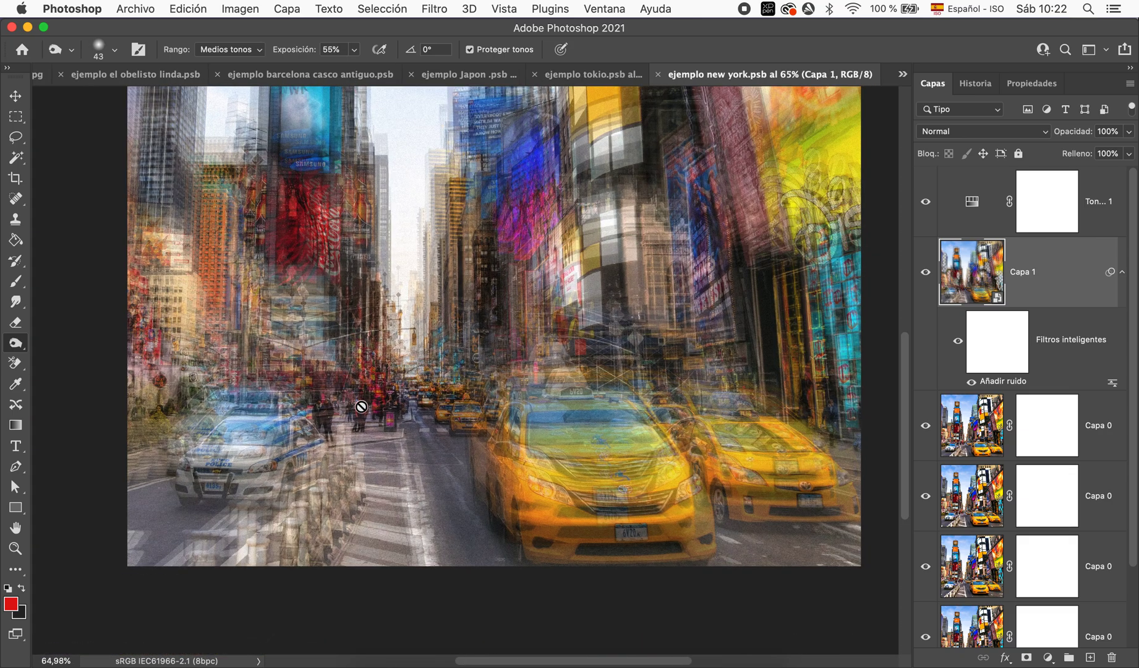
pyautogui.scroll(-2, 617, 470)
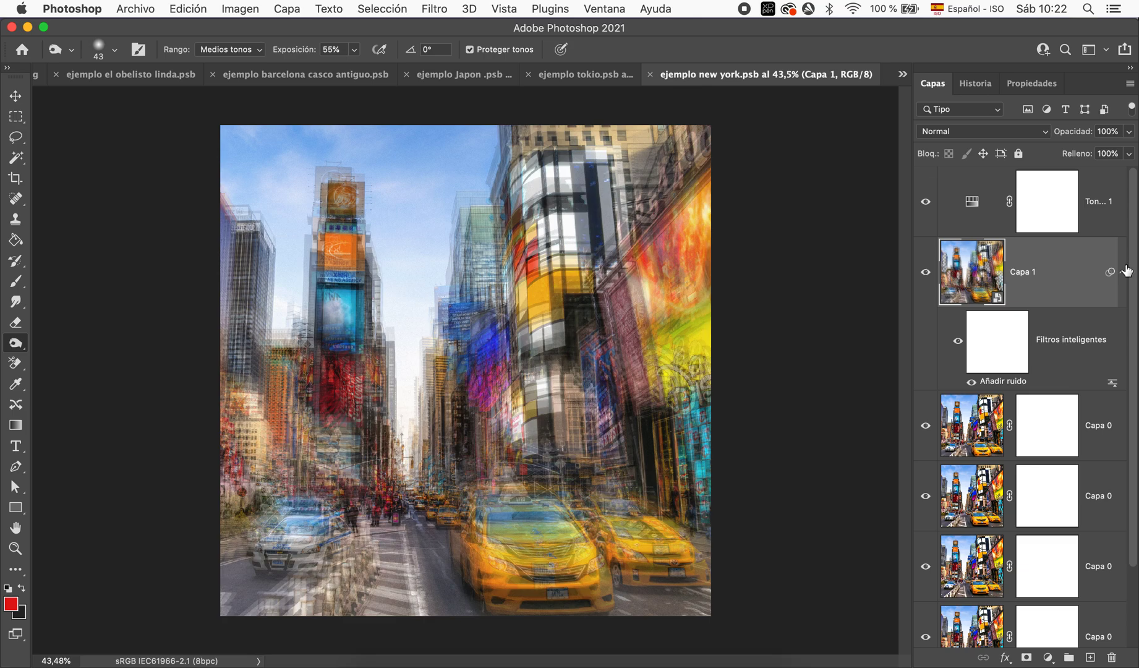
pyautogui.click(1124, 272)
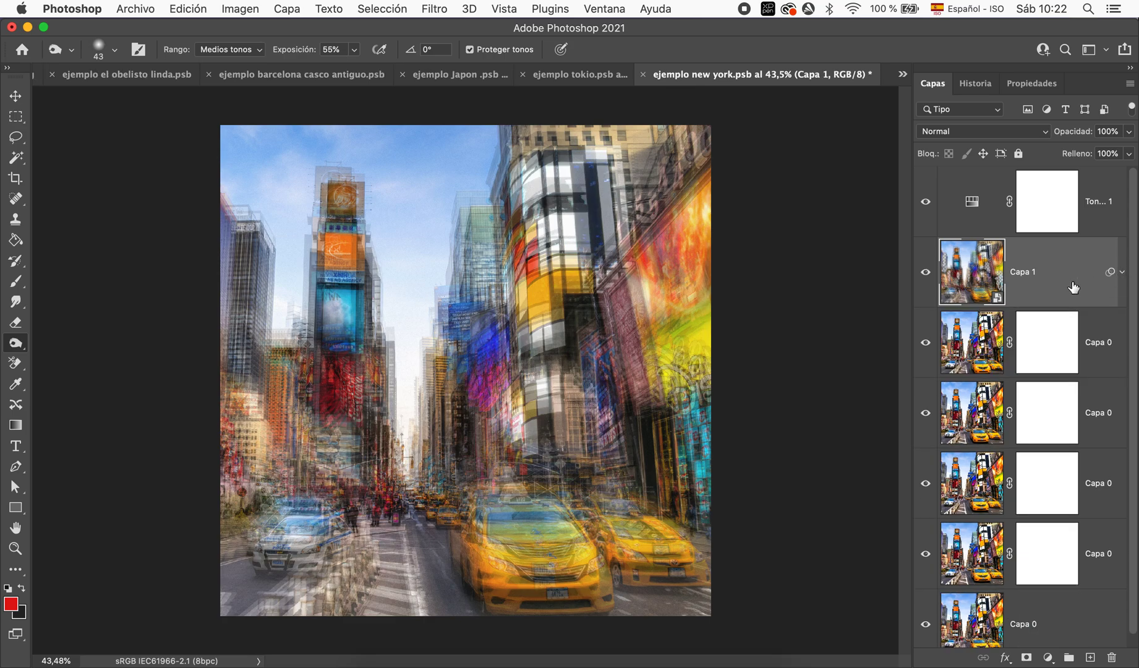
# - Switch from ejemplo tokio.psb to the ejemplo Japon .psb collage
pyautogui.click(582, 74)
pyautogui.click(592, 77)
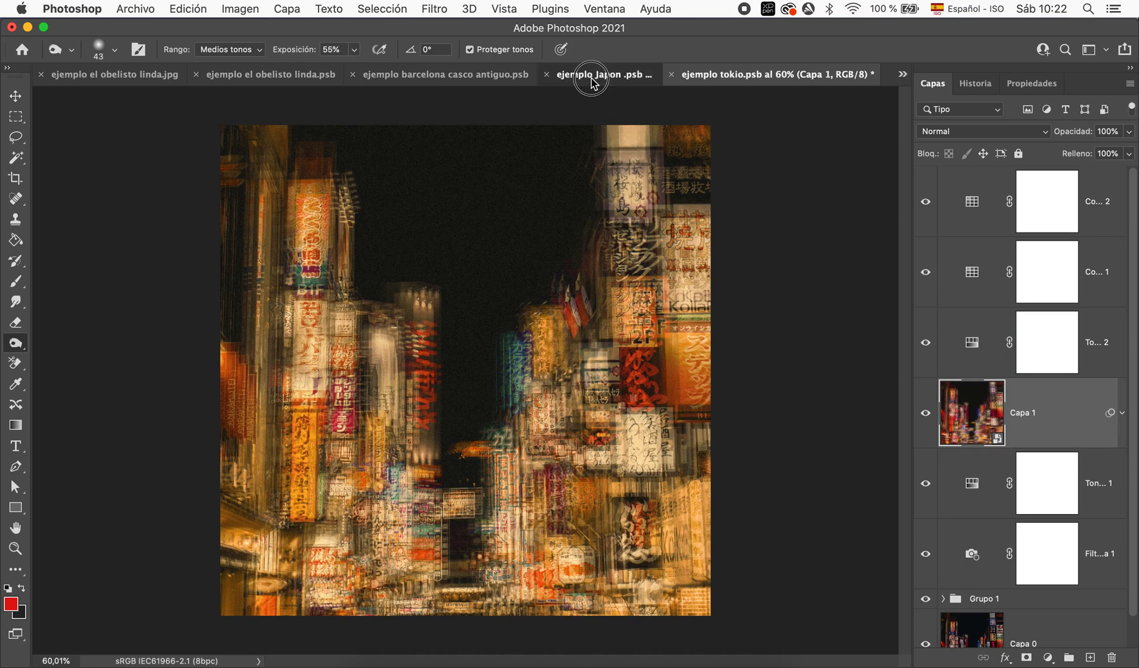